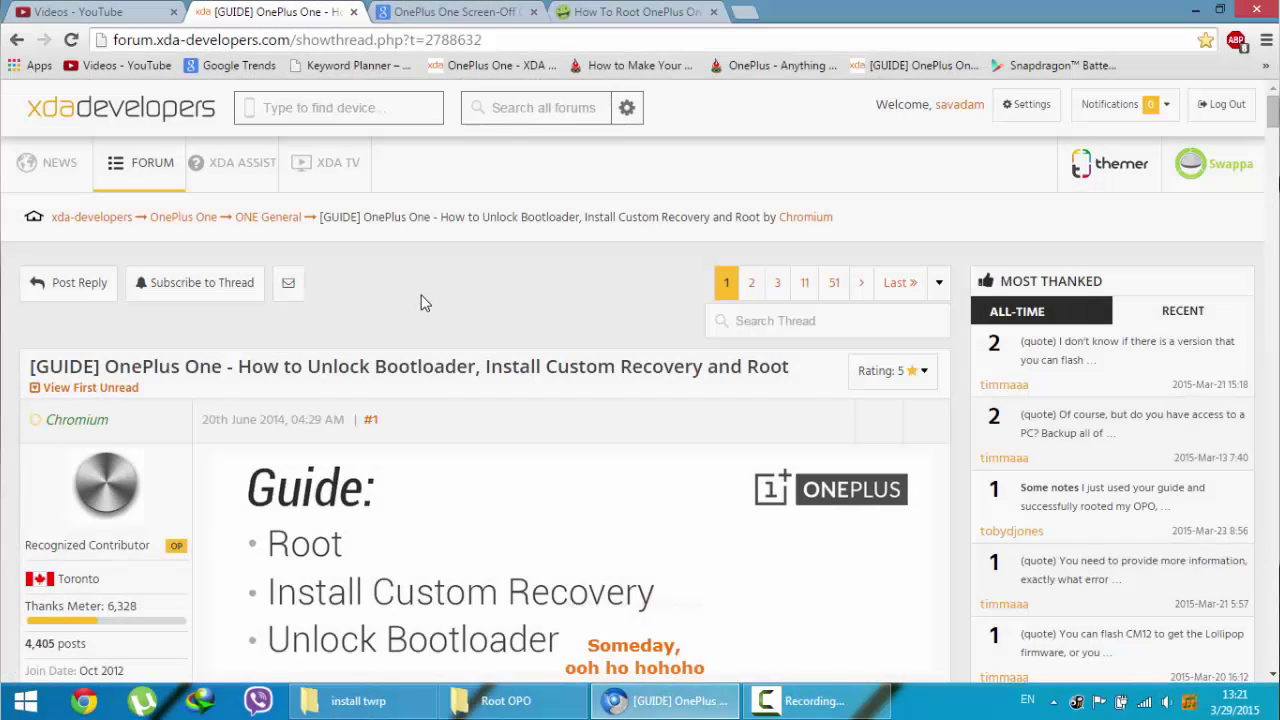
Check the OnePlus One unlock and root guide's thread title and its web address
scroll(409, 304, "down", 1)
scroll(399, 300, "up", 1)
left_click_drag(105, 366, 224, 366)
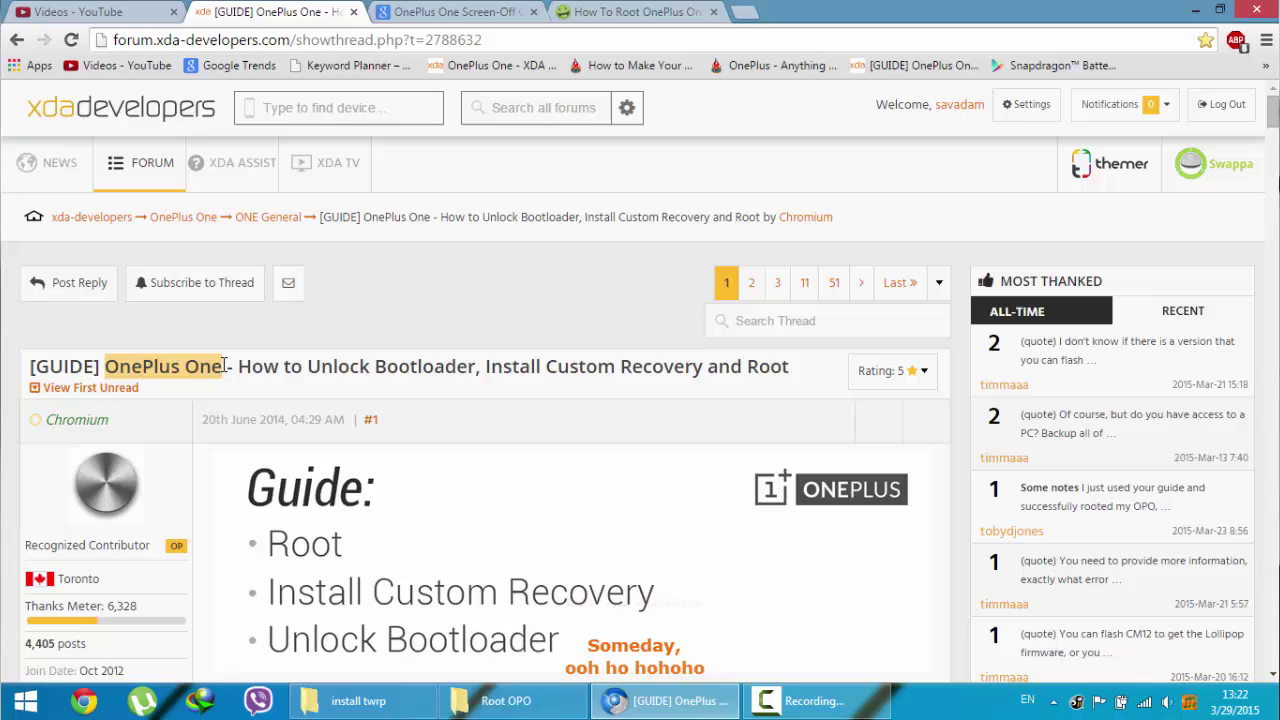
left_click(242, 346)
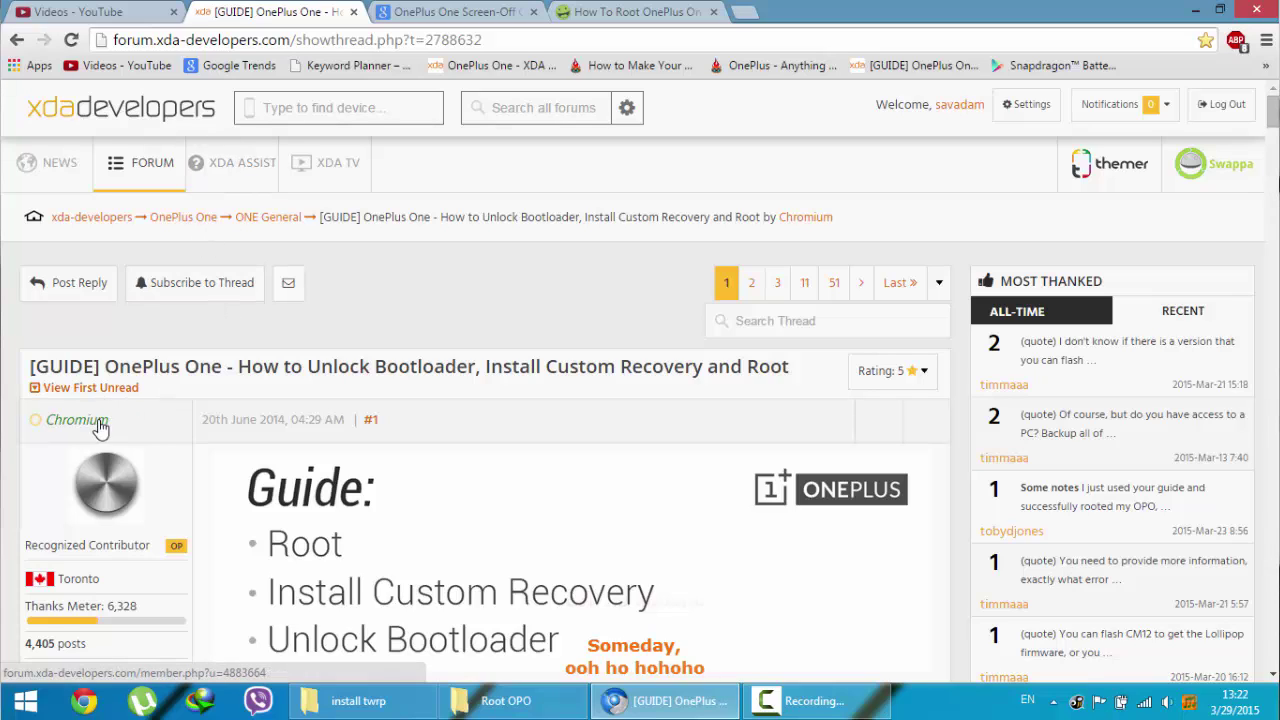
left_click(232, 40)
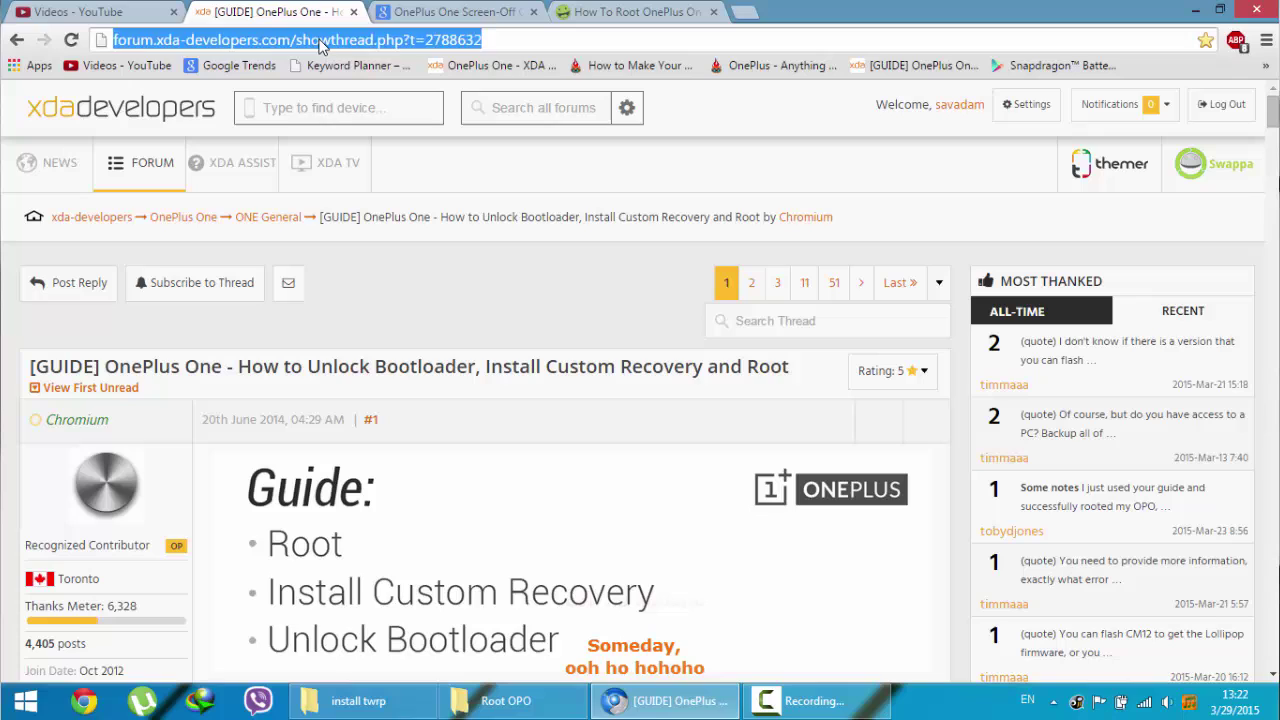
left_click_drag(531, 30, 97, 75)
left_click(369, 290)
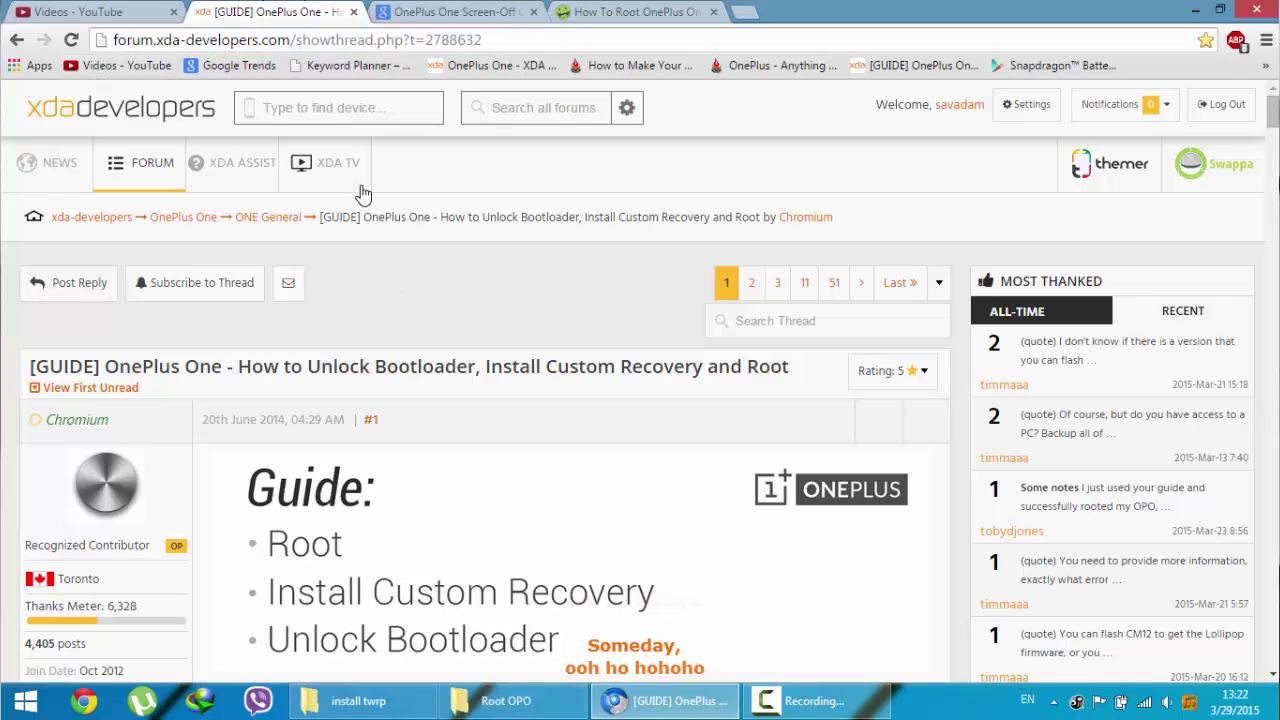
Read the guide's prerequisites and the Android SDK download instructions under ADB and Fastboot Installation
scroll(393, 262, "down", 2)
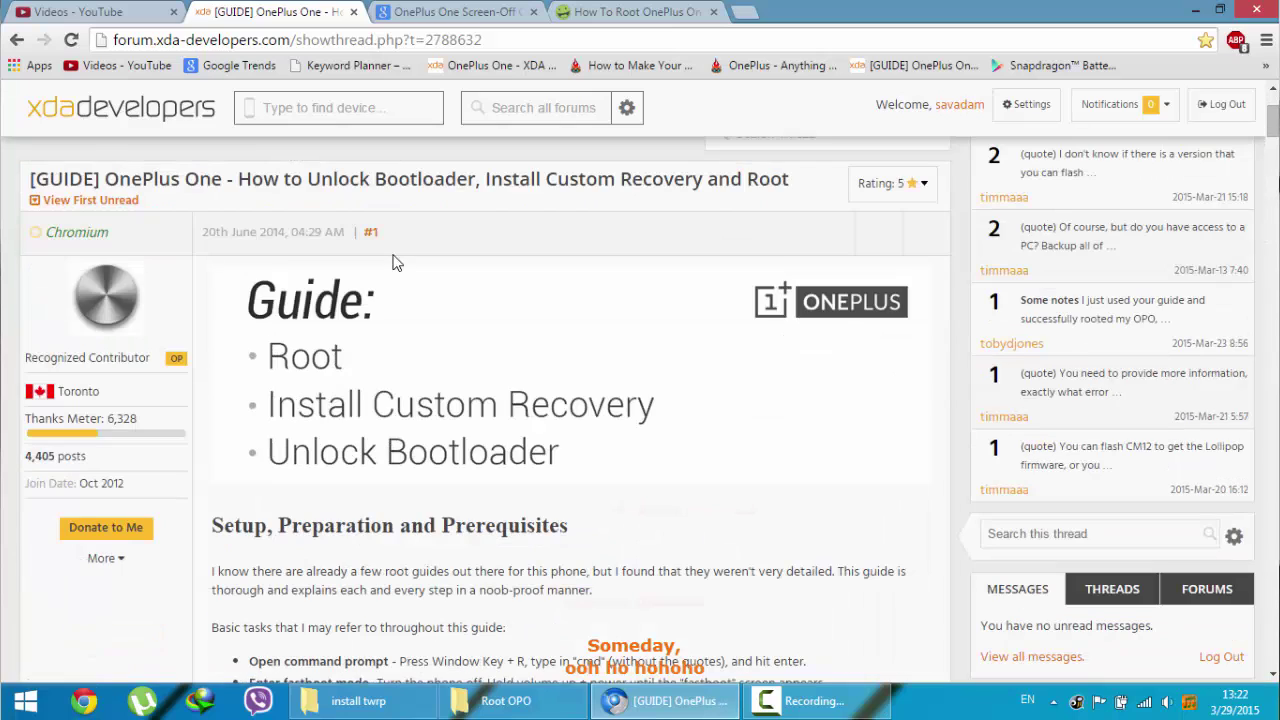
scroll(393, 262, "down", 3)
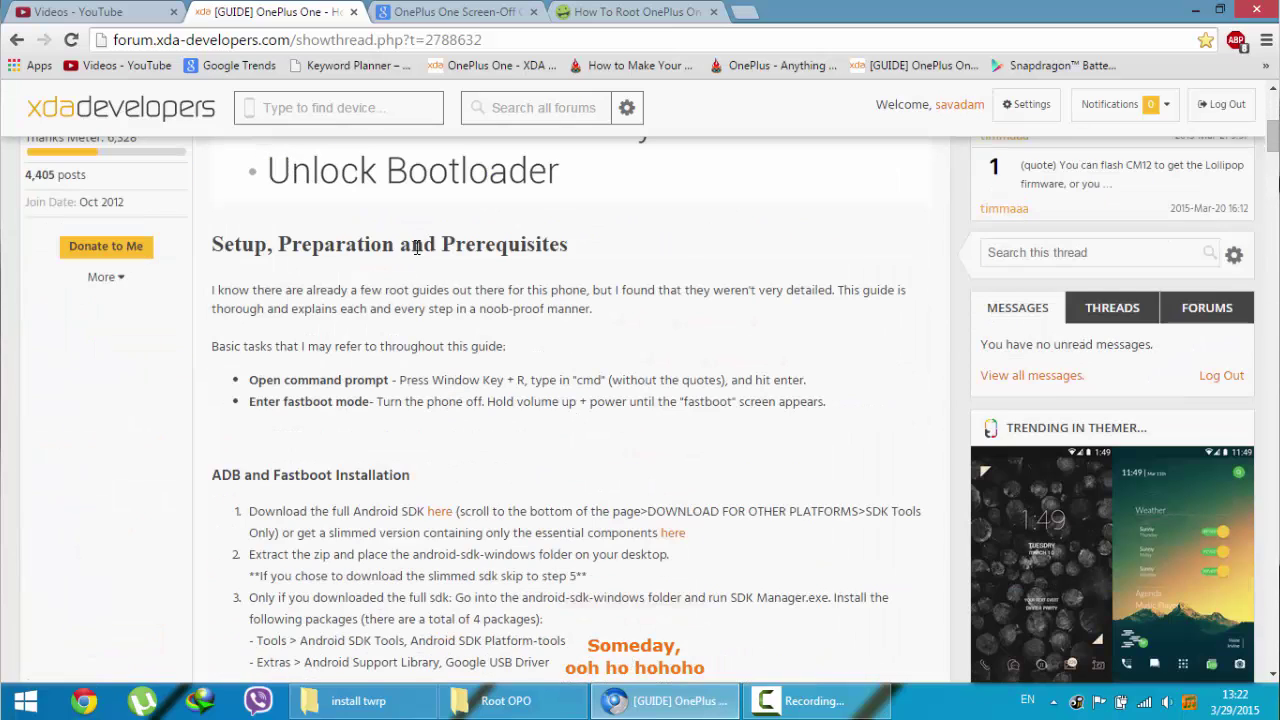
scroll(417, 248, "down", 1)
scroll(417, 248, "down", 1)
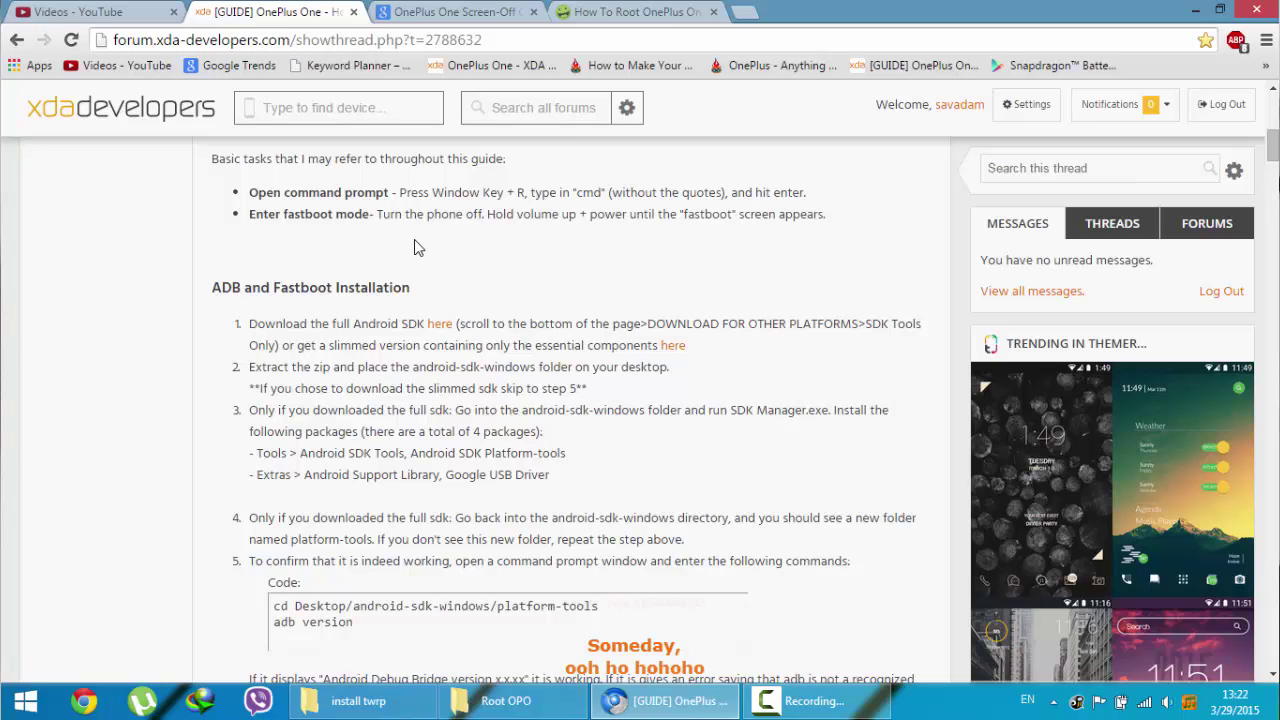
scroll(414, 239, "down", 1)
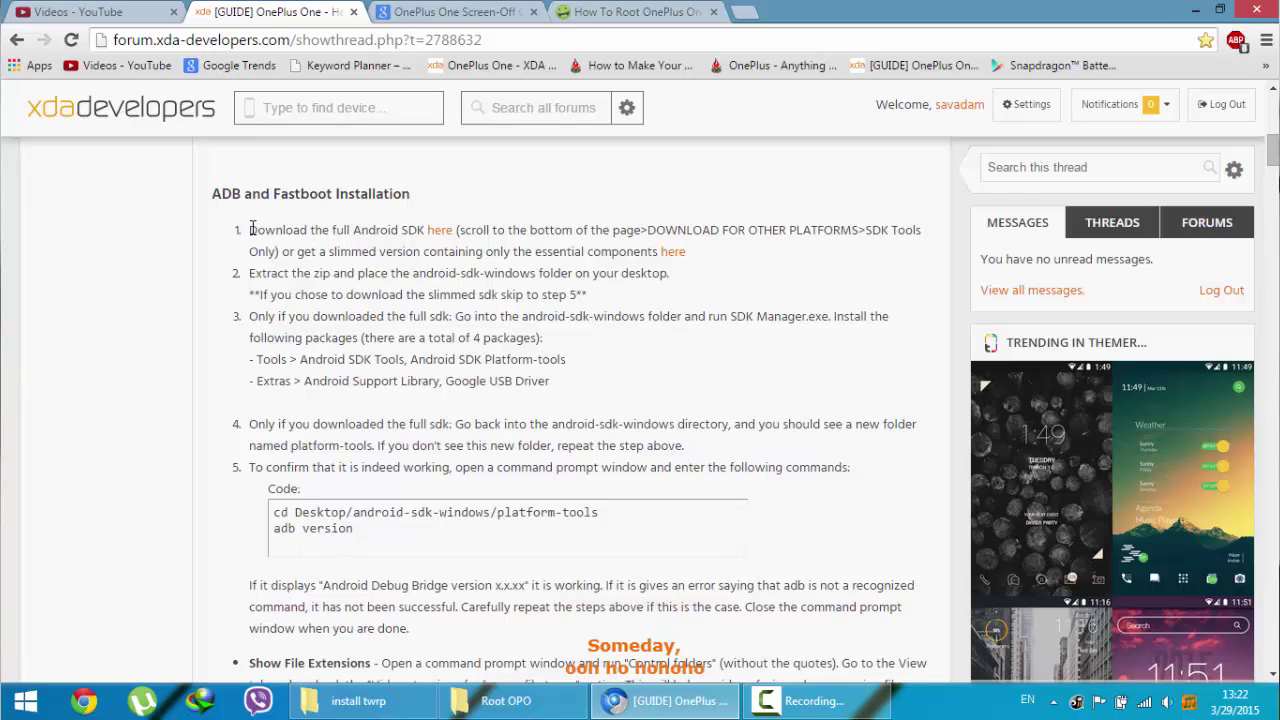
left_click_drag(354, 230, 424, 231)
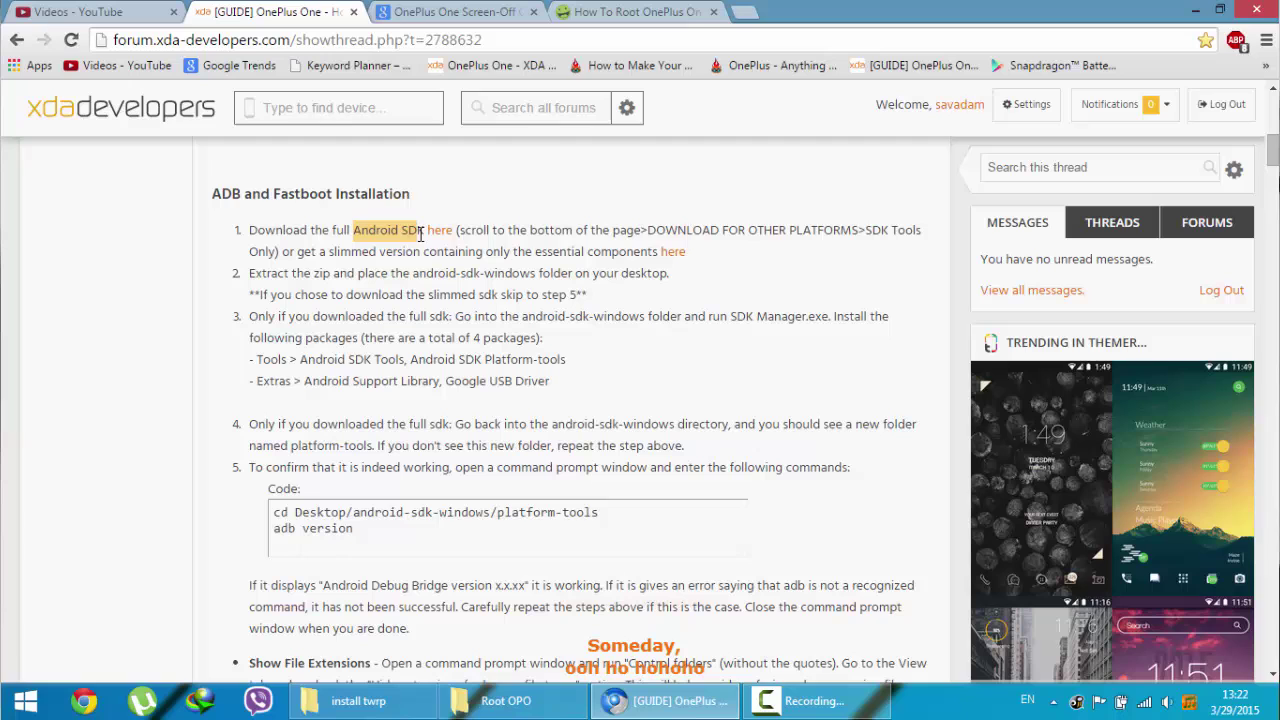
View the download pages for the slimmed Android SDK and the Universal ADB Driver linked in the guide, closing each one
left_click(593, 247)
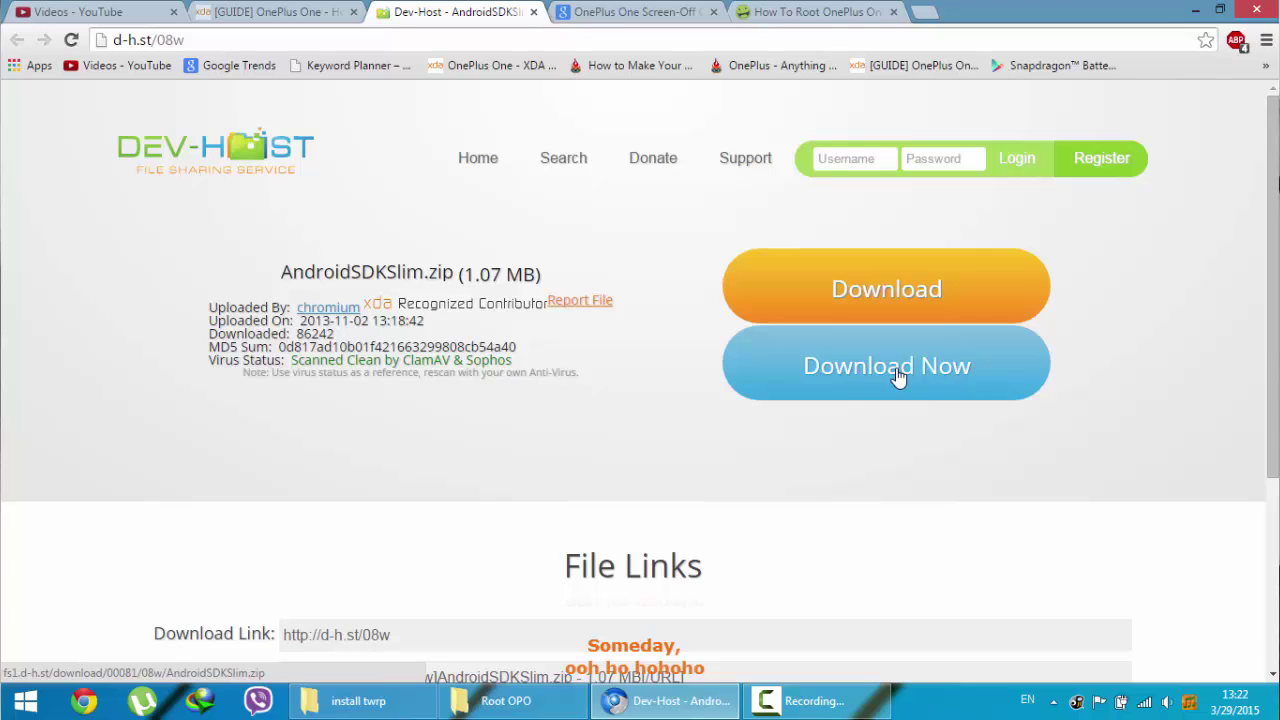
left_click(534, 12)
scroll(432, 325, "down", 5)
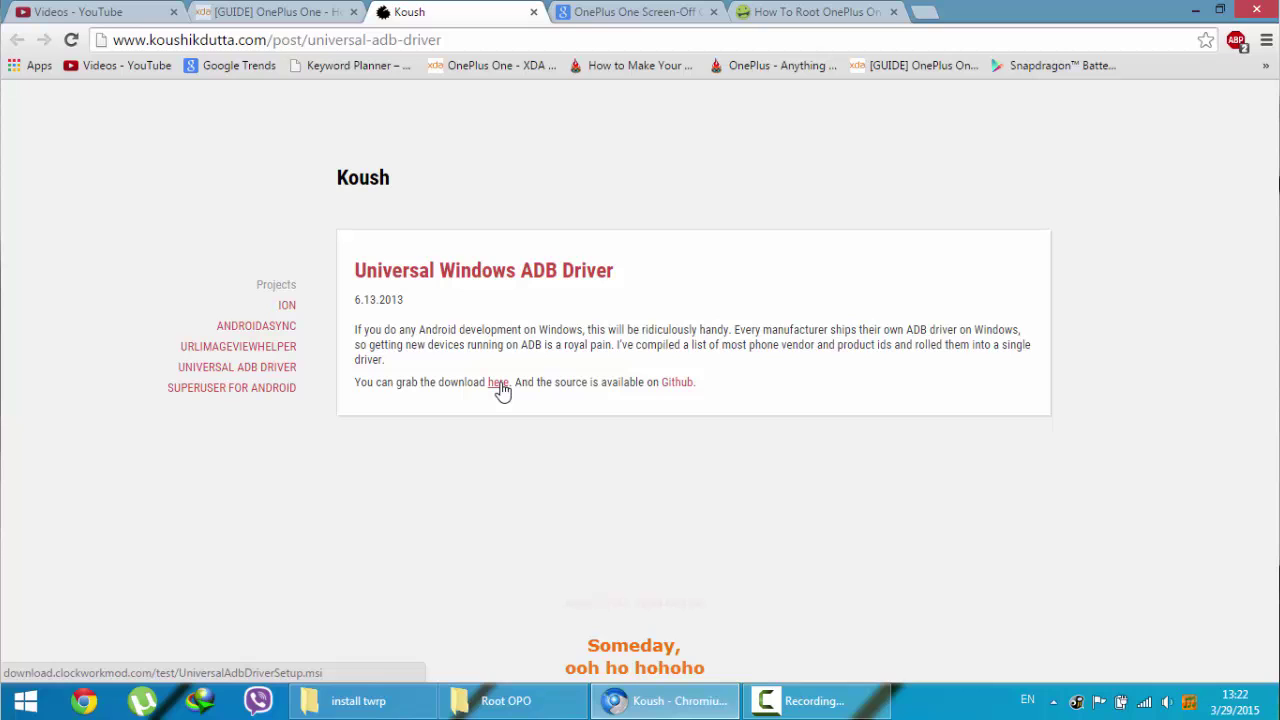
left_click(533, 12)
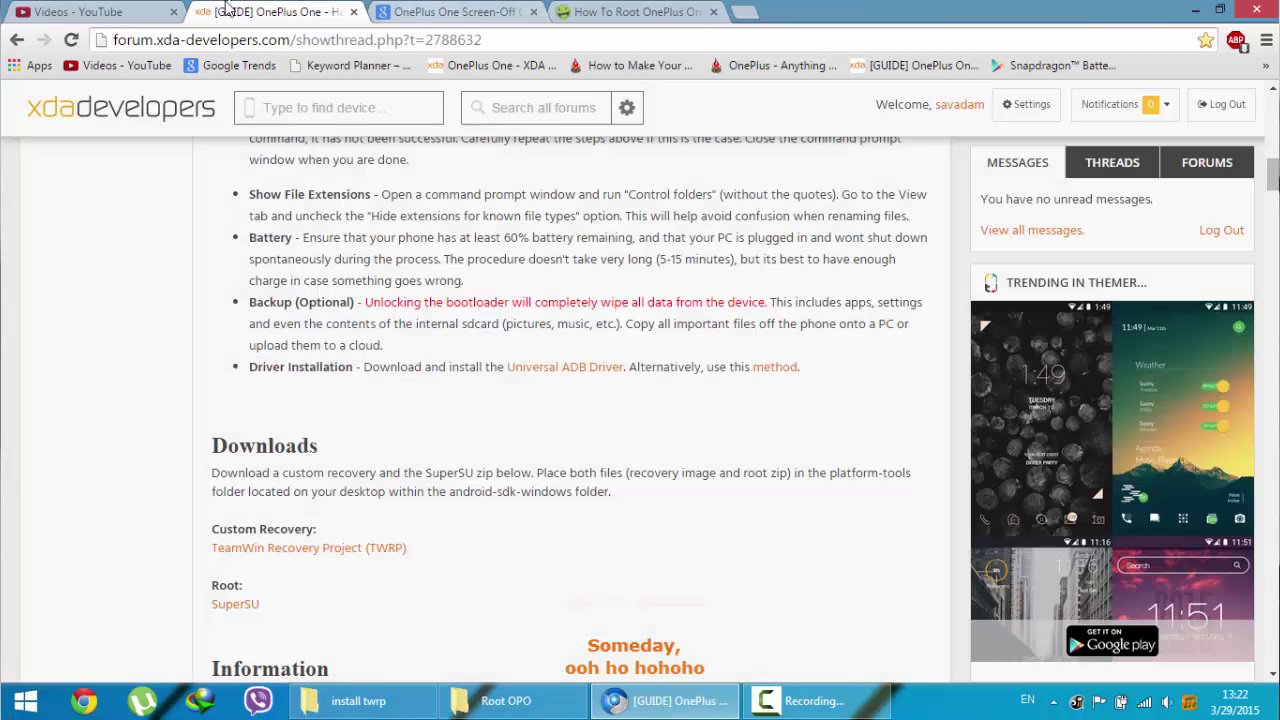
View the TeamWin Recovery Project (TWRP) download list linked in the guide's Downloads section, then close it
scroll(259, 434, "down", 1)
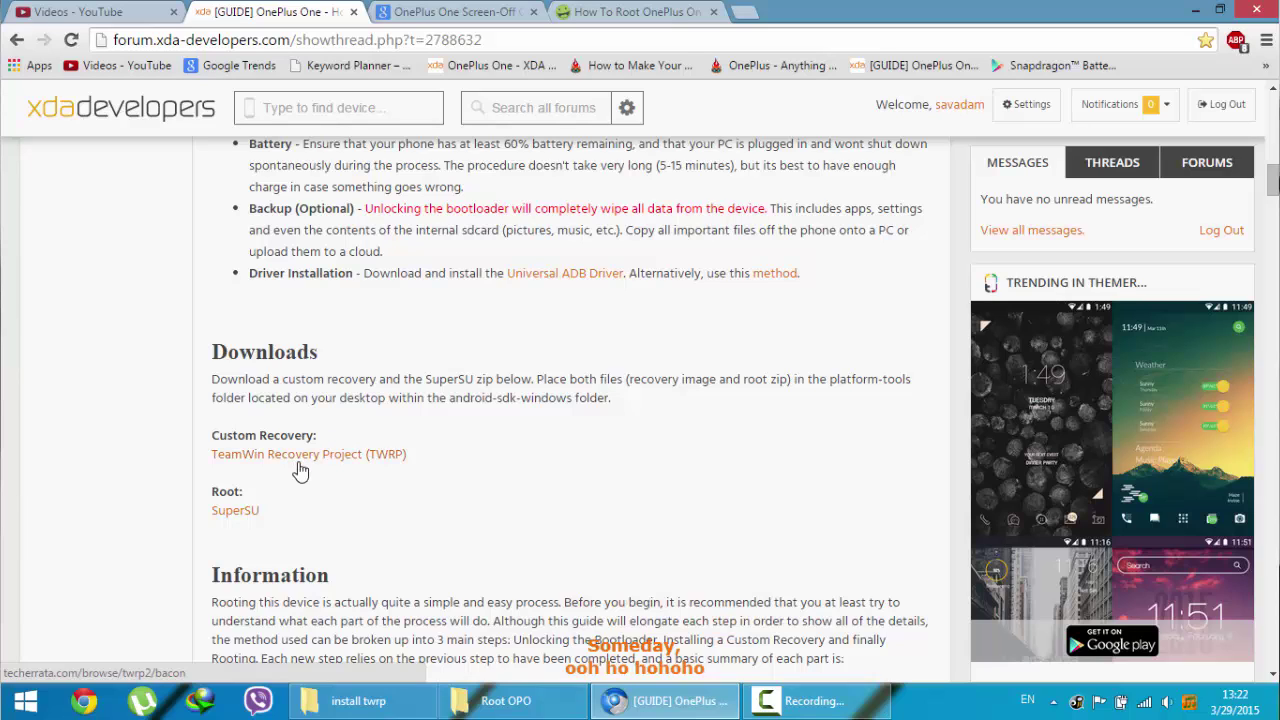
right_click(289, 465)
left_click(291, 467)
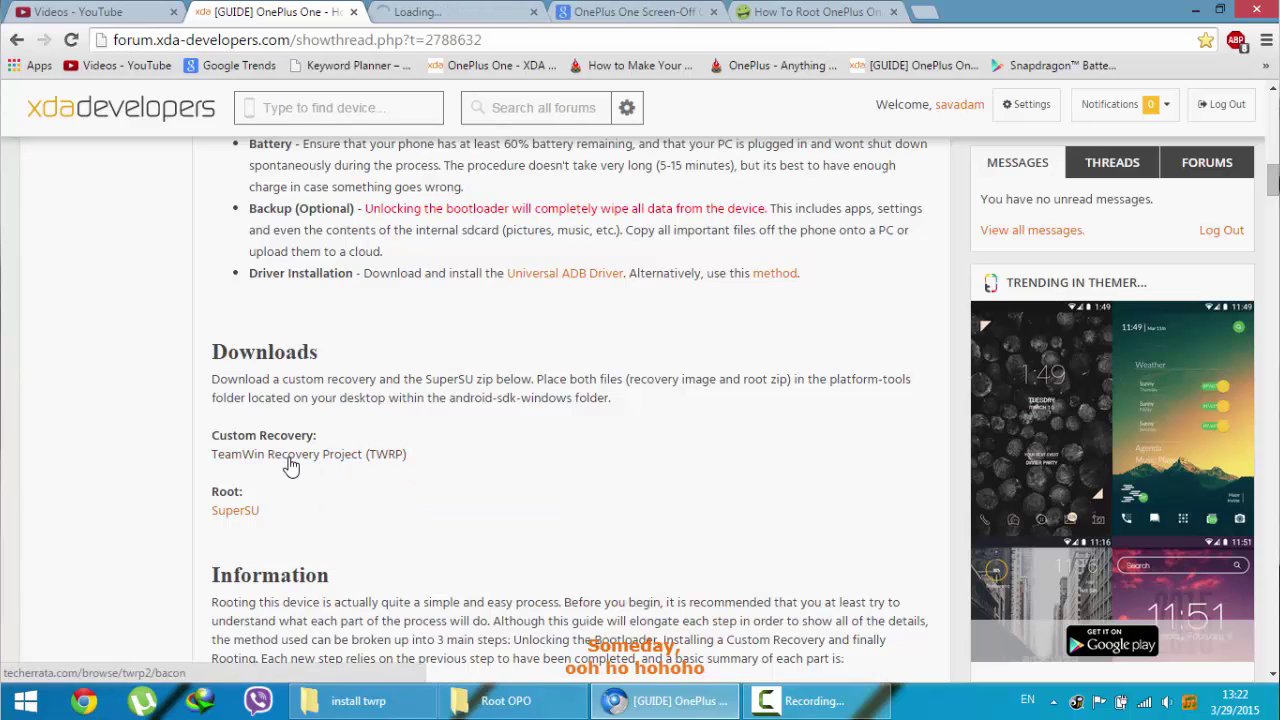
left_click(442, 12)
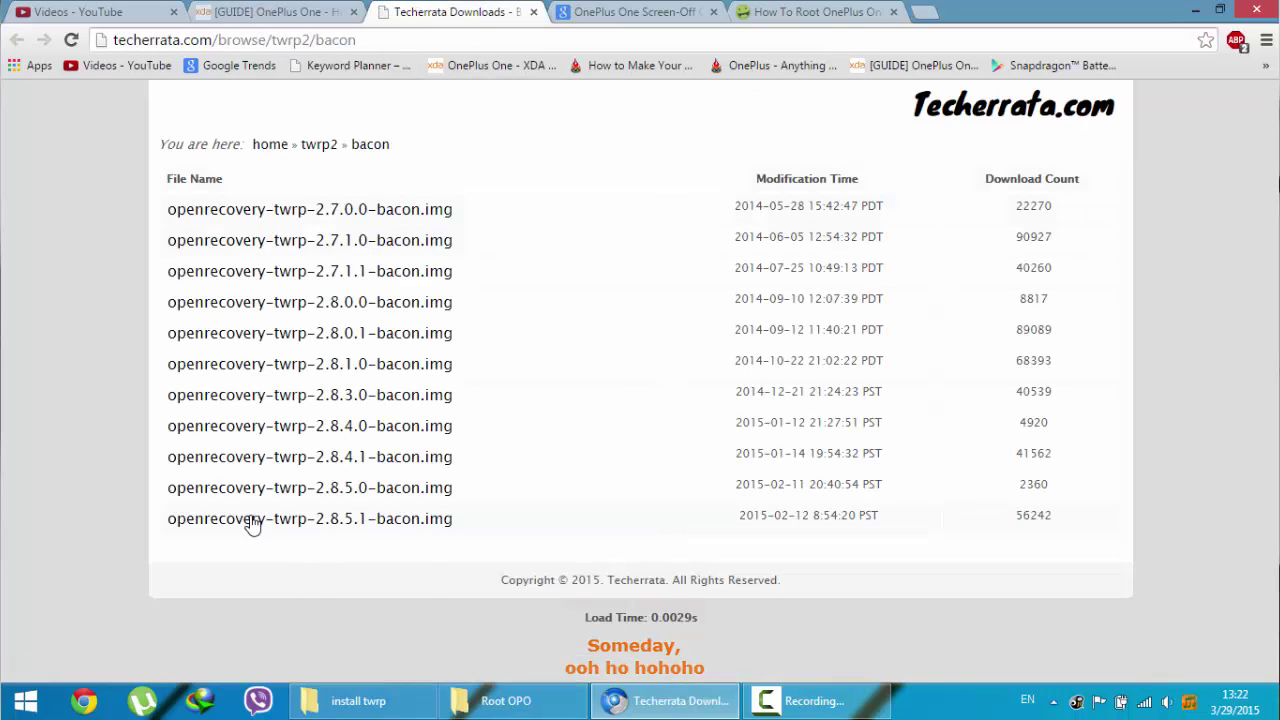
left_click(533, 12)
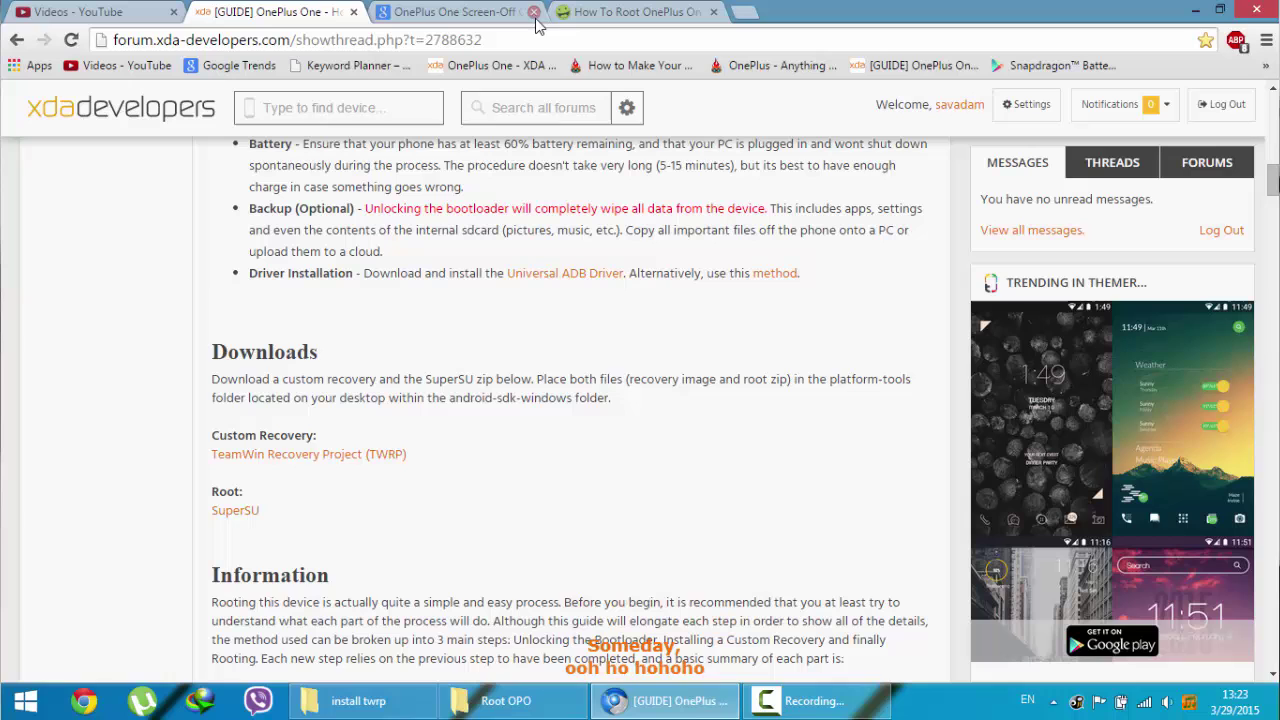
Open the guide's SuperSU link in a new tab, request the UPDATE-SuperSU-v2.46.zip download and close the page
right_click(246, 521)
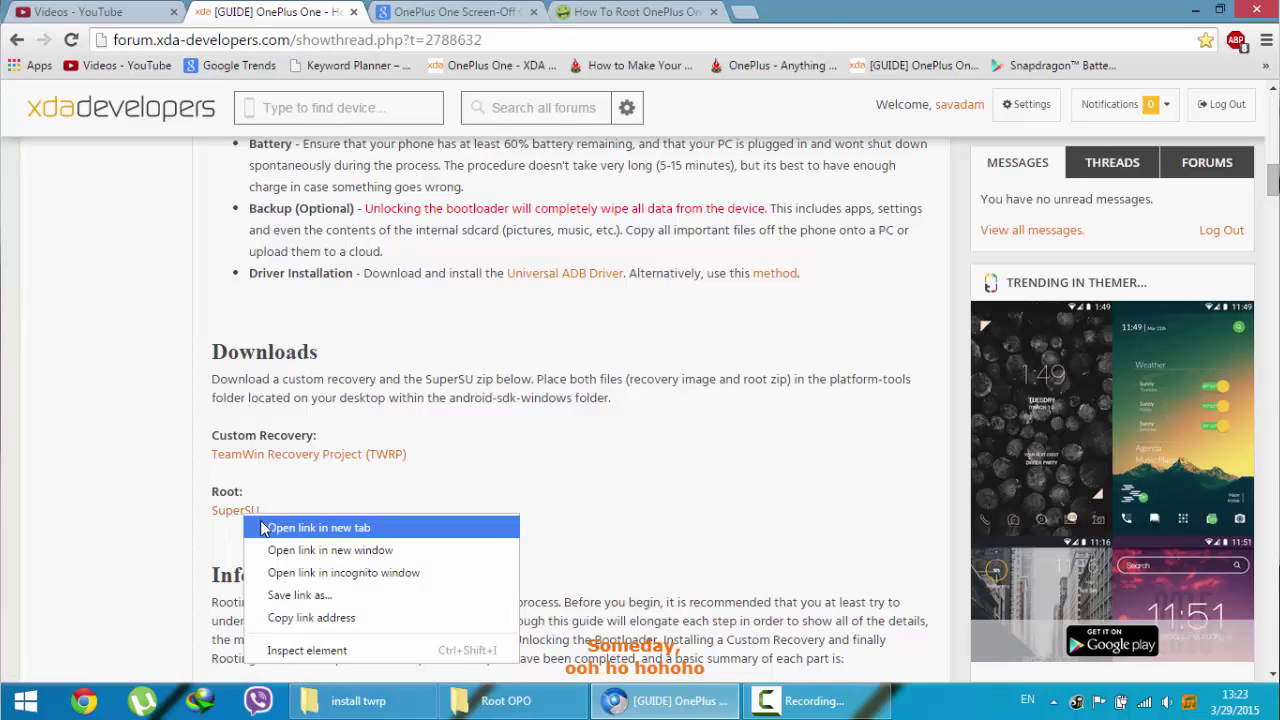
left_click(256, 529)
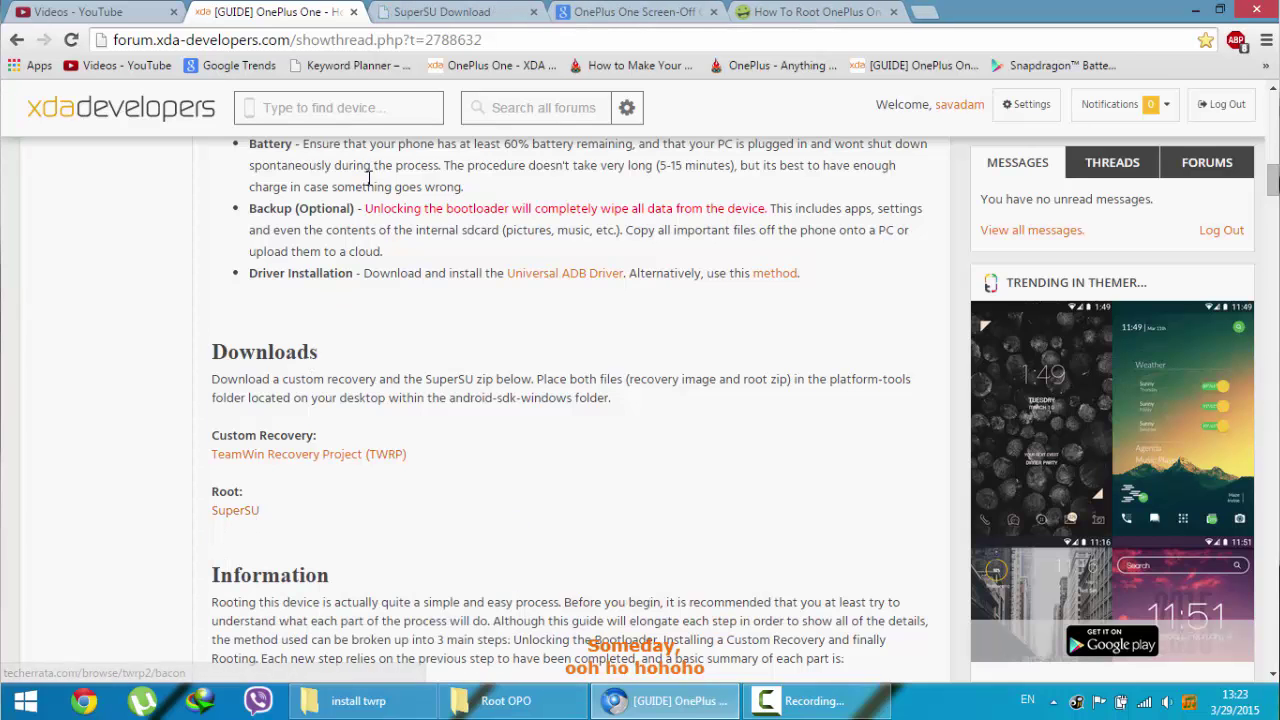
left_click(490, 12)
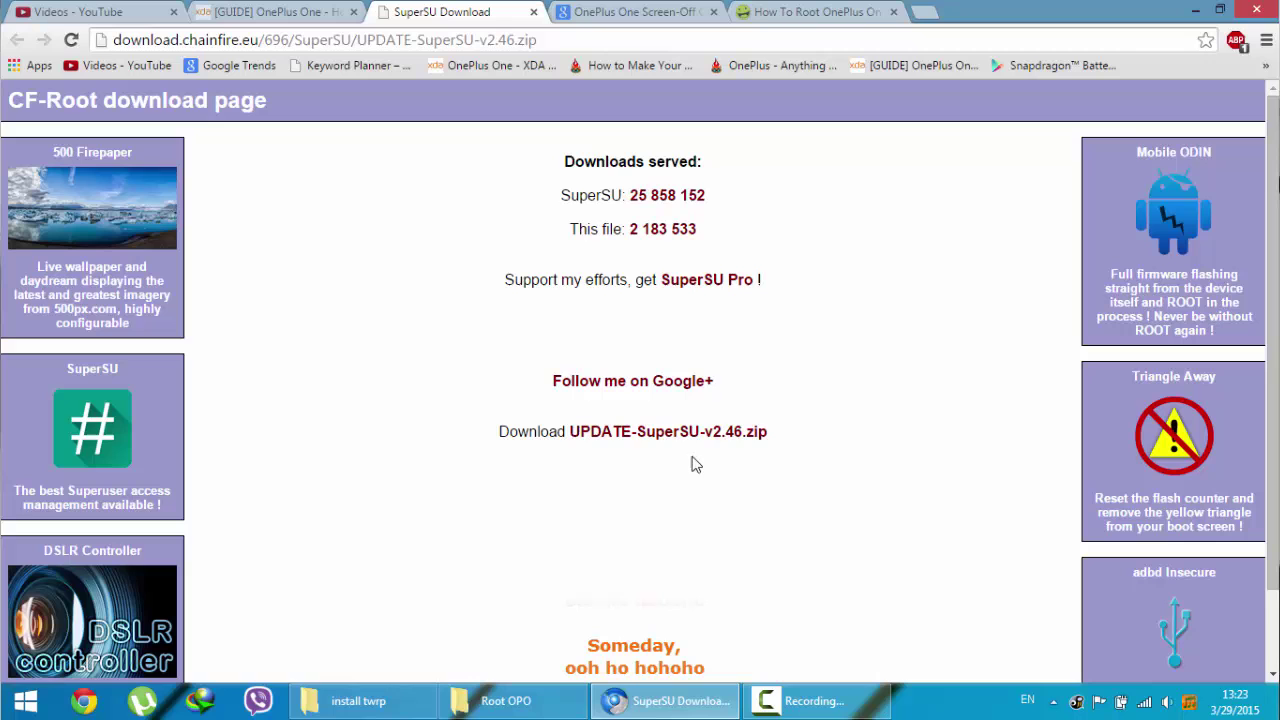
left_click(623, 434)
left_click(532, 13)
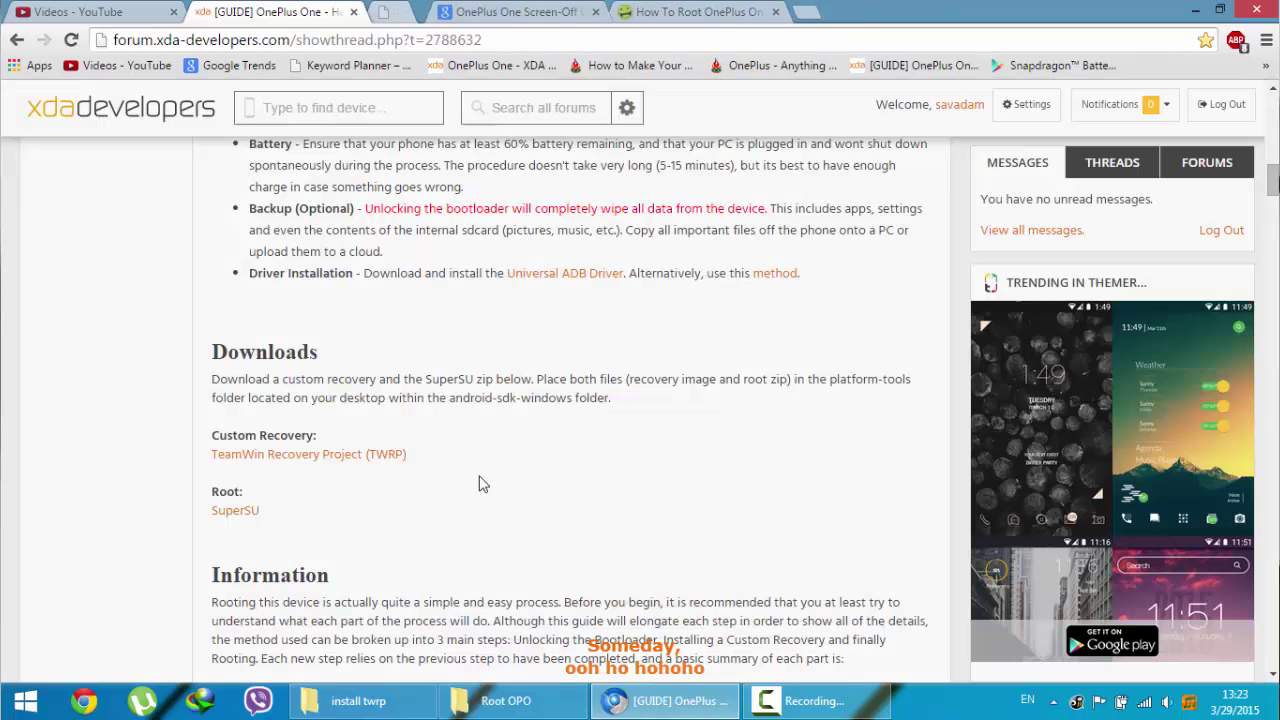
Switch to the Root OPO folder in File Explorer and review the downloaded SDK, TWRP, ADB driver and SuperSU files
left_click(500, 700)
left_click_drag(264, 265, 407, 63)
left_click(294, 289)
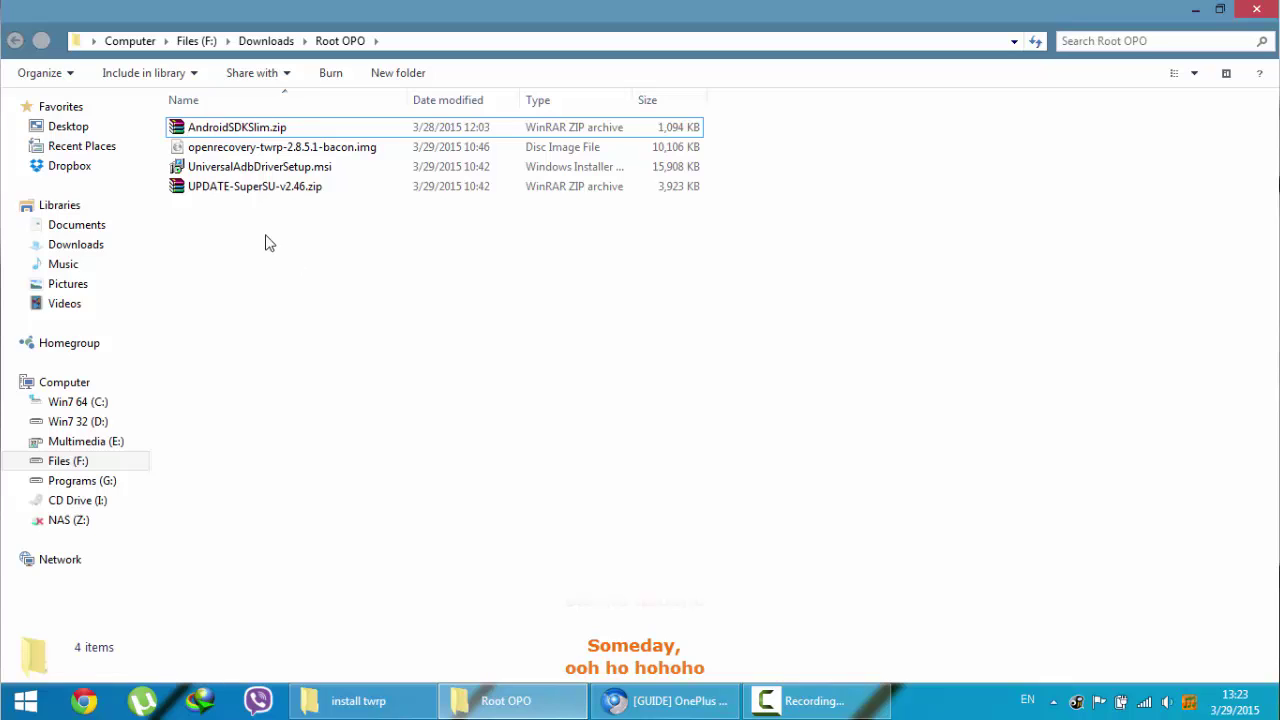
left_click(284, 127)
left_click(280, 169)
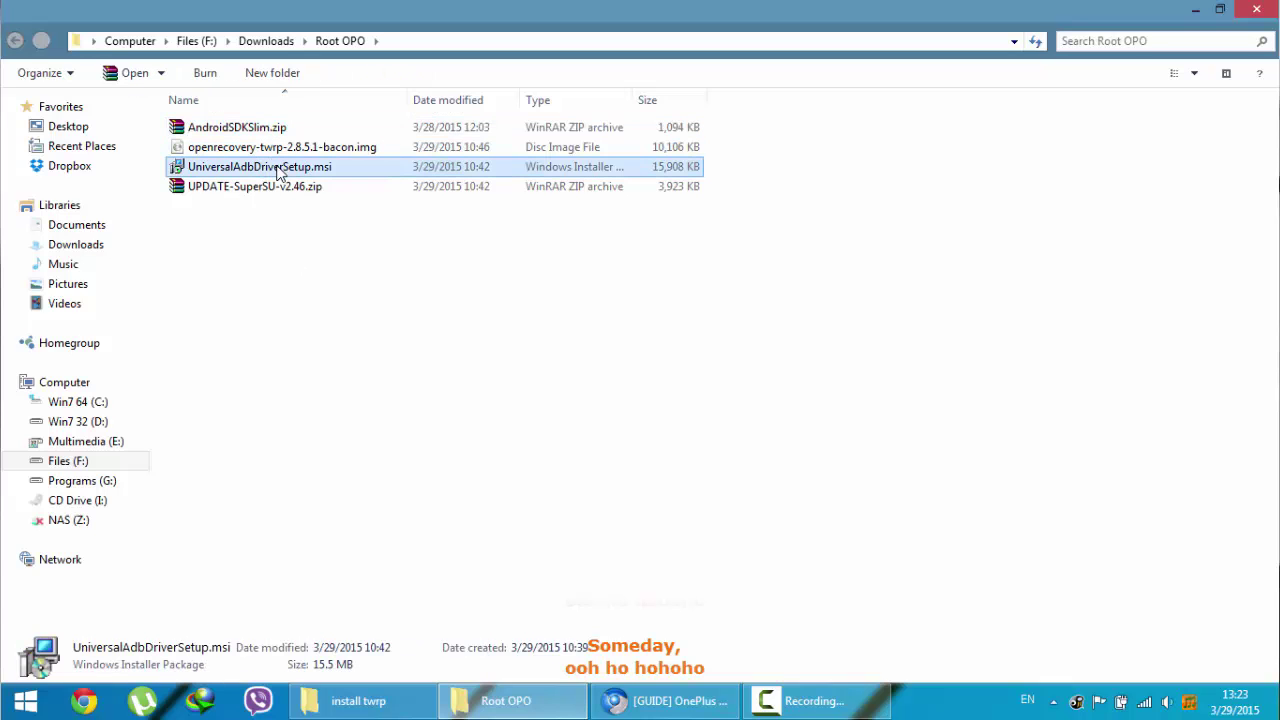
left_click(308, 148)
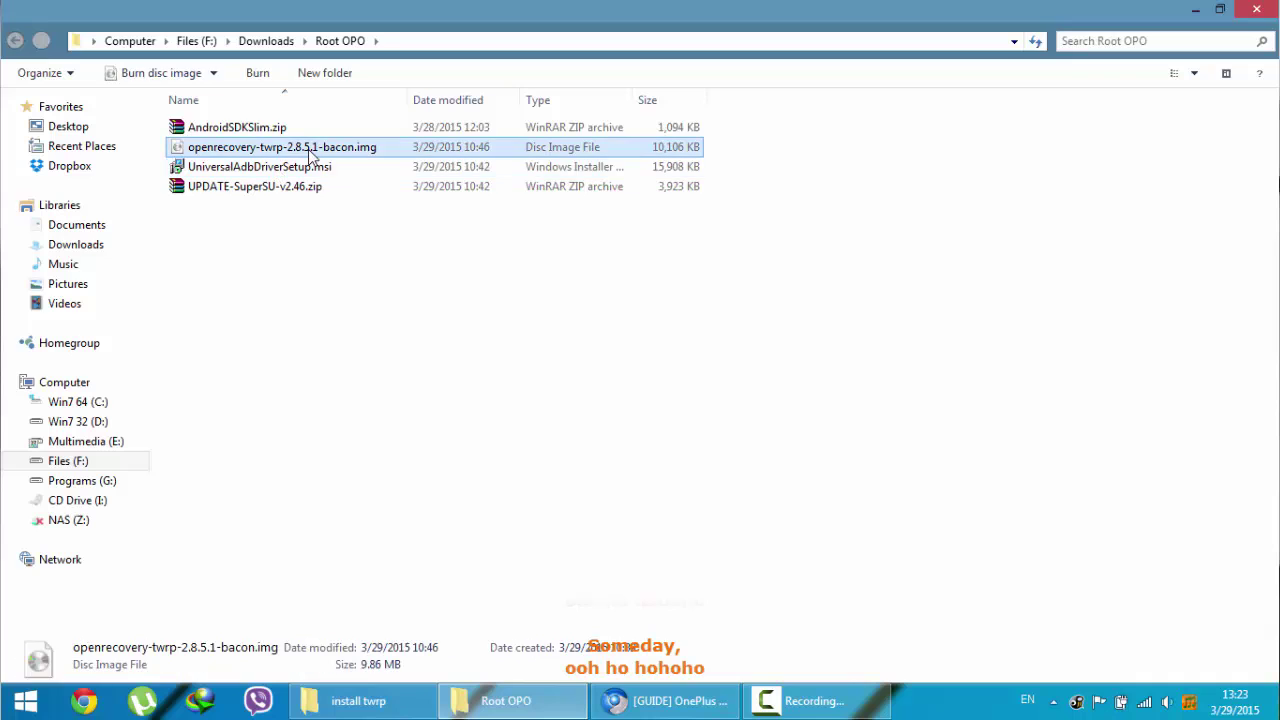
left_click(269, 186)
left_click(252, 224)
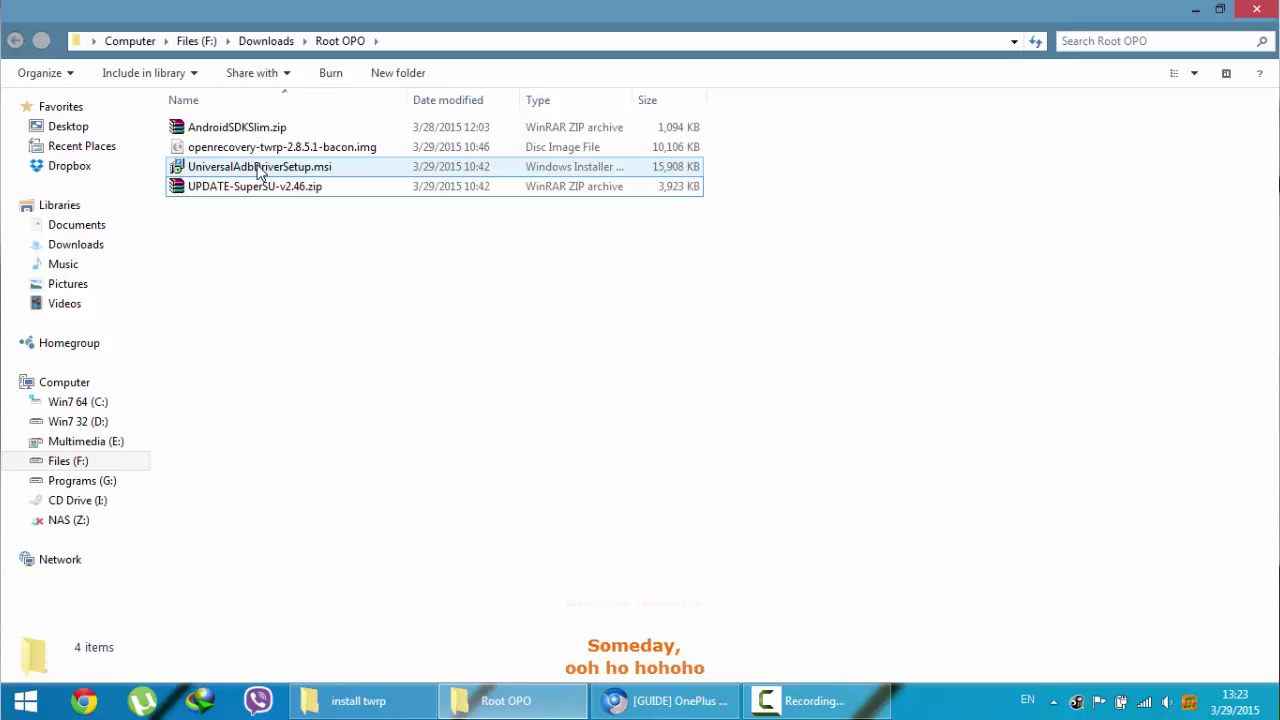
left_click(226, 170)
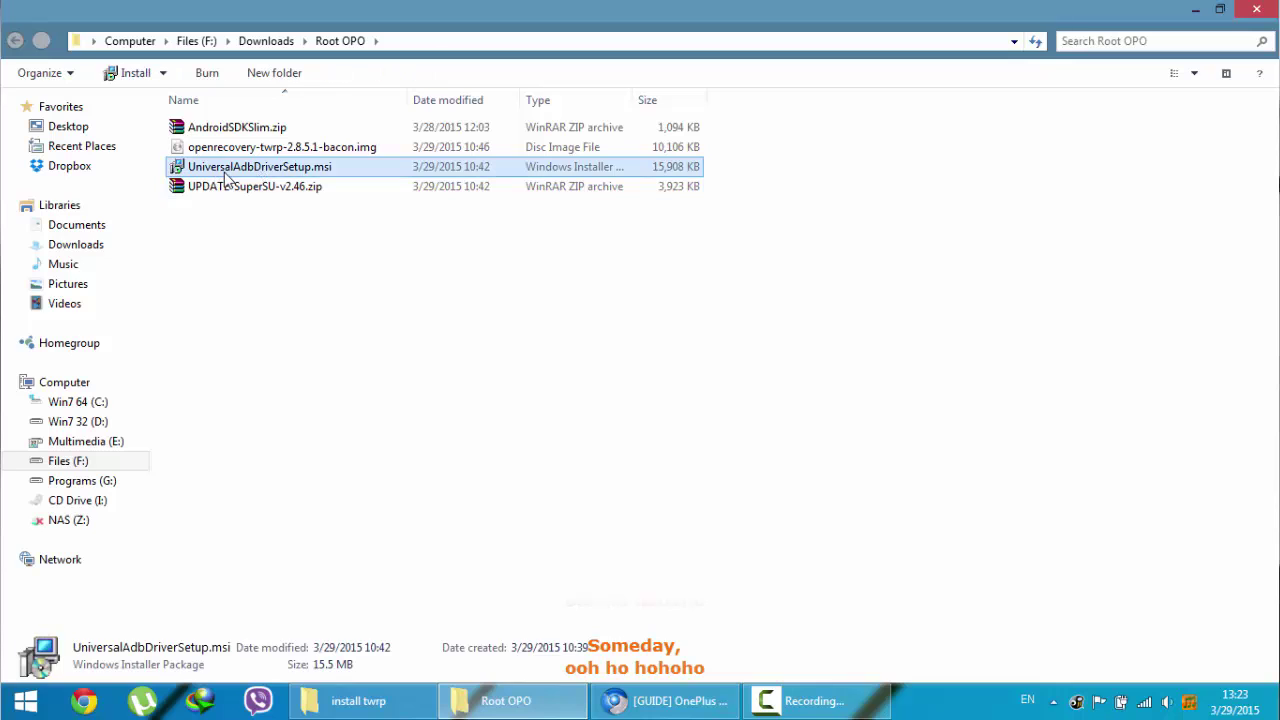
double_click(283, 175)
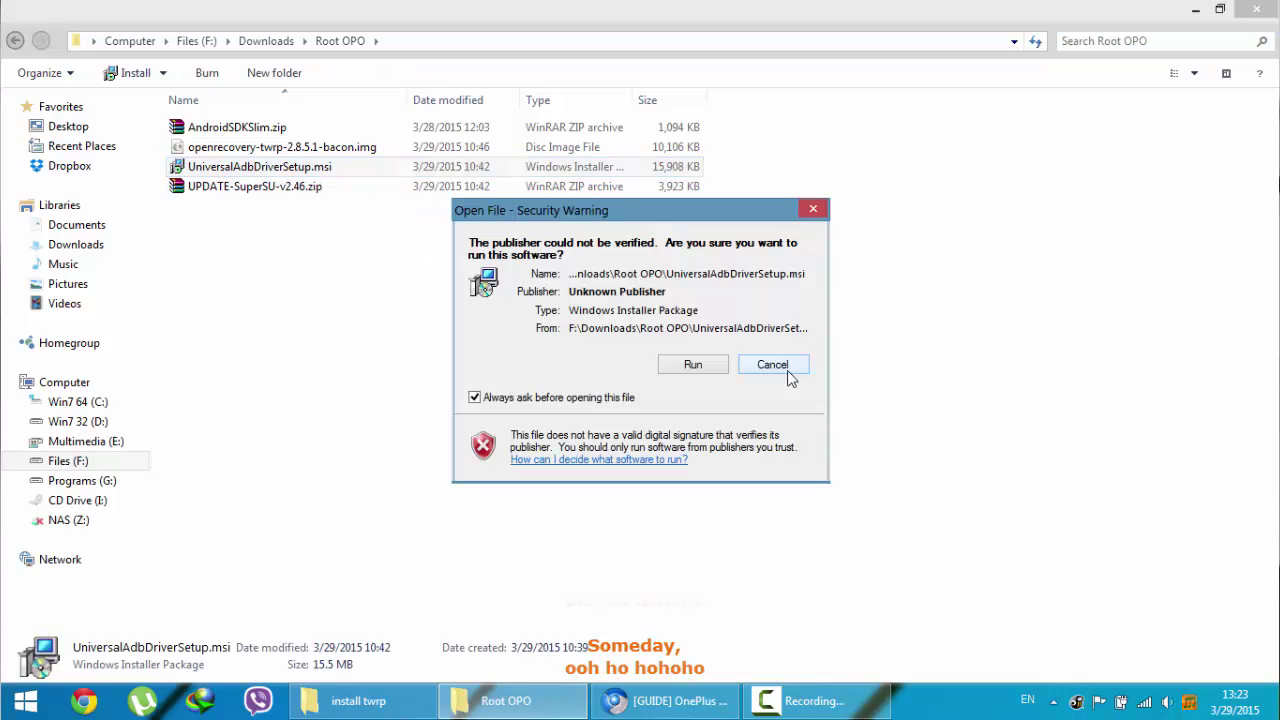
left_click(712, 369)
left_click(822, 510)
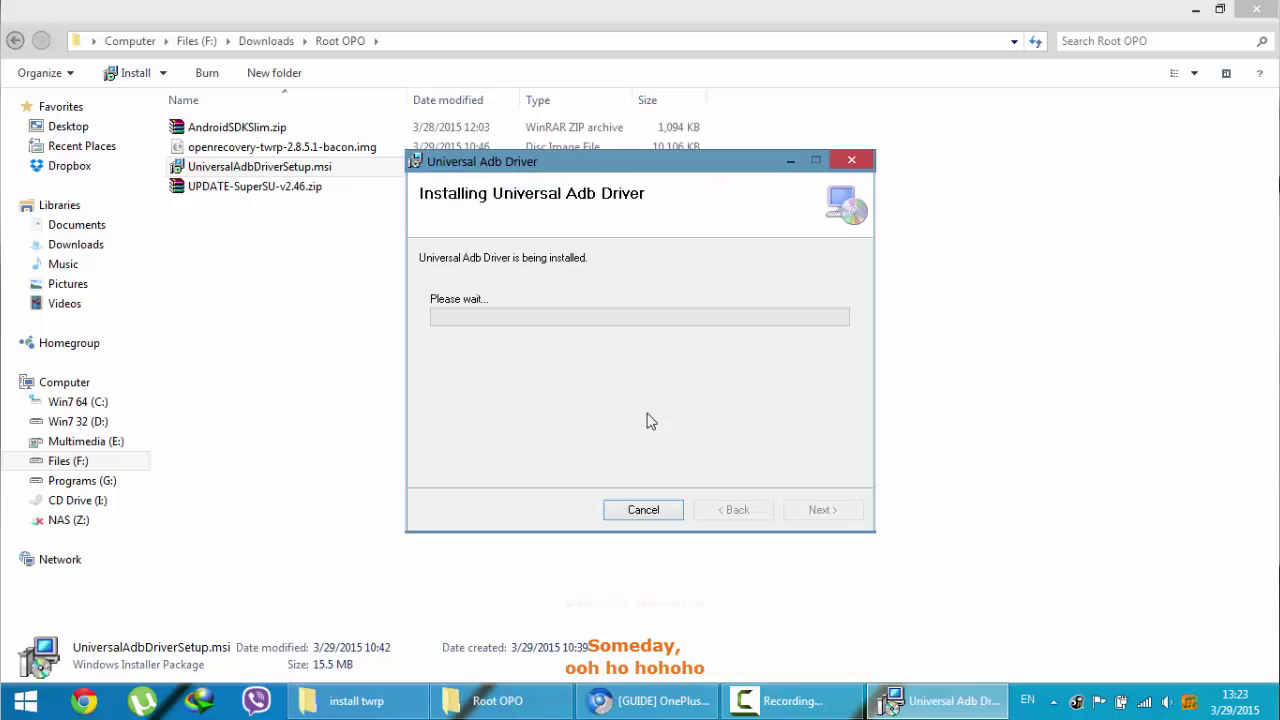
left_click(643, 509)
left_click(669, 378)
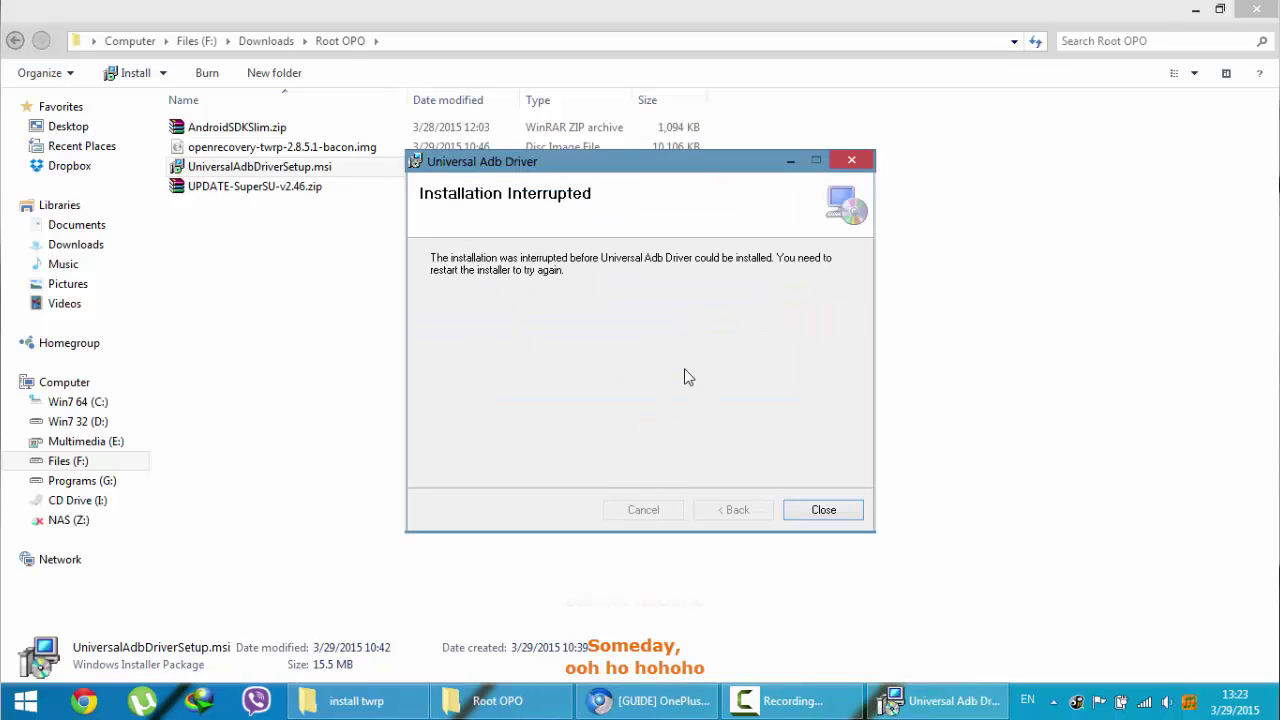
left_click(822, 509)
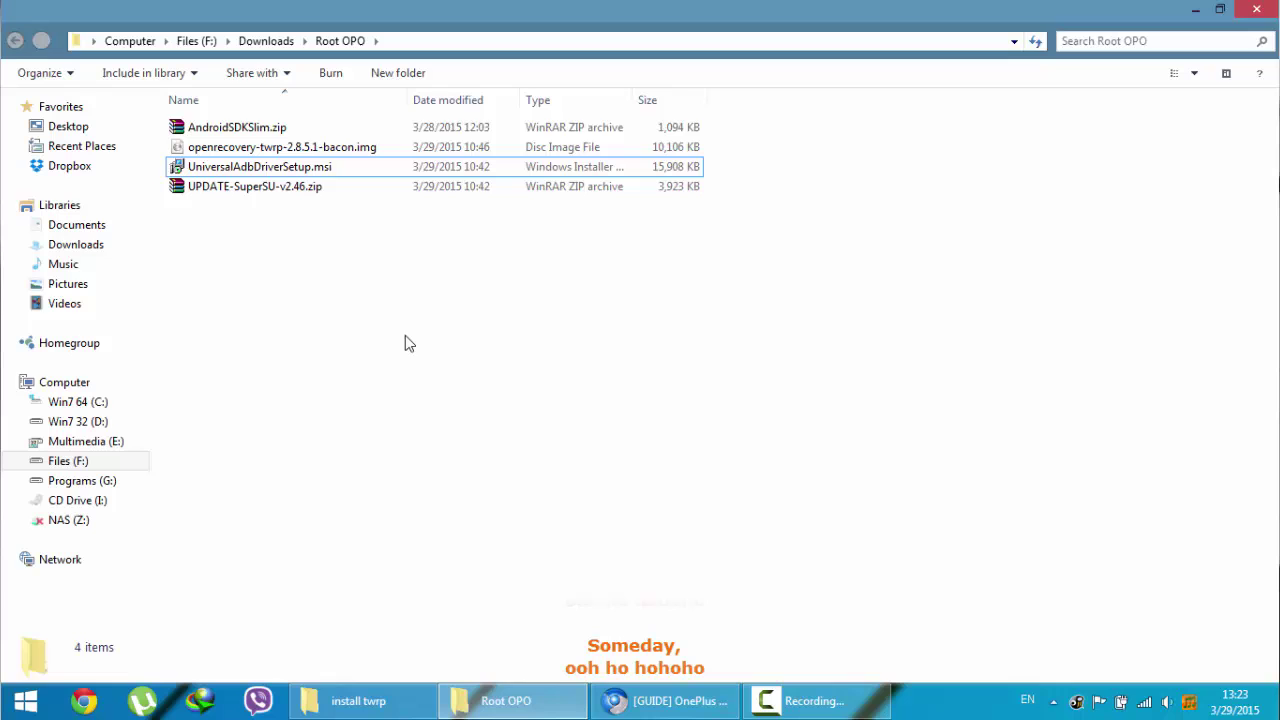
Extract AndroidSDKSlim.zip into the Root OPO folder and open the extracted android-sdk-windows folder
left_click(236, 130)
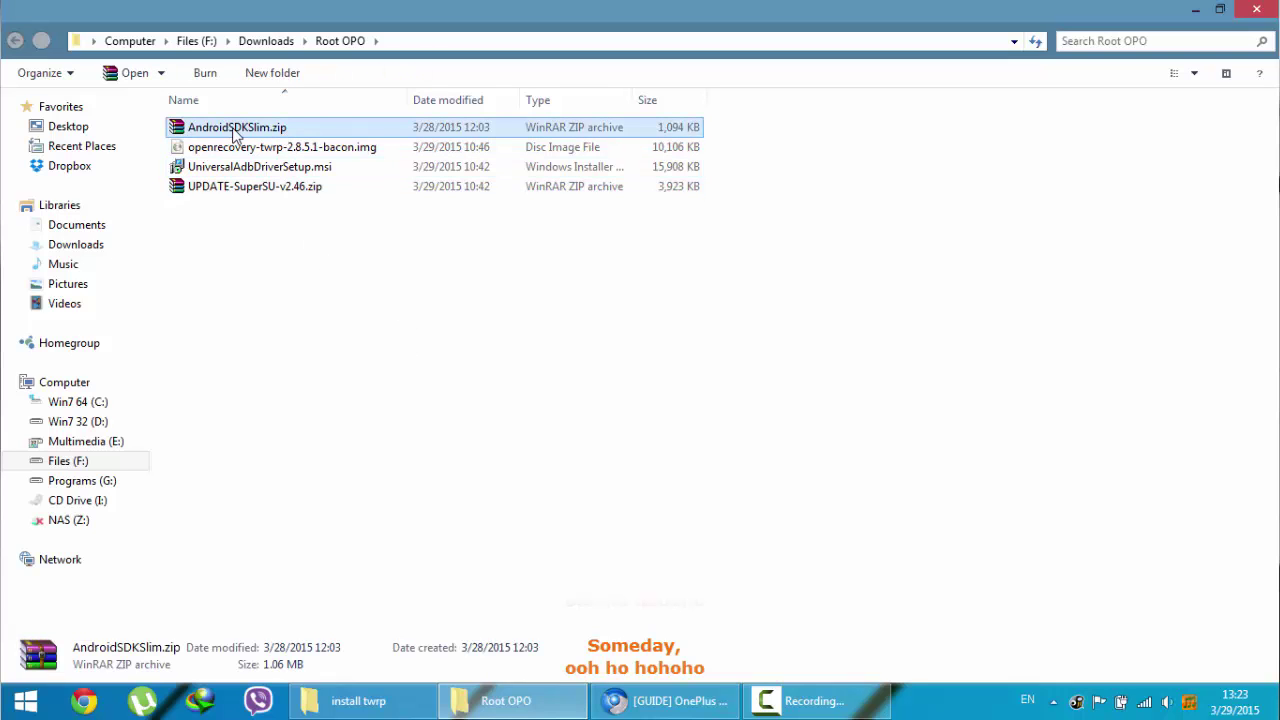
right_click(233, 129)
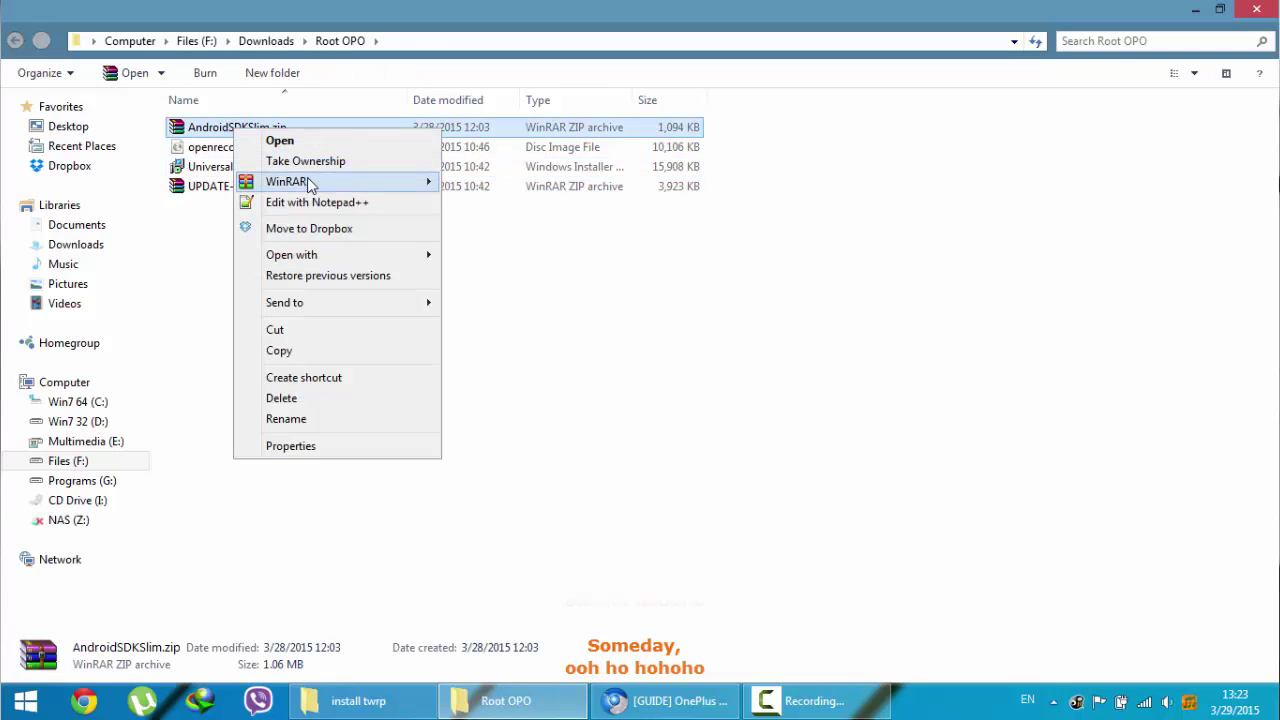
mouse_move(307, 180)
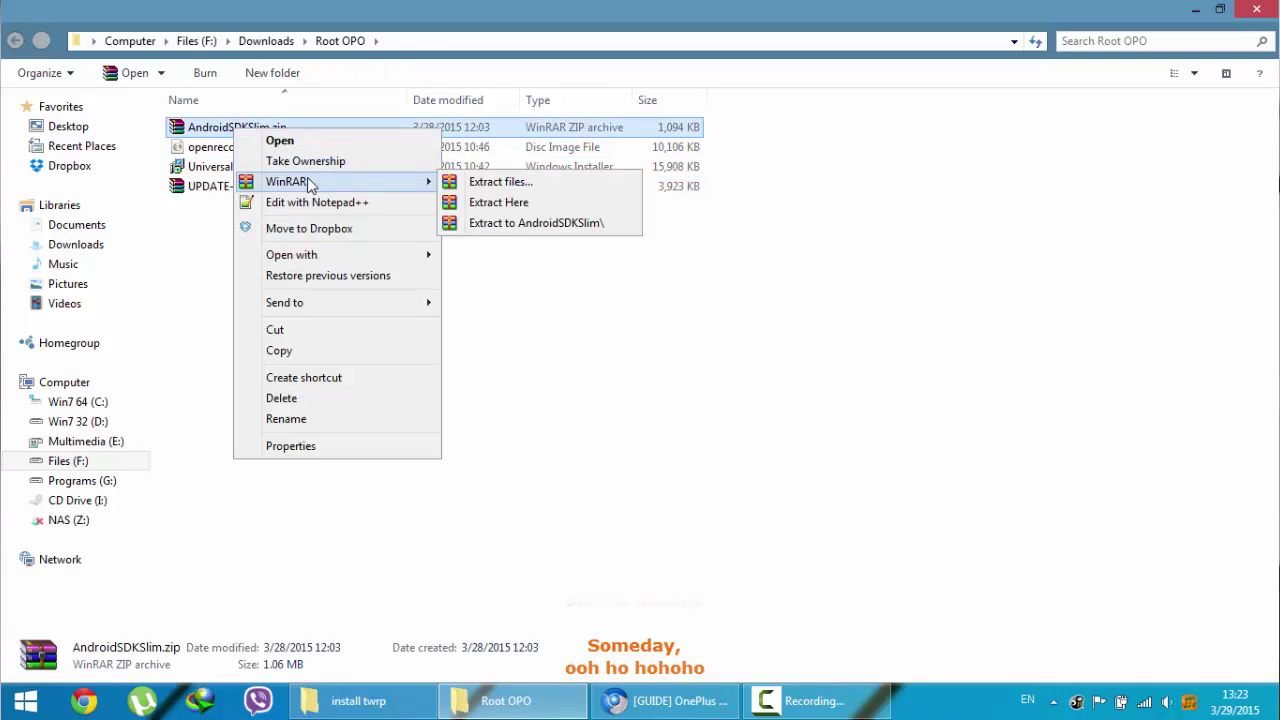
left_click(484, 204)
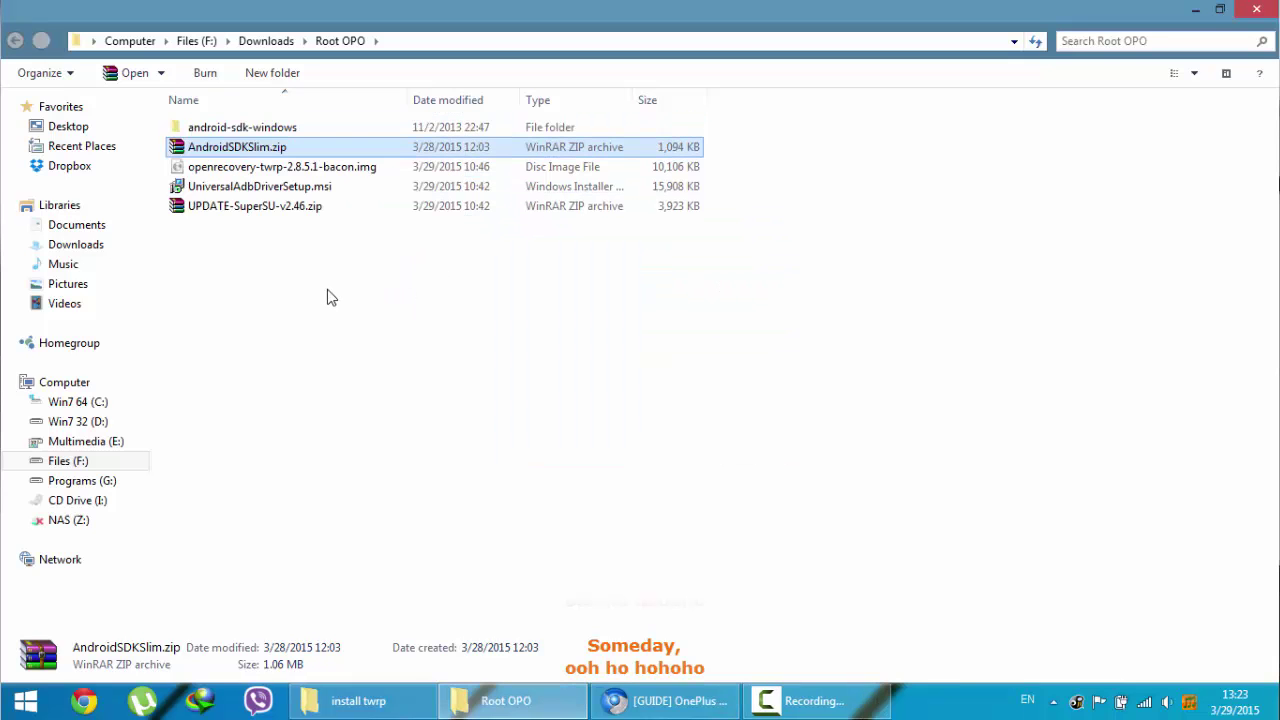
left_click(327, 289)
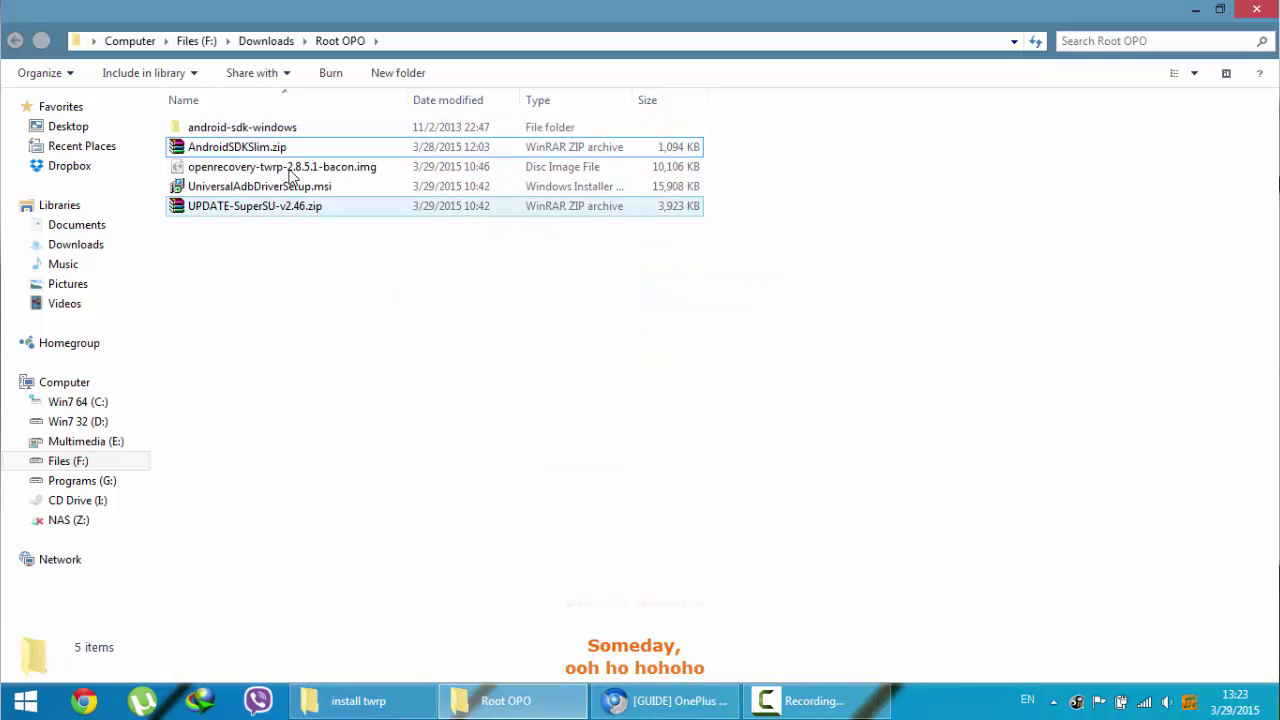
double_click(251, 132)
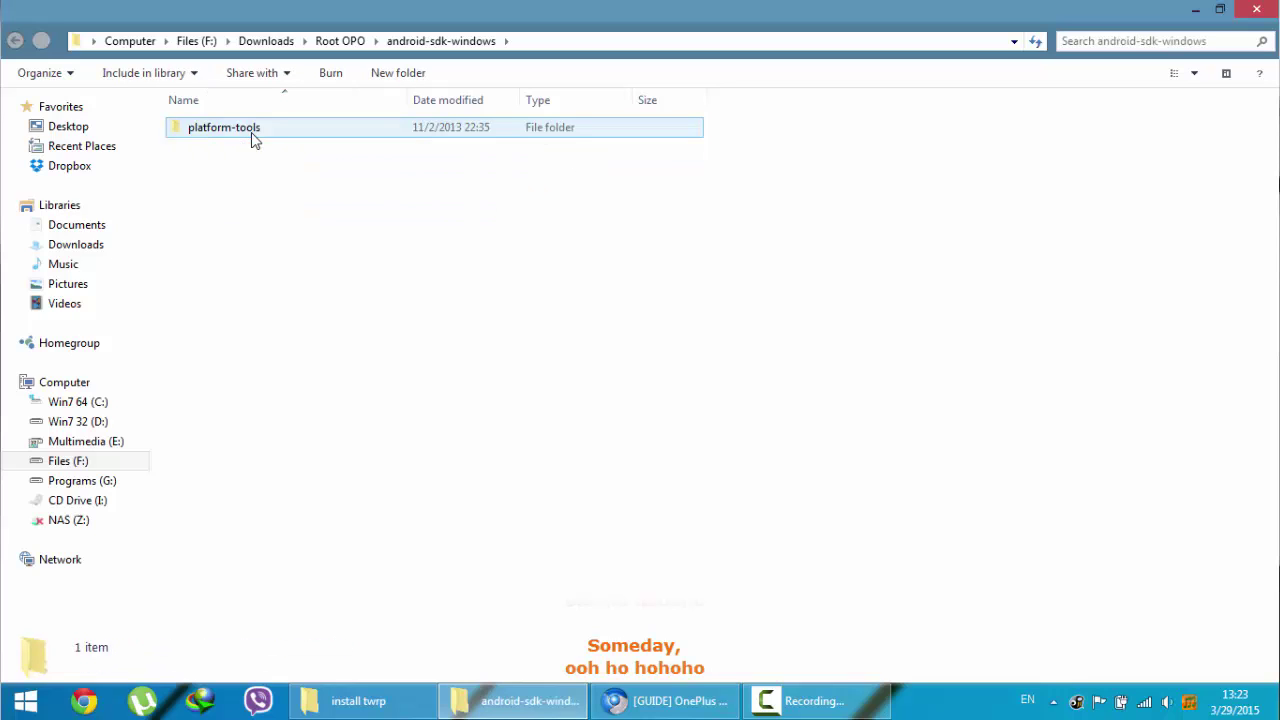
Open a command window in the platform-tools folder and list the connected devices with "fastboot devices"
double_click(251, 134)
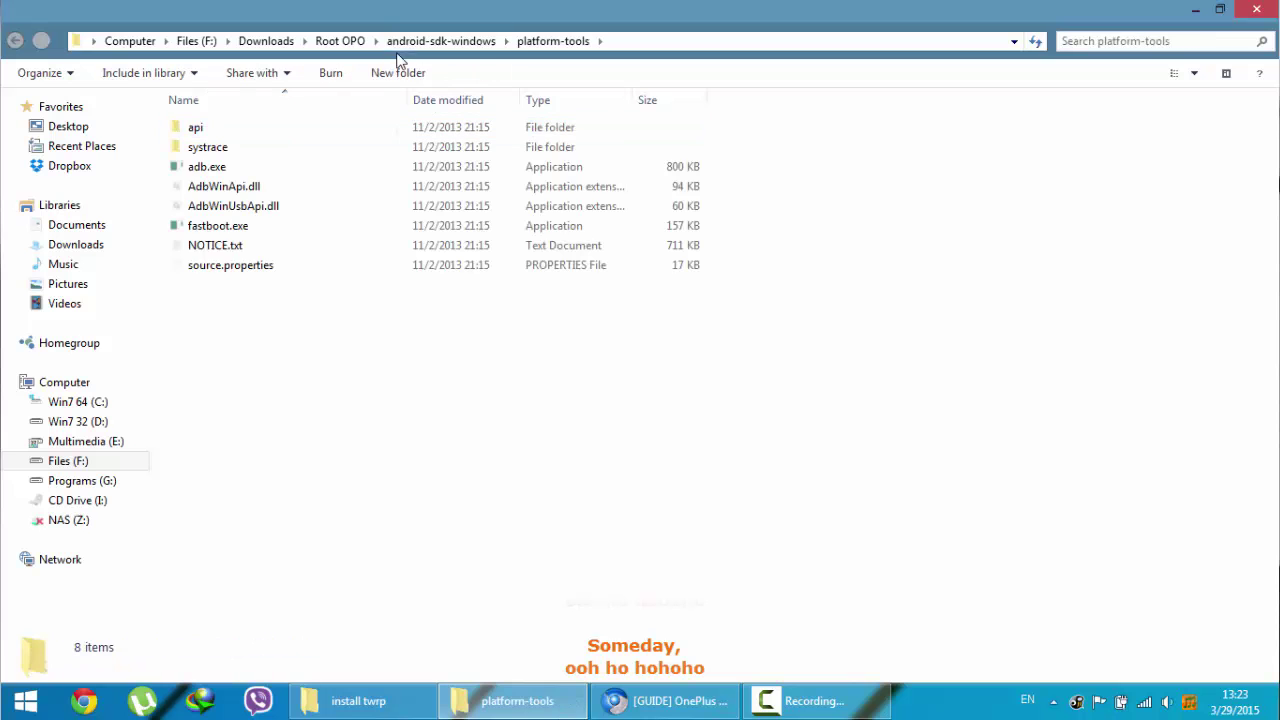
left_click(440, 41)
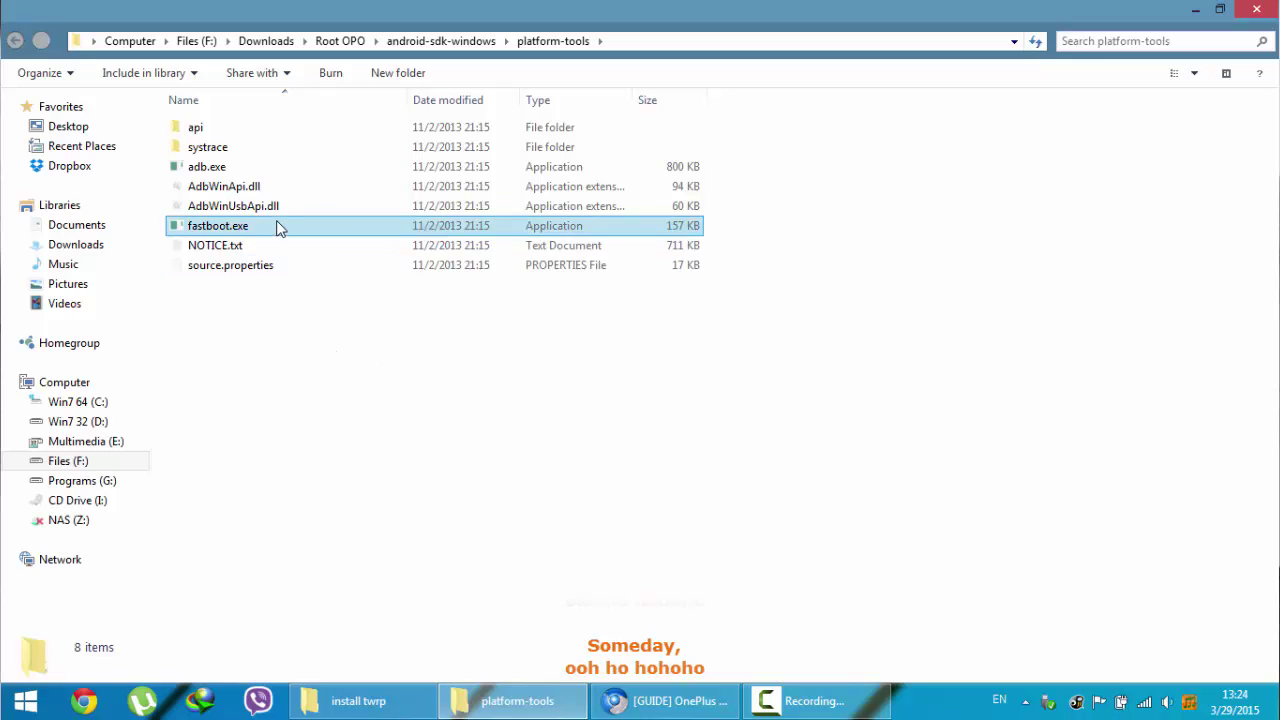
right_click(301, 337, "shift")
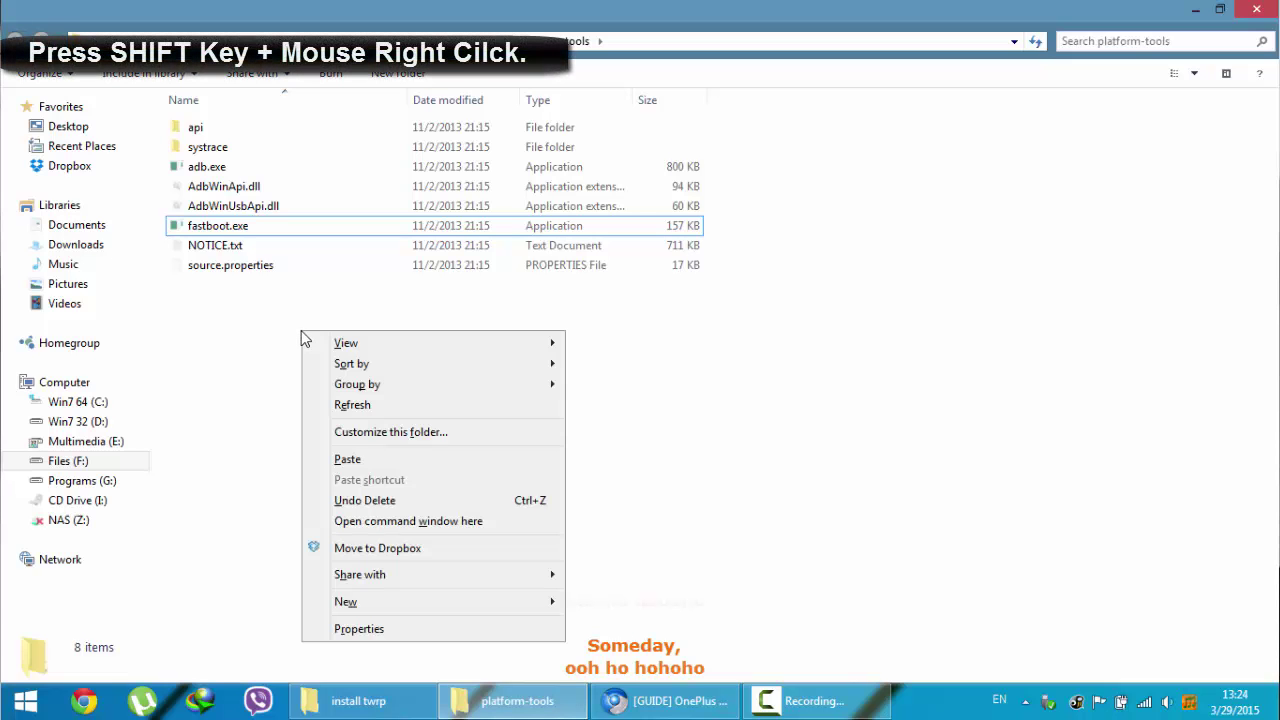
left_click(481, 521)
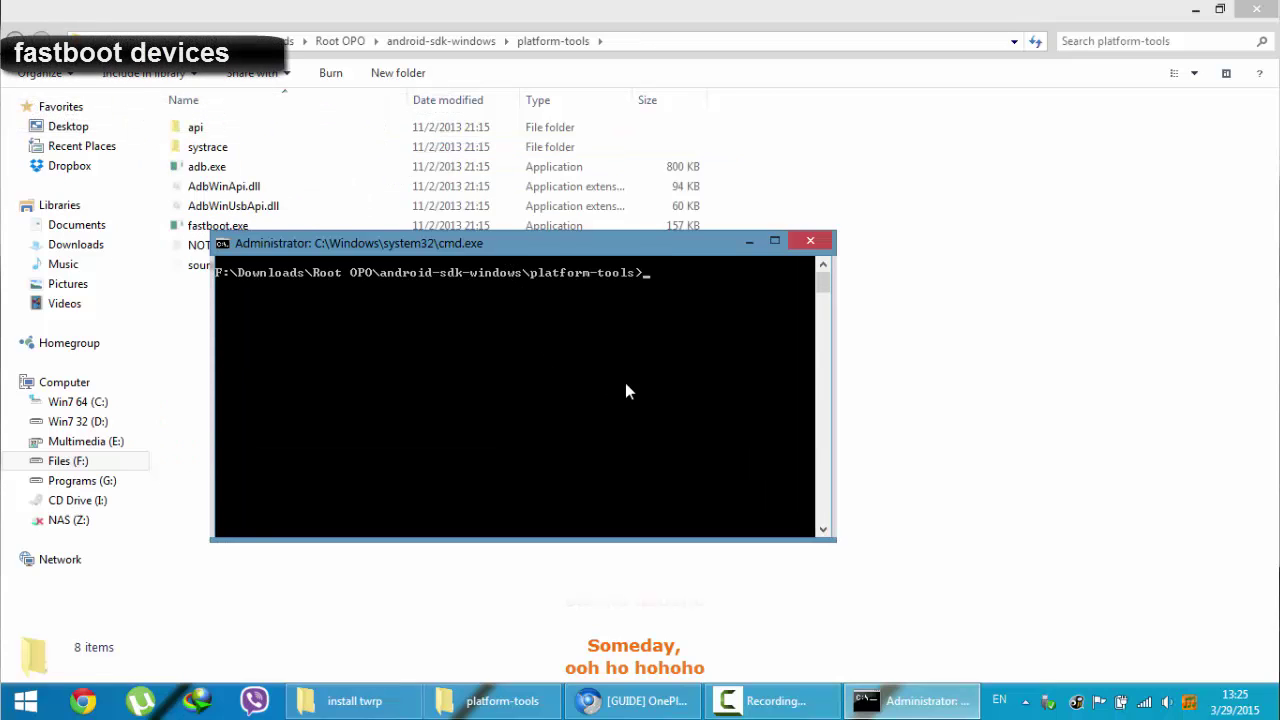
type("fastboot devices")
key("Return")
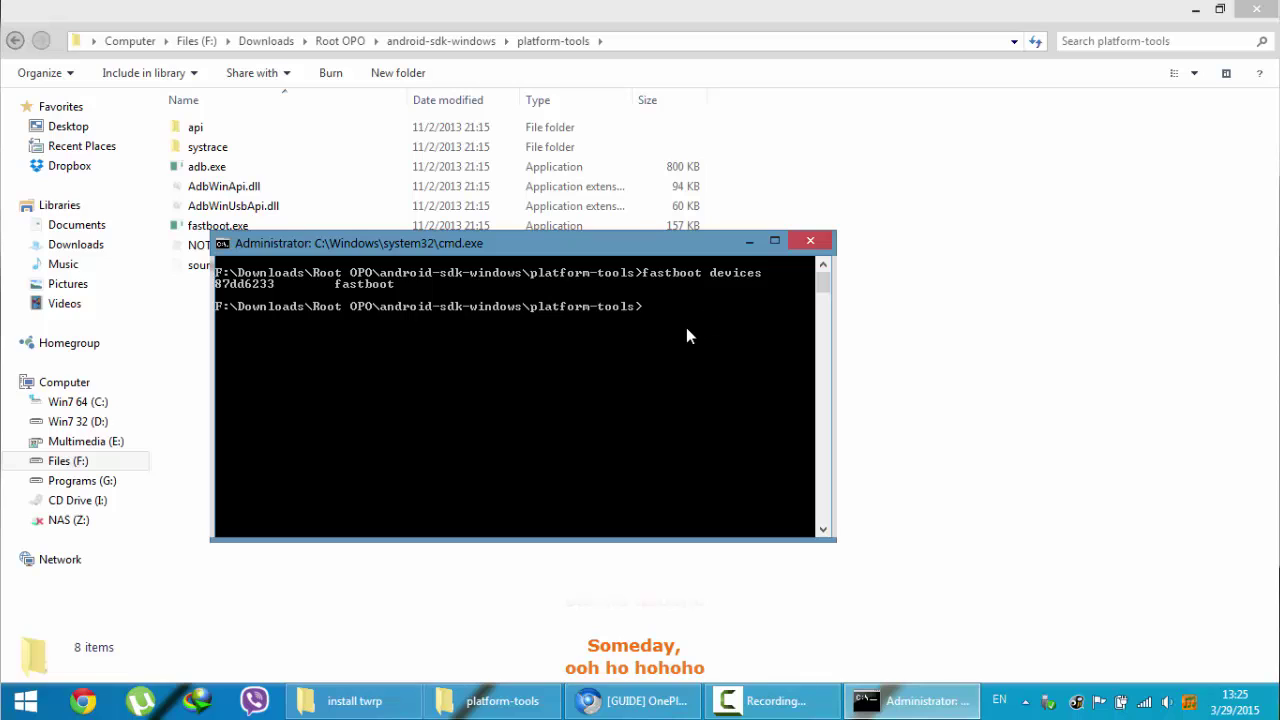
Unlock the phone's bootloader by running "fastboot oem unlock" in the command window
type("fastboot")
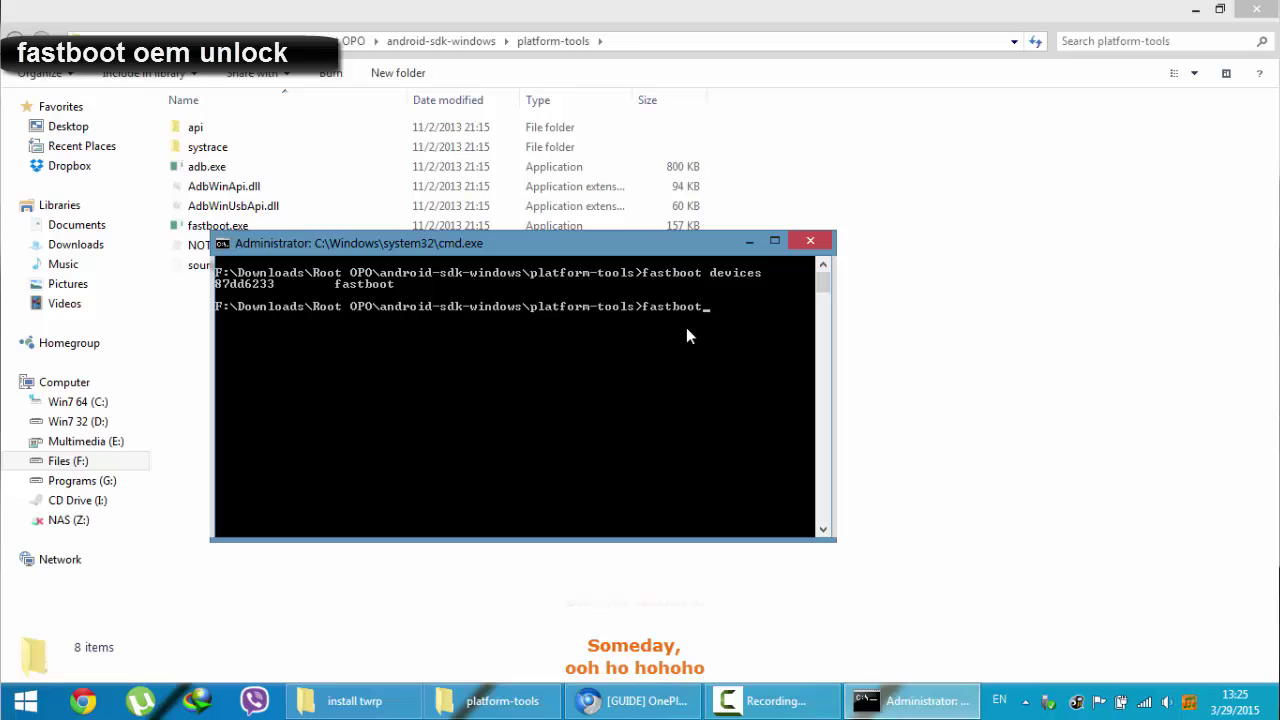
type("oem u")
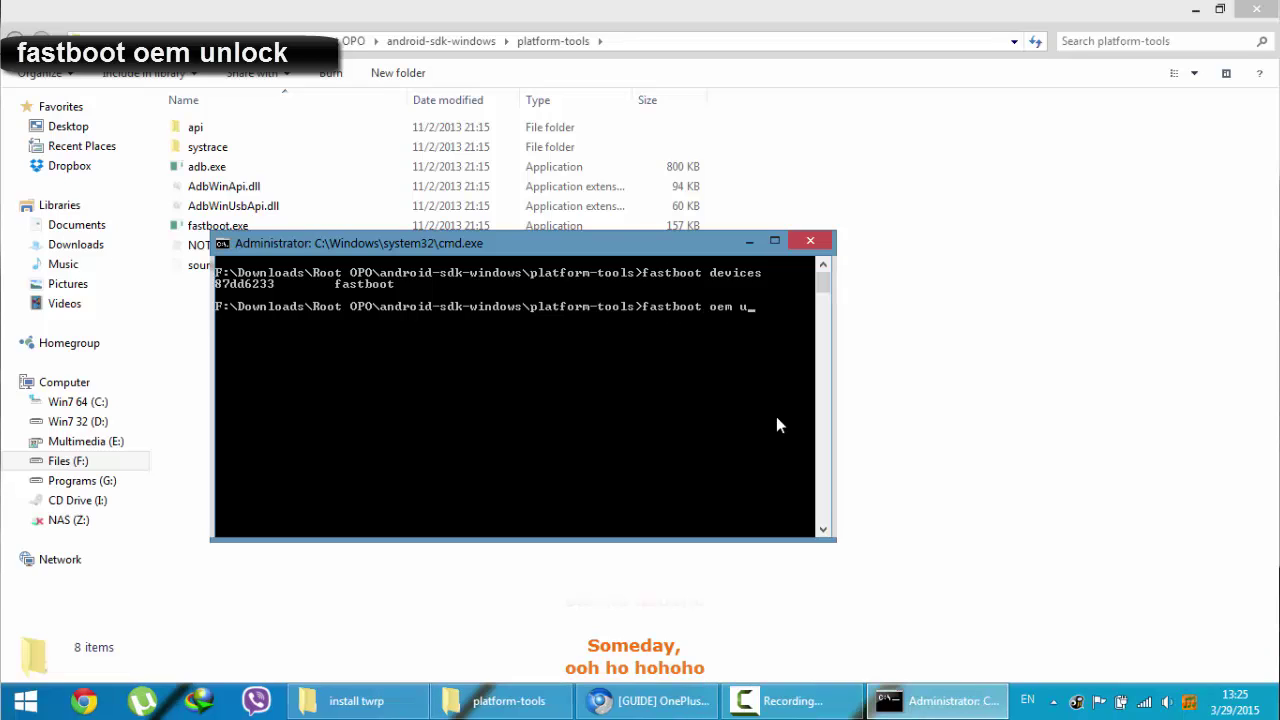
type("nlock")
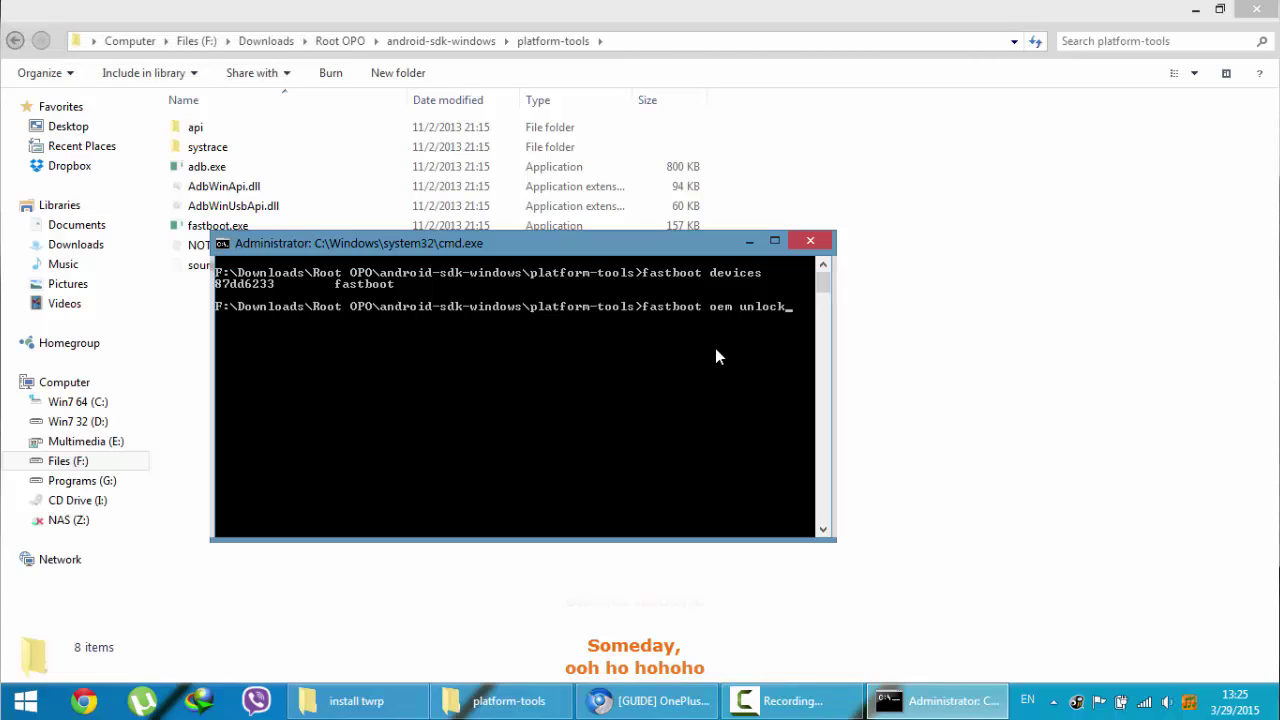
key("Return")
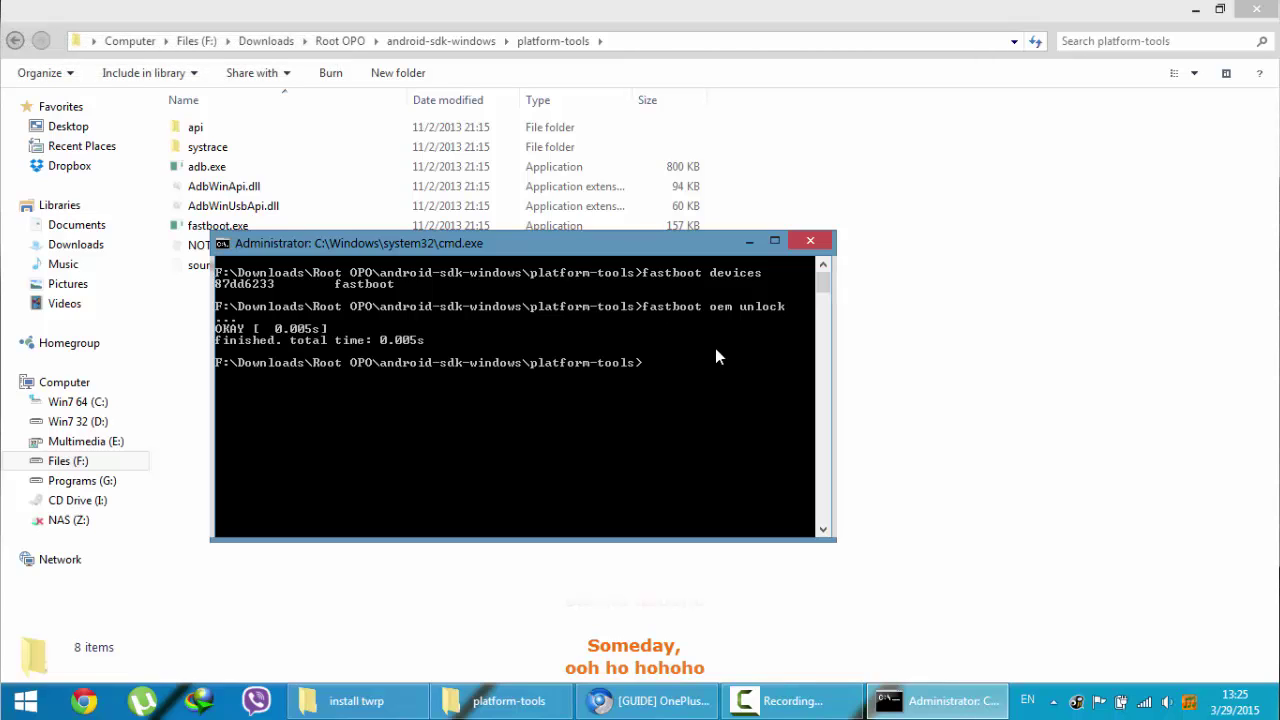
Restart the phone from the command window with "fastboot reboot"
type("f")
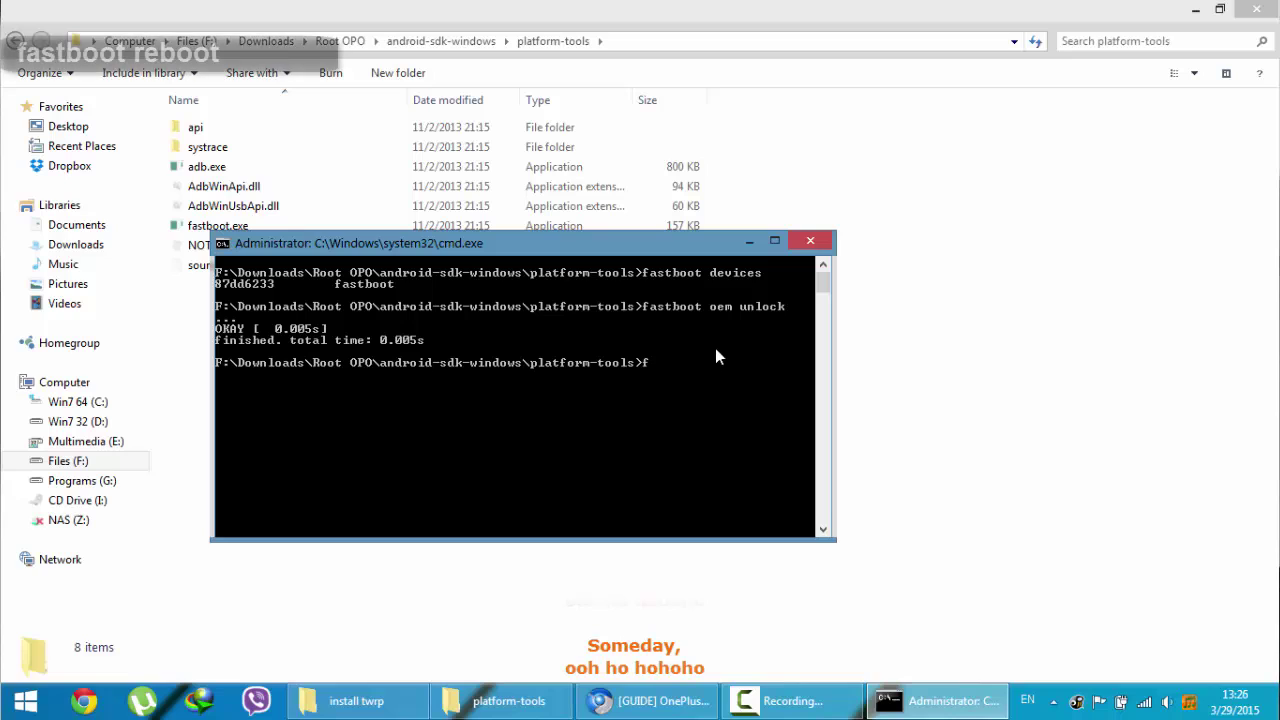
type("astbo")
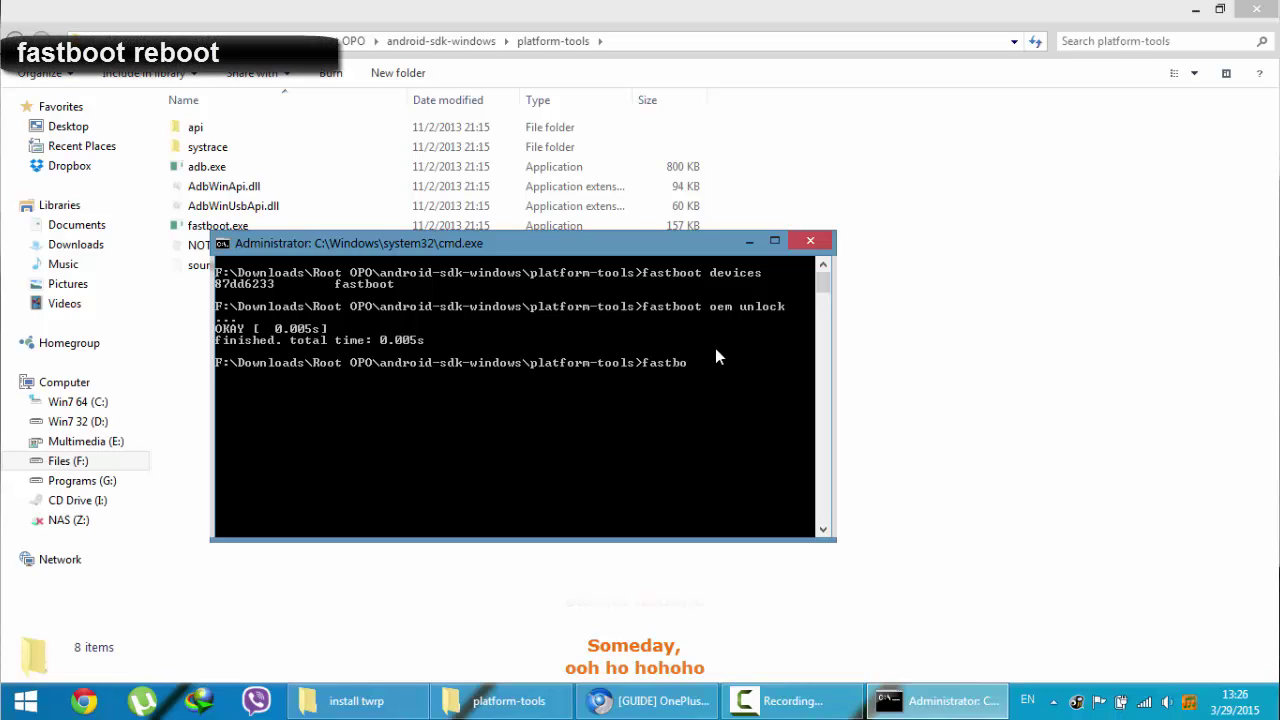
type("ot reboot")
key("Return")
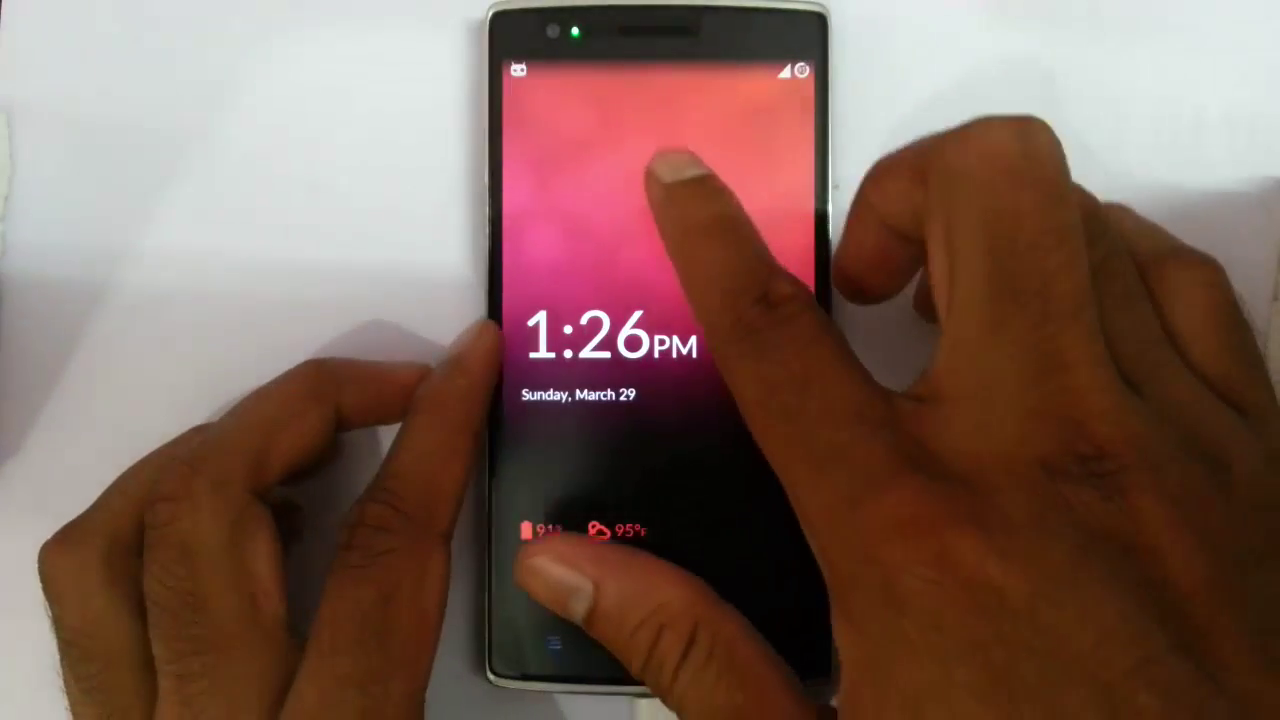
left_click_drag(672, 170, 740, 400)
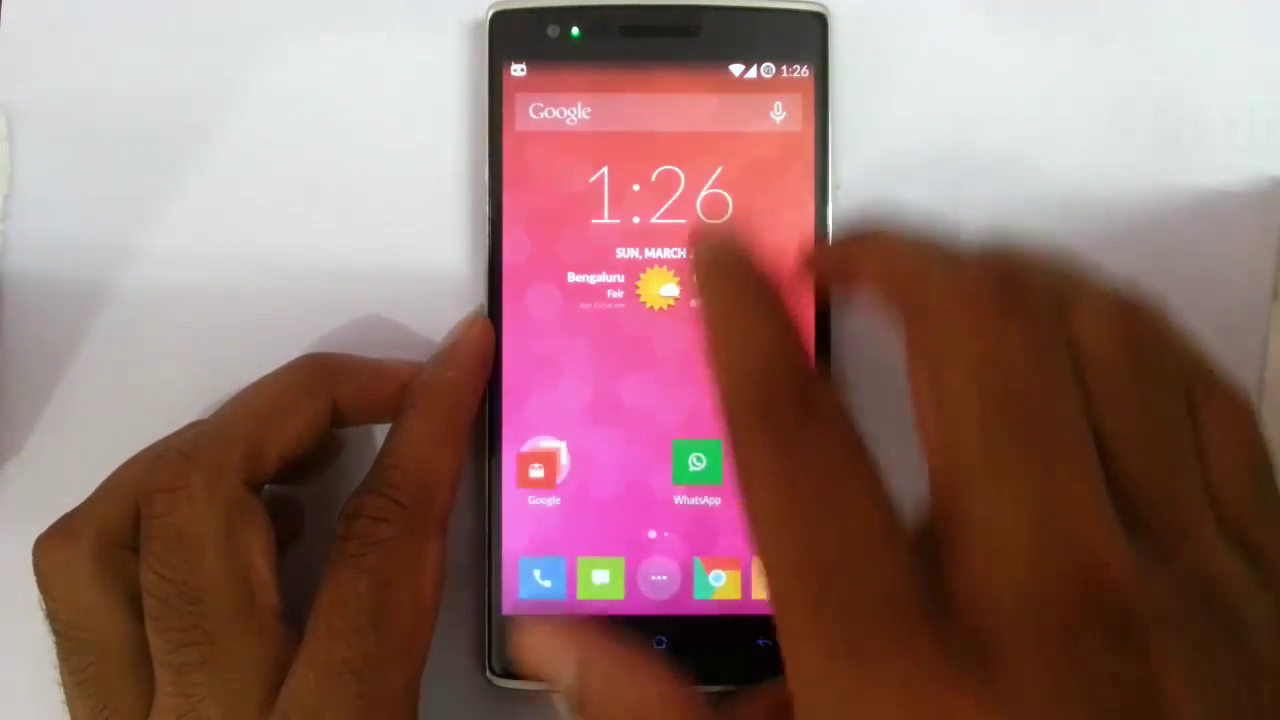
left_click_drag(700, 70, 700, 380)
left_click(763, 137)
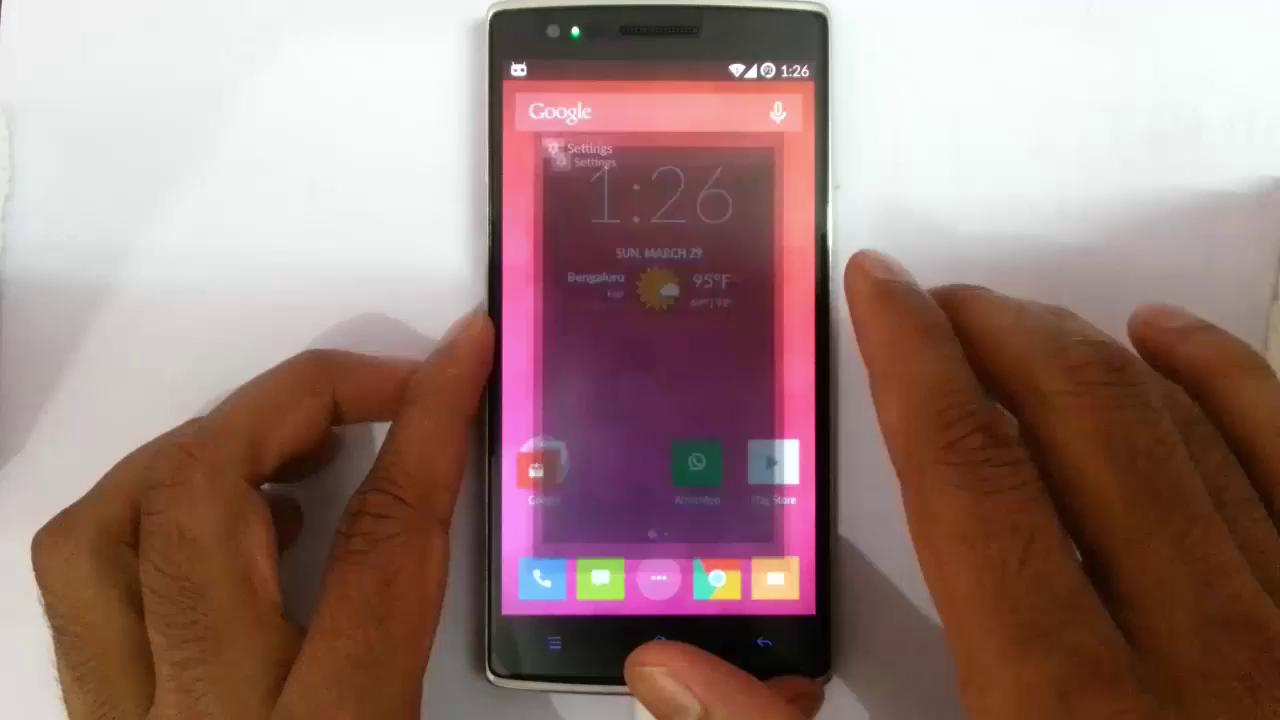
scroll(700, 380, "down", 10)
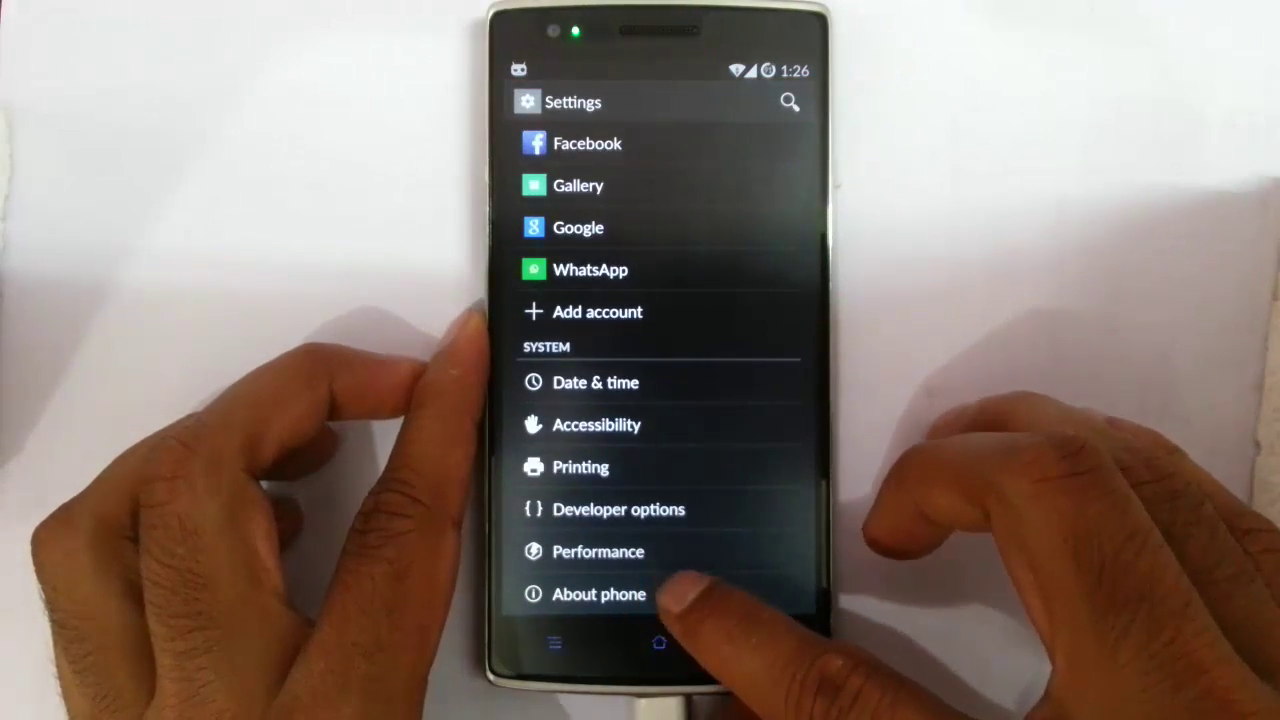
left_click(640, 594)
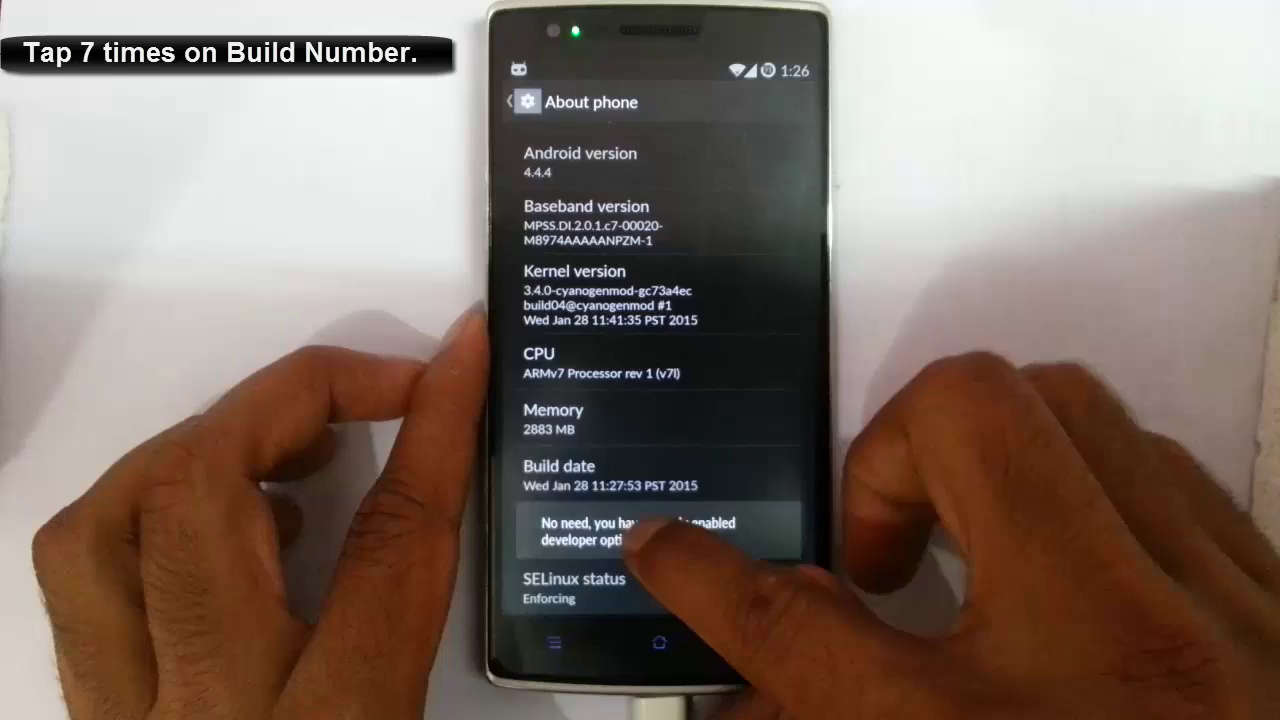
left_click(763, 642)
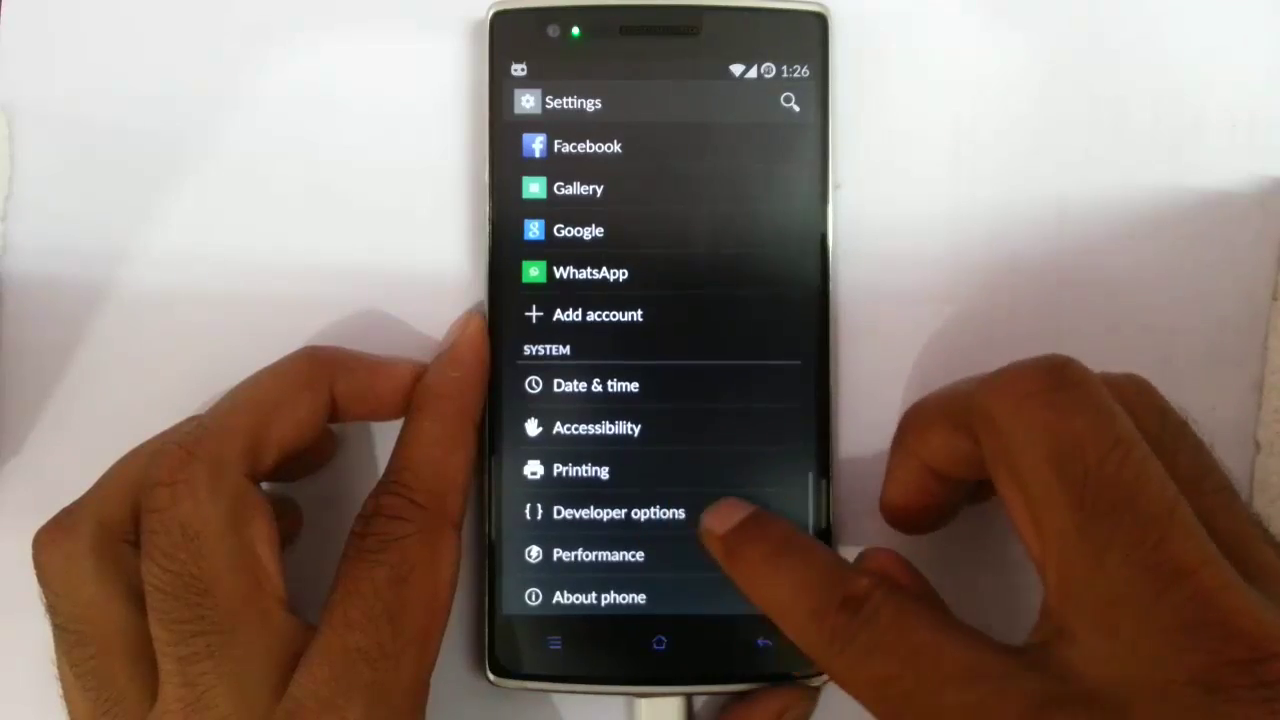
left_click(702, 509)
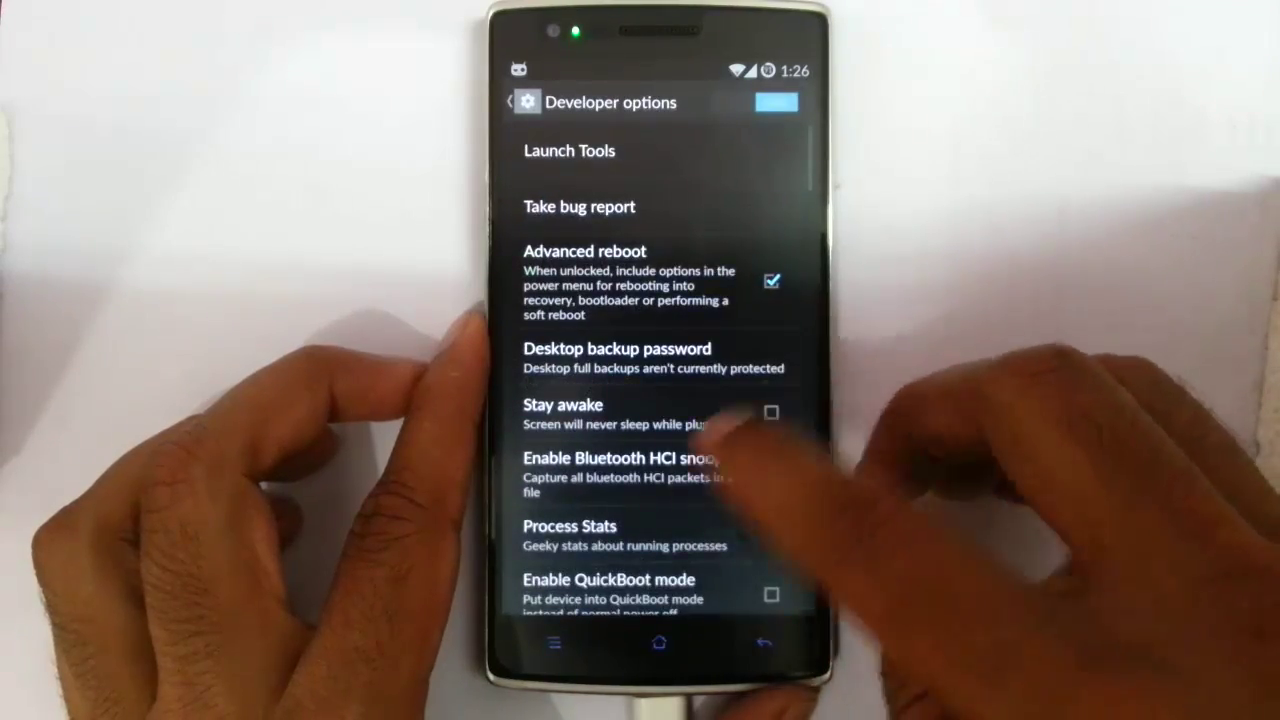
scroll(728, 425, "down", 5)
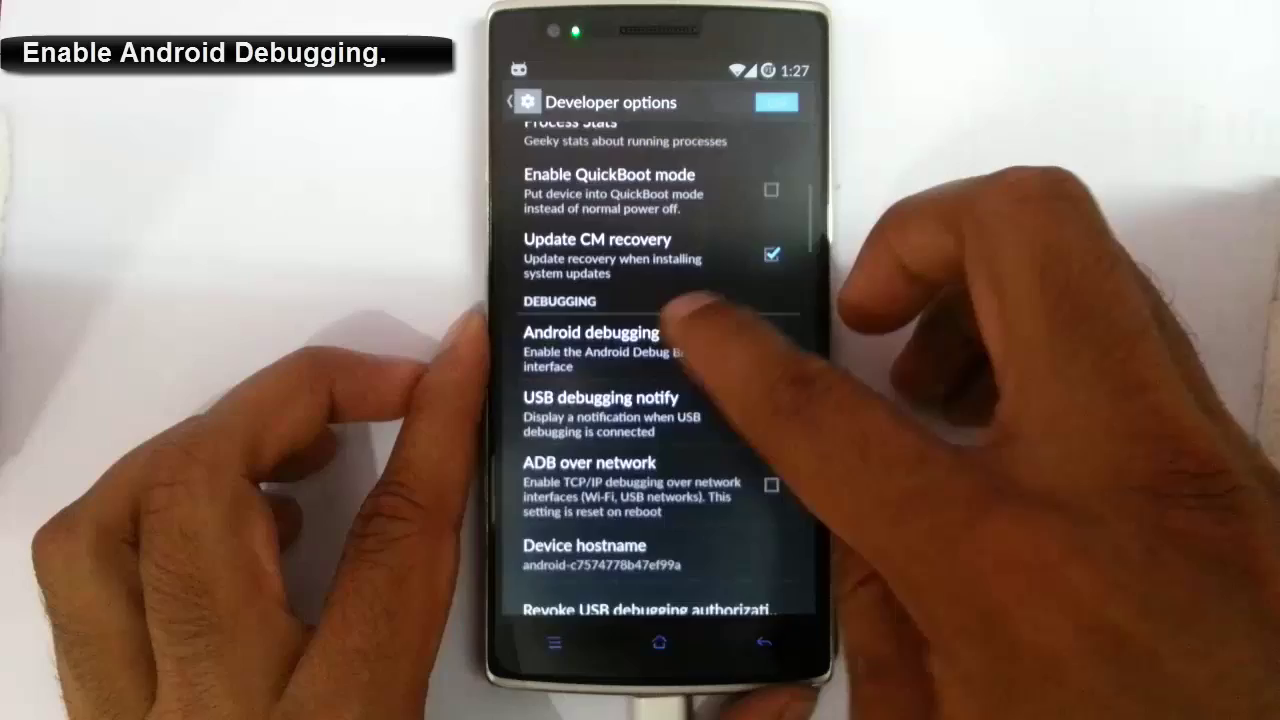
left_click(720, 330)
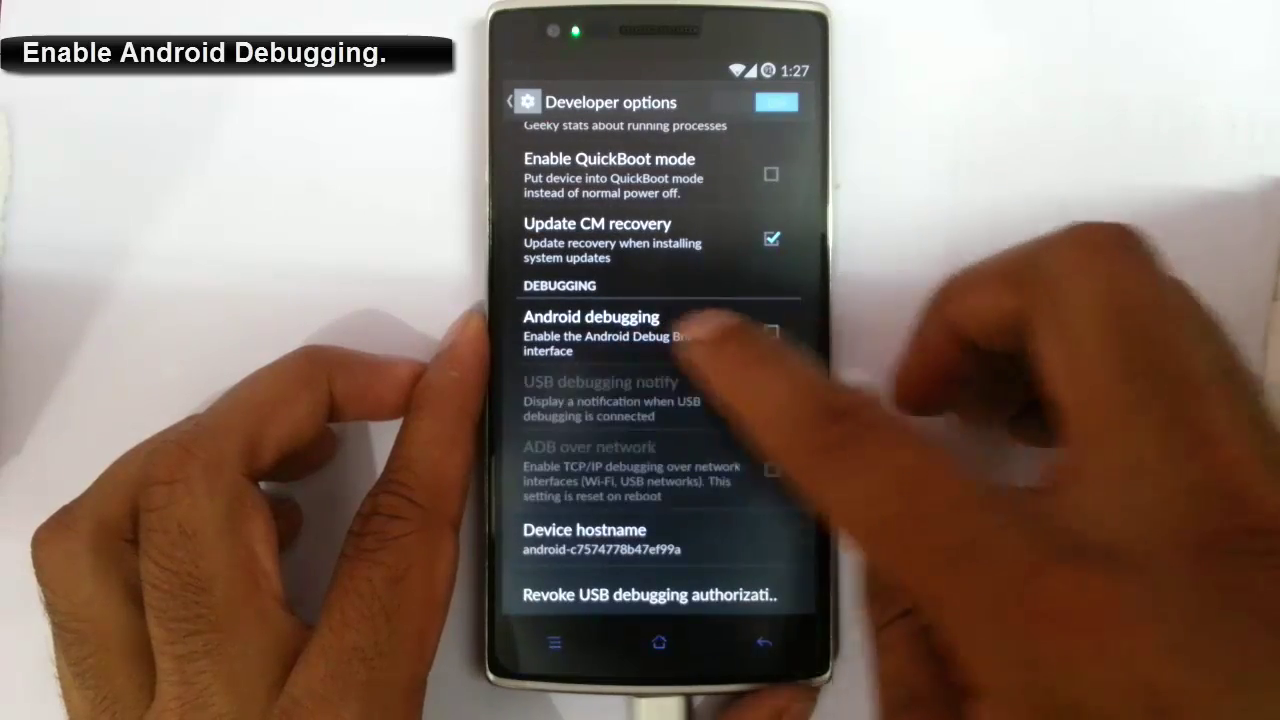
scroll(720, 330, "up", 1)
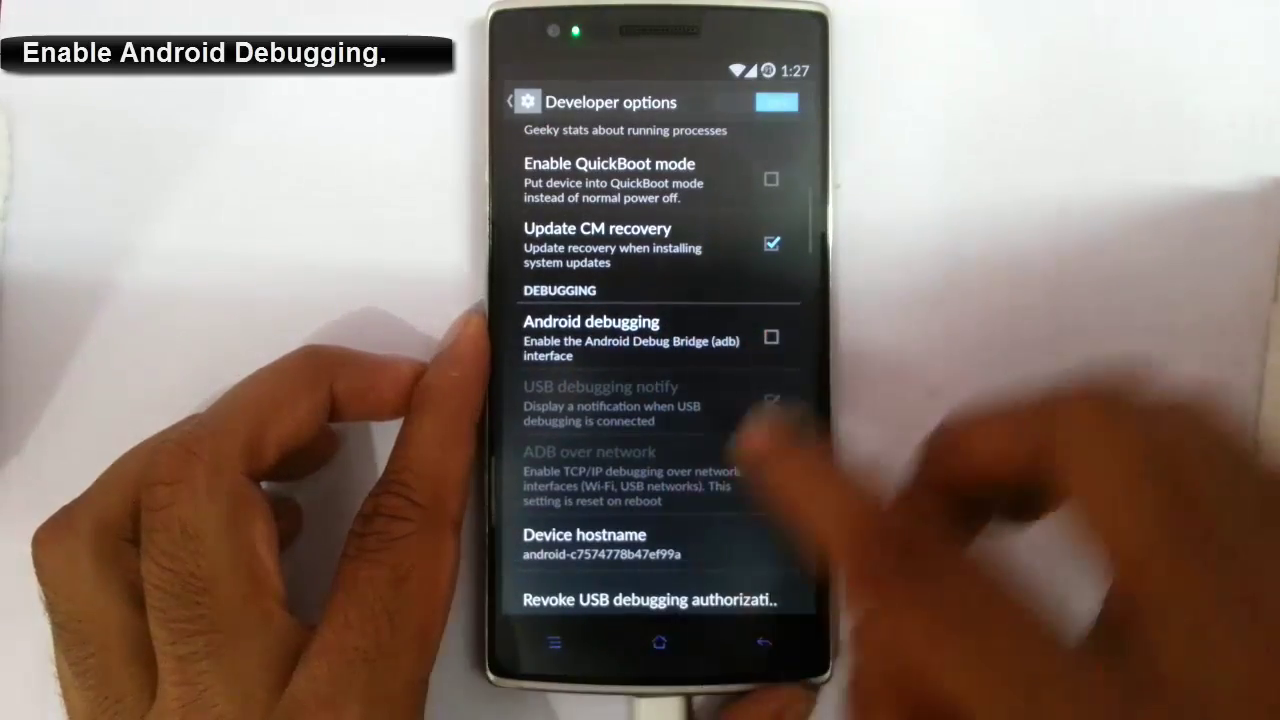
left_click(760, 337)
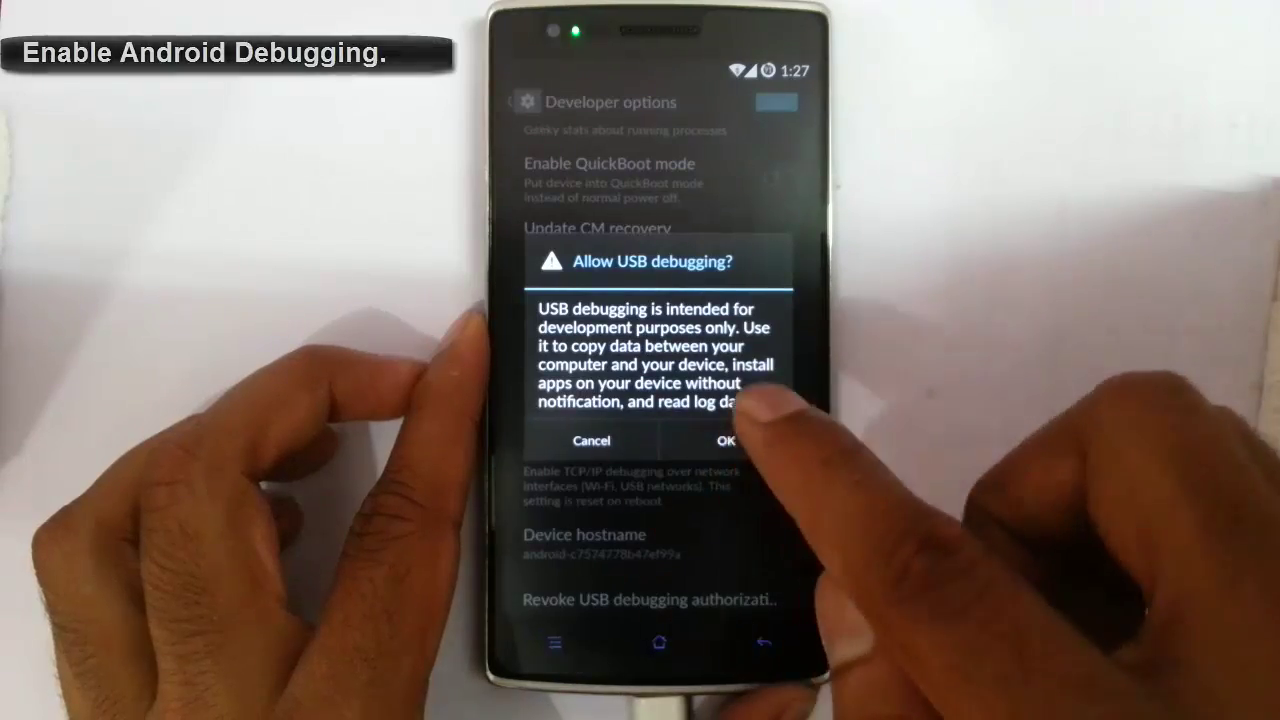
left_click(726, 440)
scroll(700, 320, "up", 2)
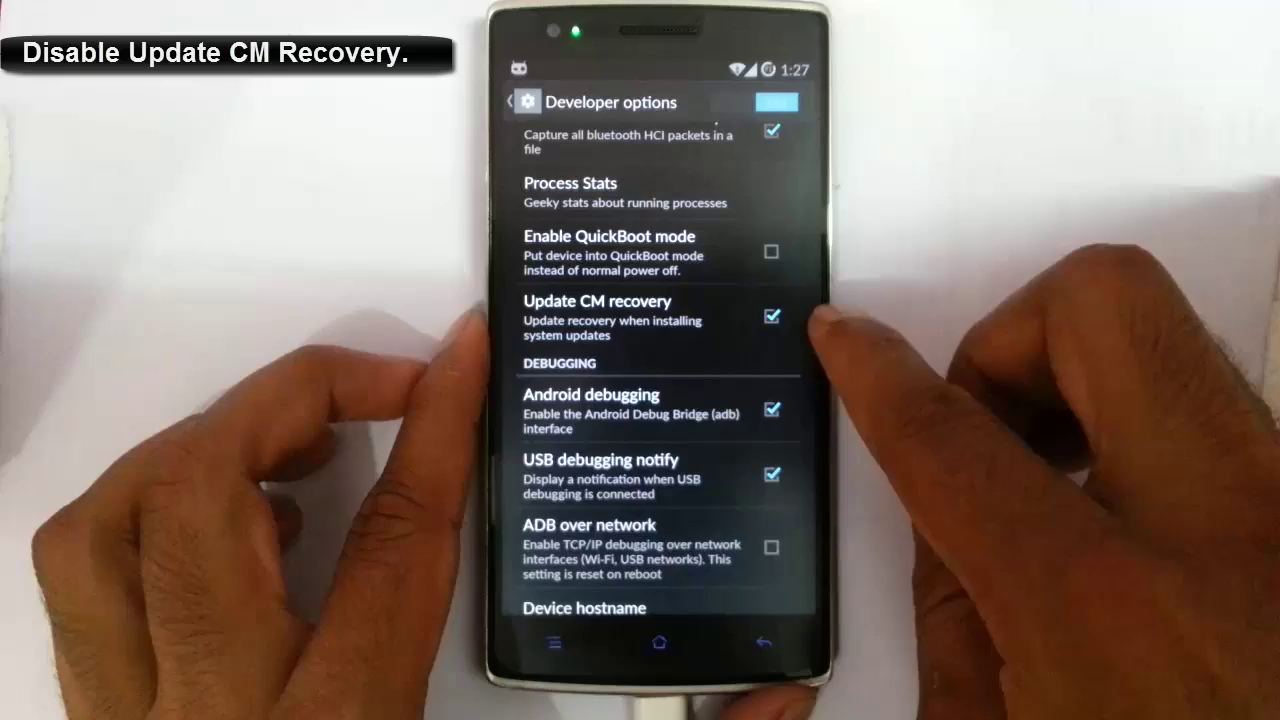
left_click(772, 316)
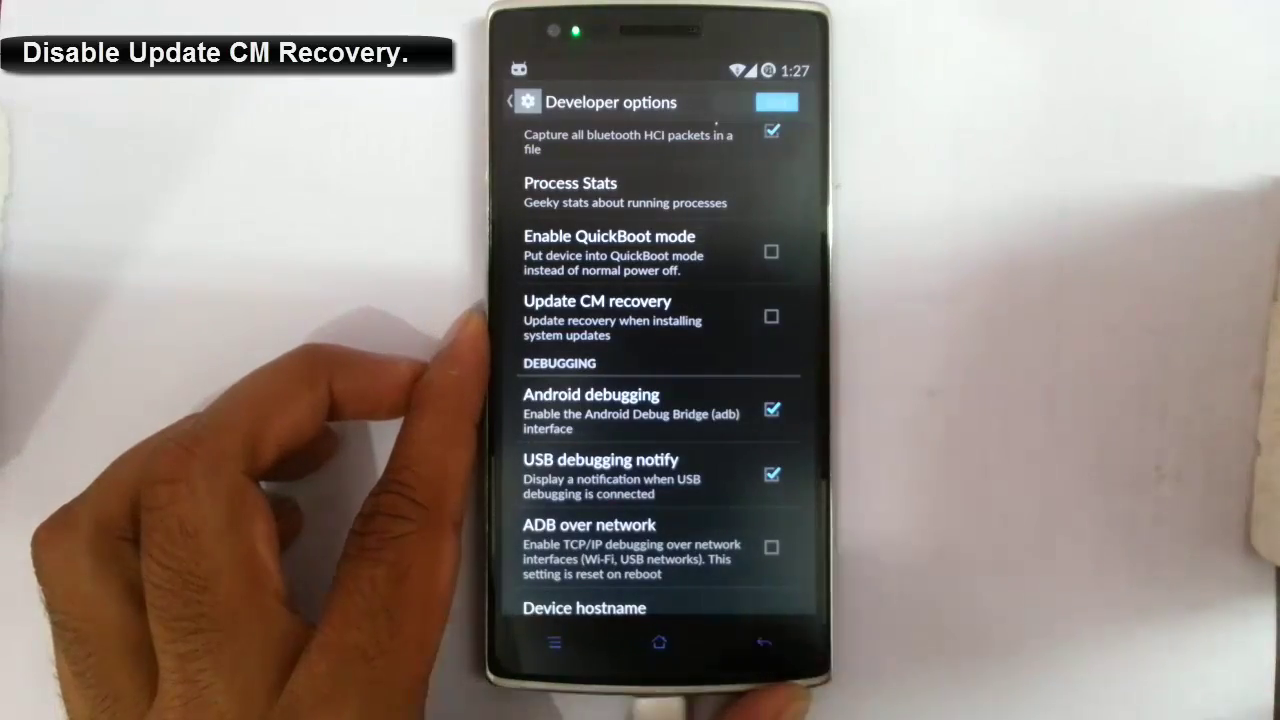
left_click(763, 642)
left_click(763, 642)
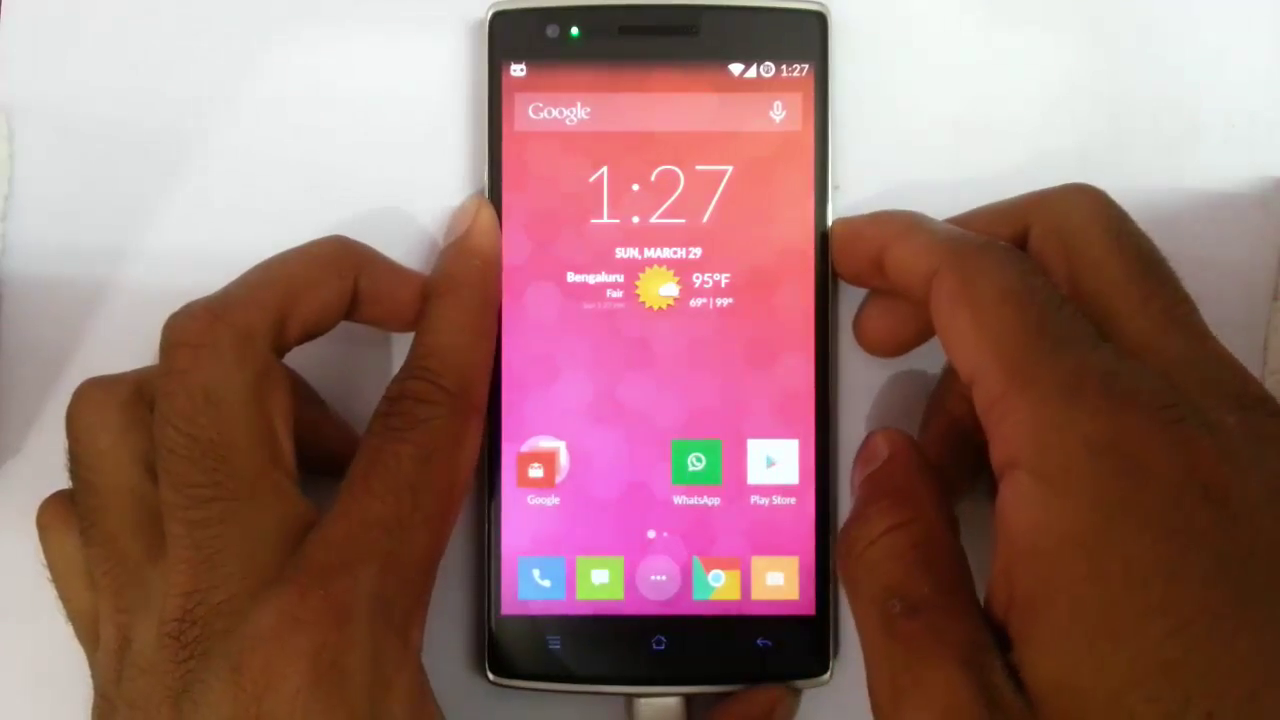
key("XF86PowerOff")
left_click(640, 200)
left_click(729, 403)
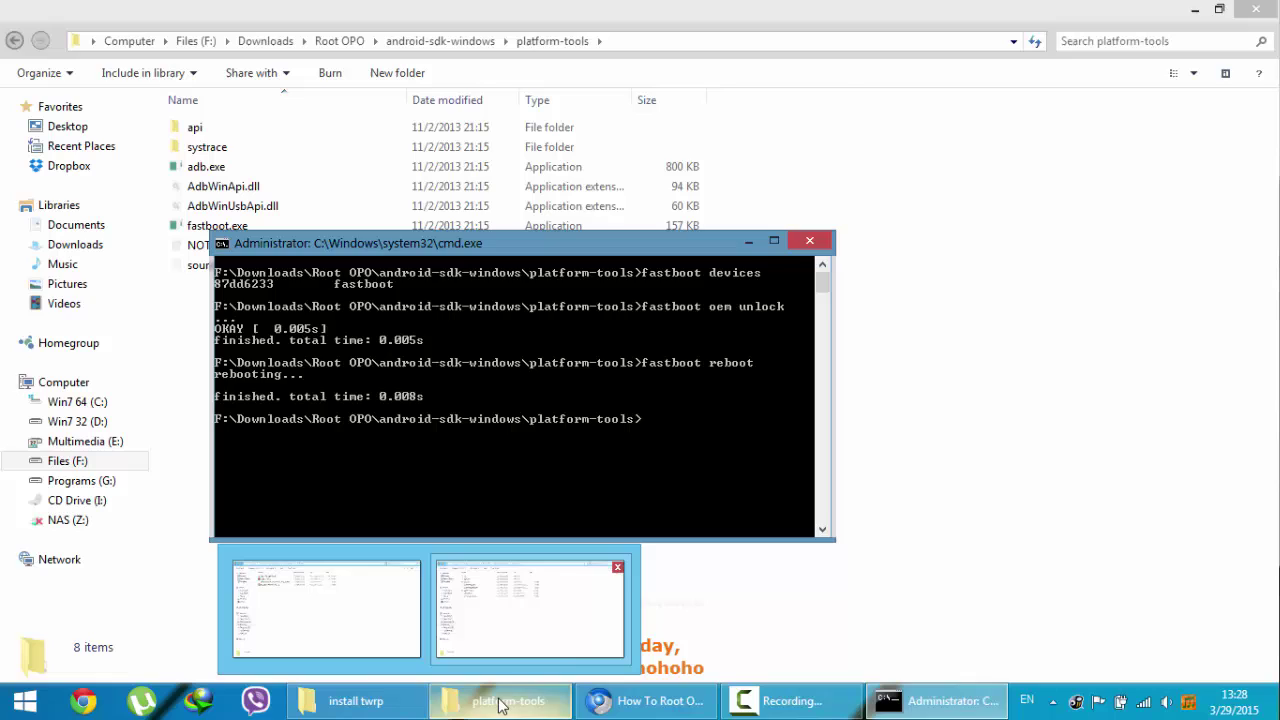
Copy openrecovery-twrp-2.8.5.1-bacon.img from the Root OPO folder into android-sdk-windows\platform-tools
left_click(500, 698)
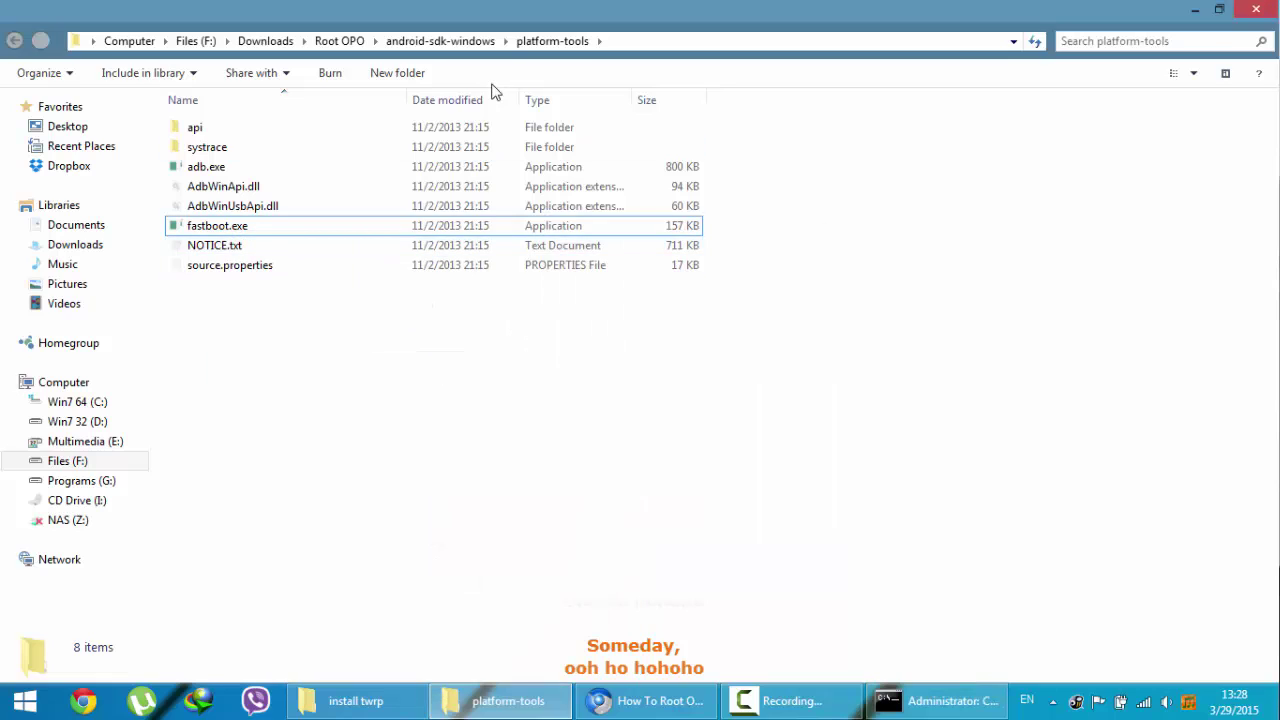
left_click(330, 45)
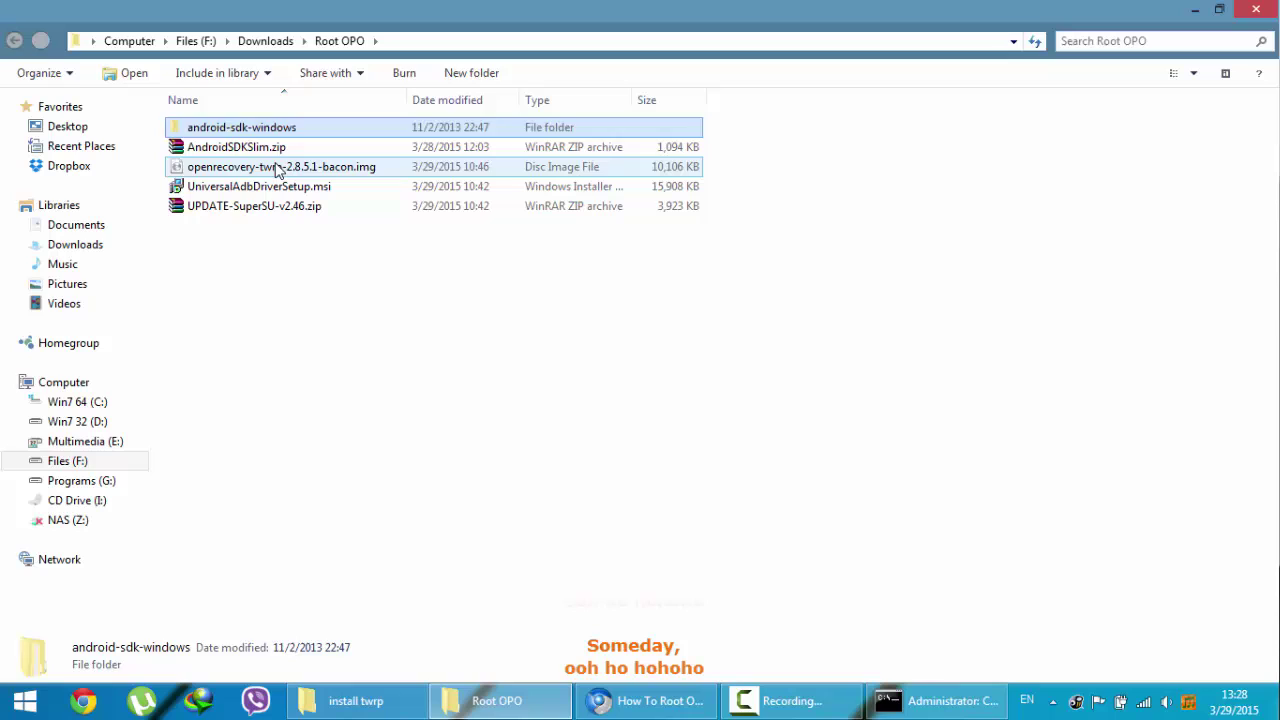
left_click(208, 169)
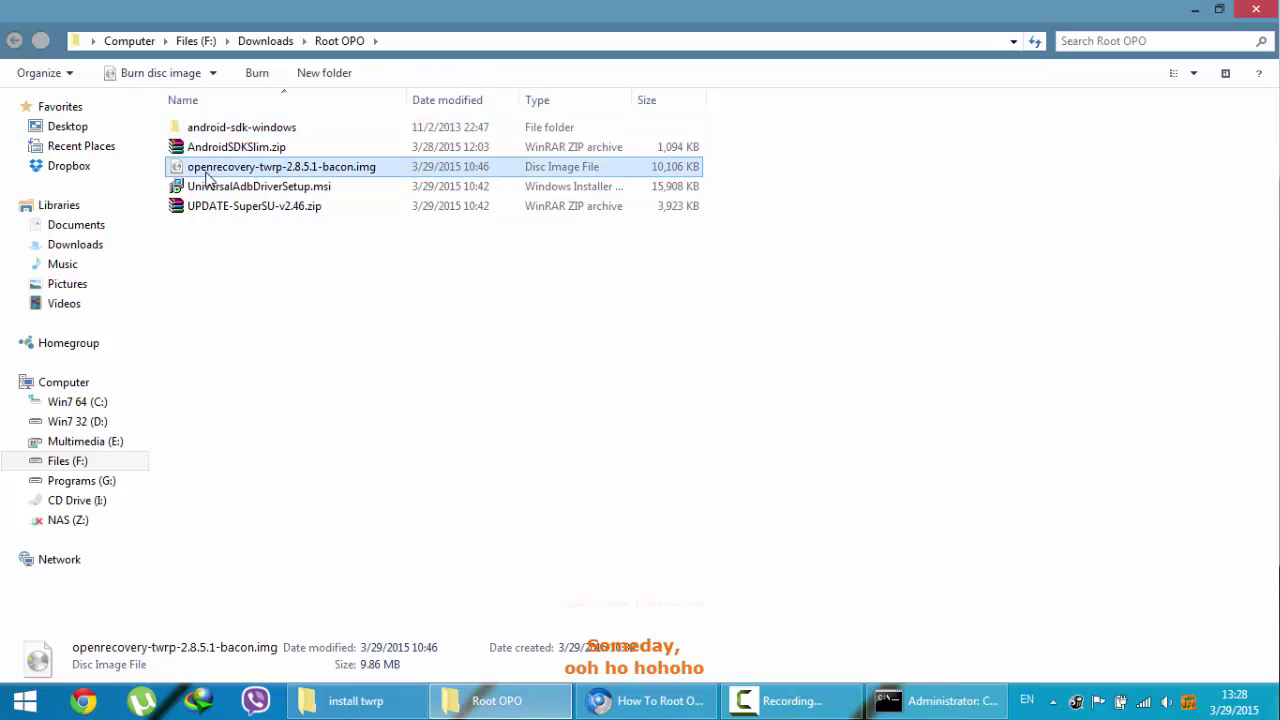
right_click(277, 174)
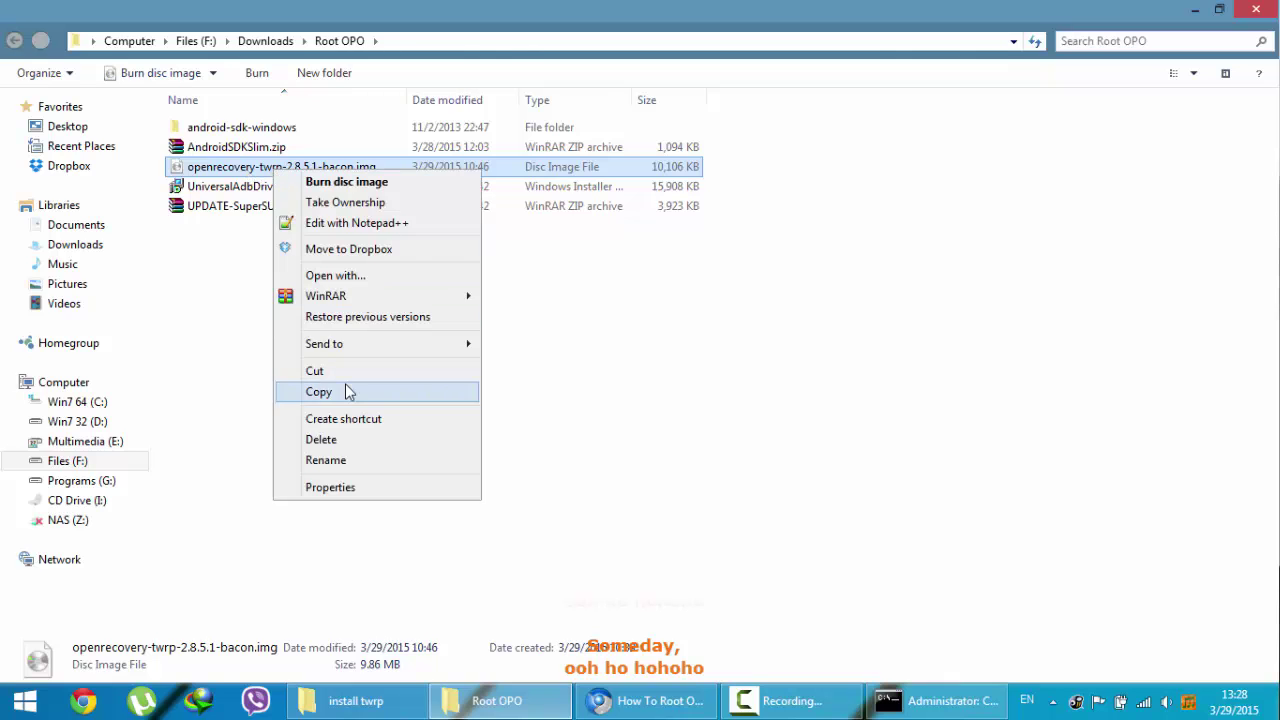
left_click(346, 391)
double_click(255, 130)
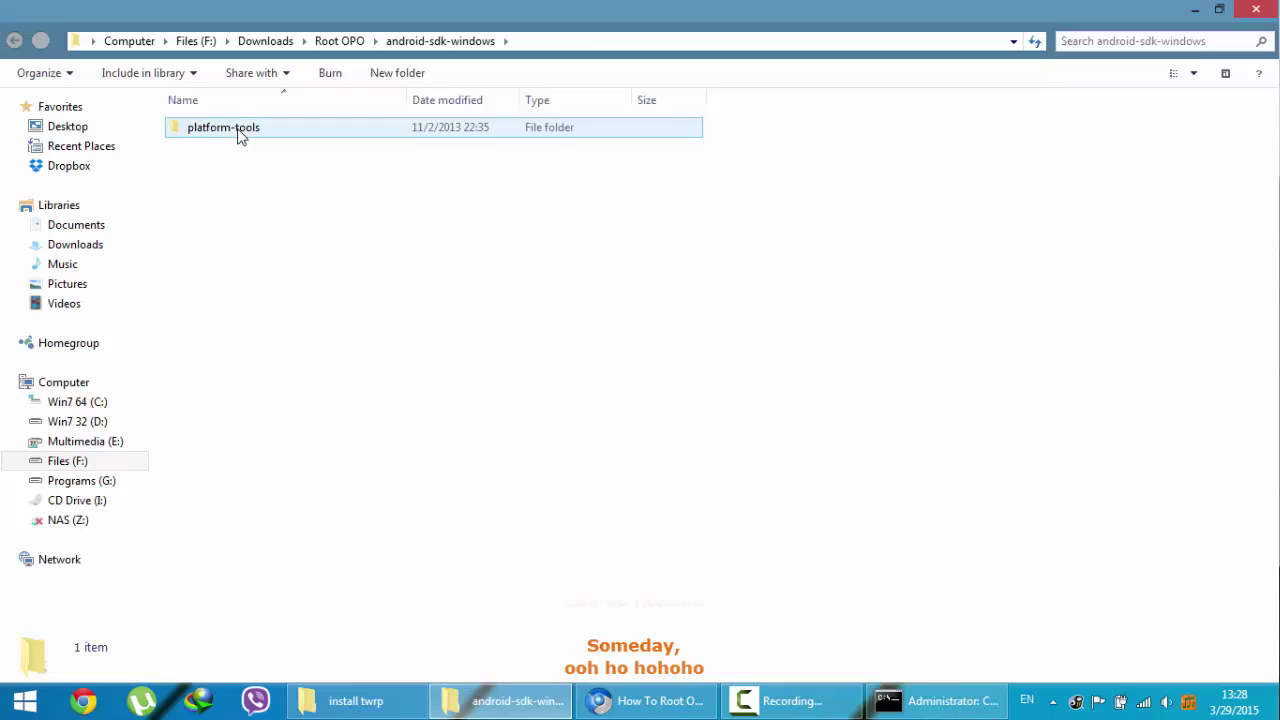
double_click(240, 136)
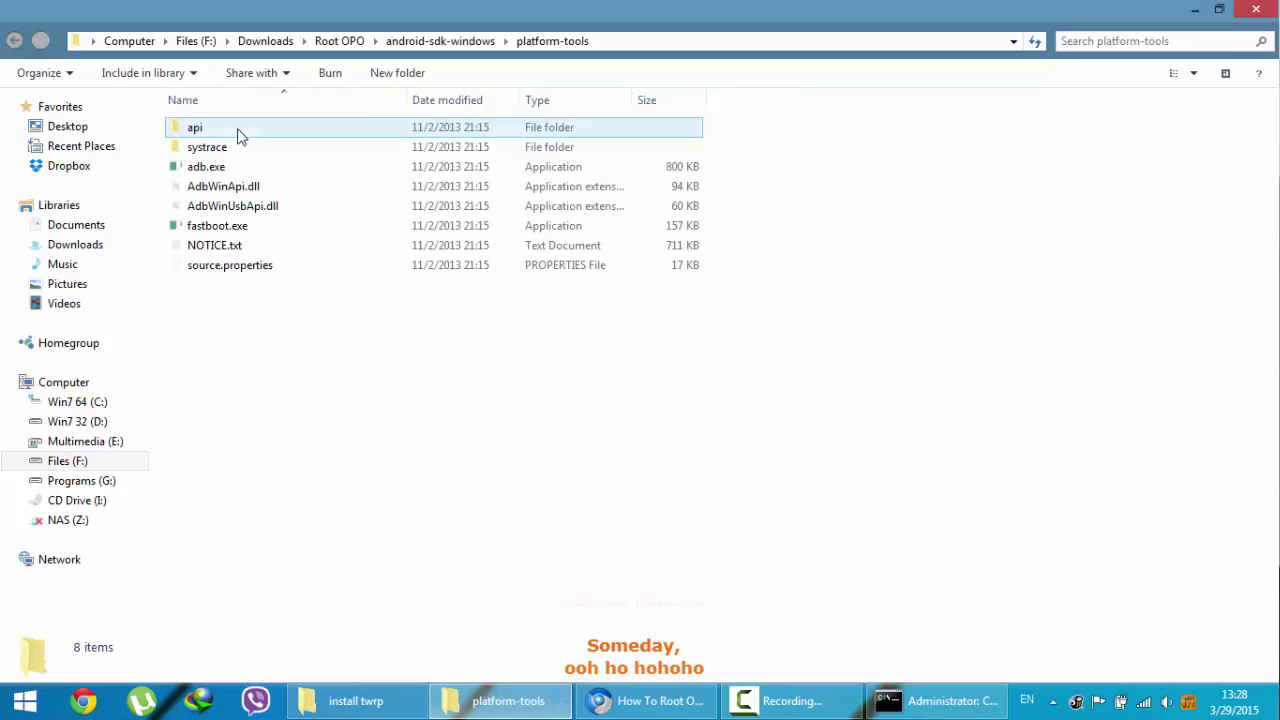
right_click(288, 319)
left_click(372, 447)
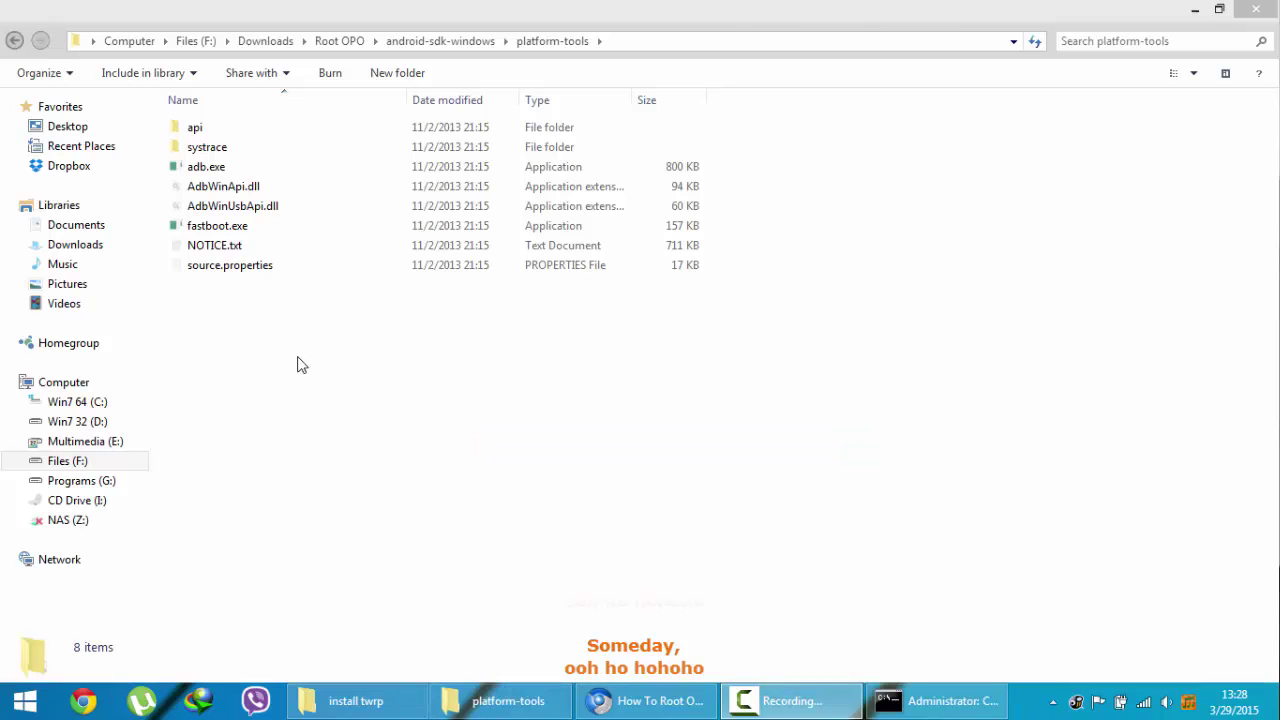
Rename openrecovery-twrp-2.8.5.1-bacon.img in the platform-tools folder as recovery.img
left_click(270, 268)
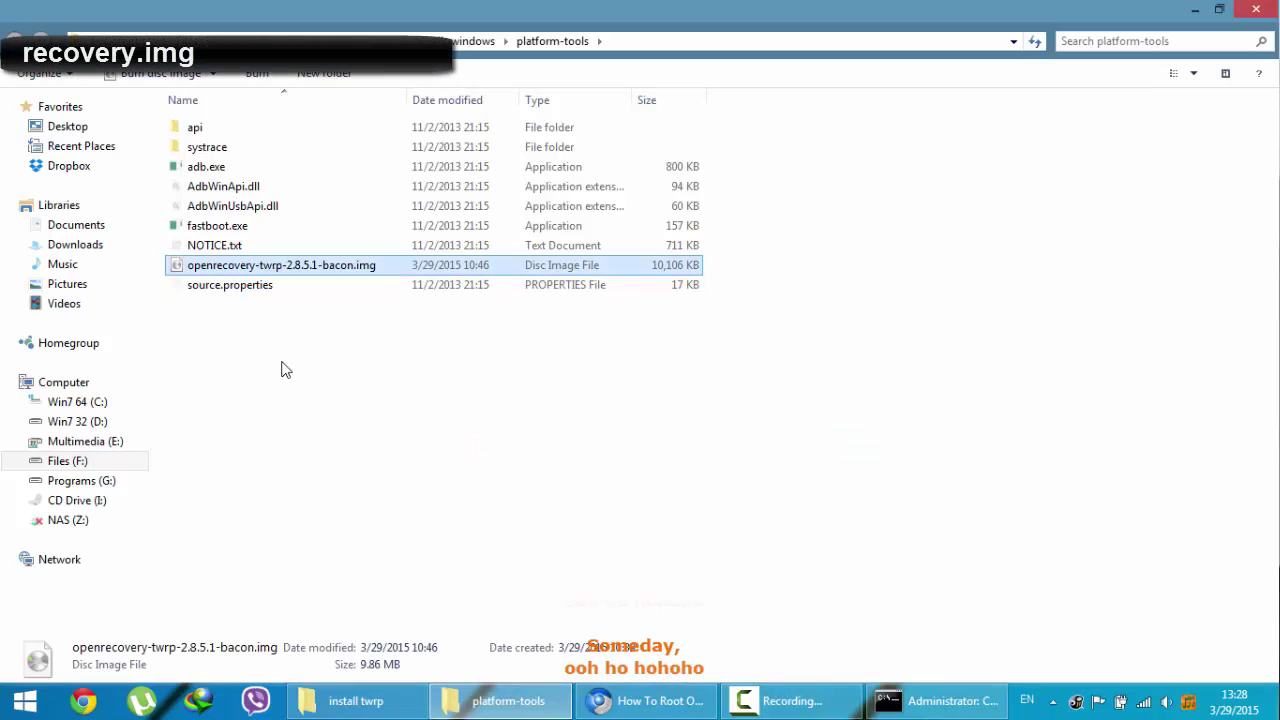
key("F2")
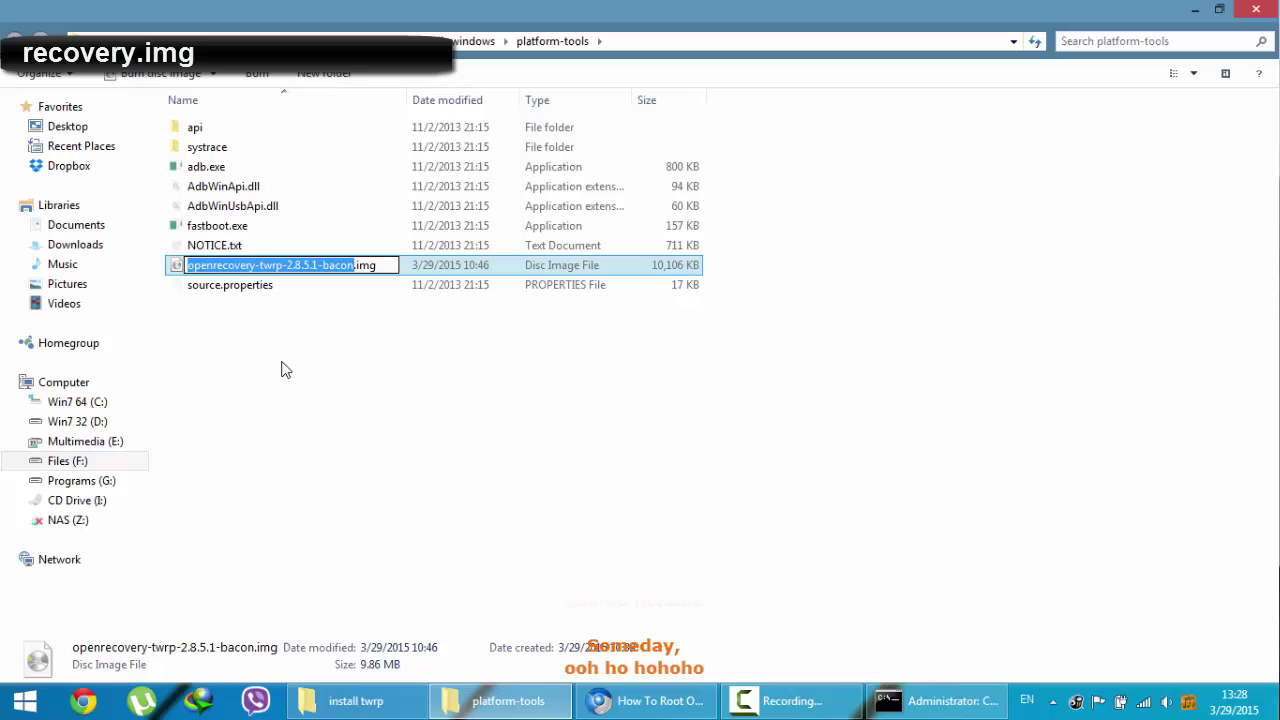
type("re")
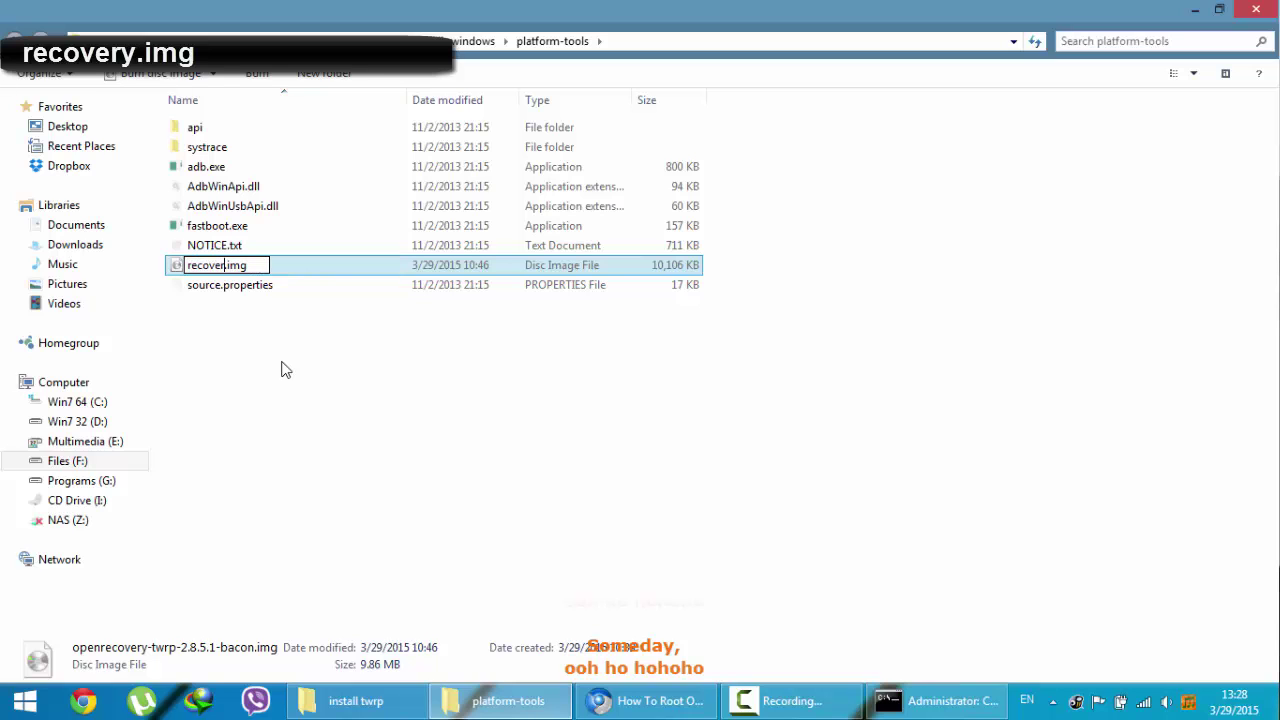
type("covery")
key("Return")
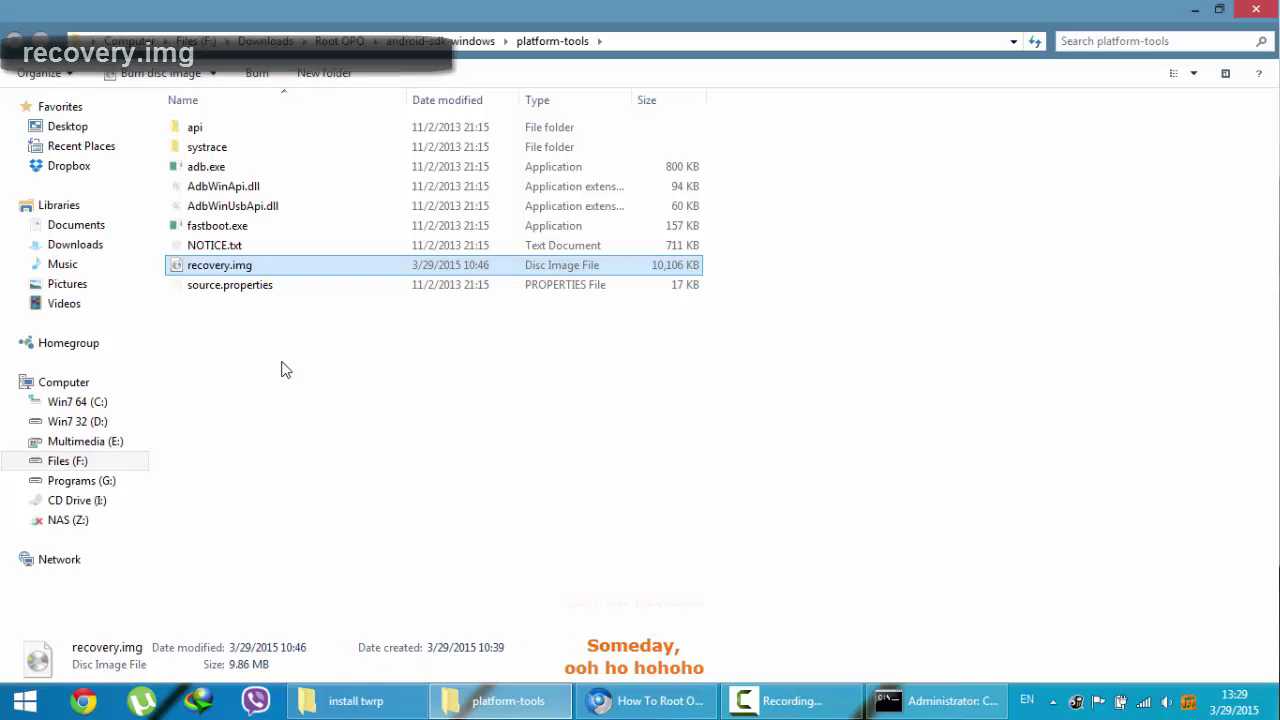
left_click(283, 366)
left_click(278, 268)
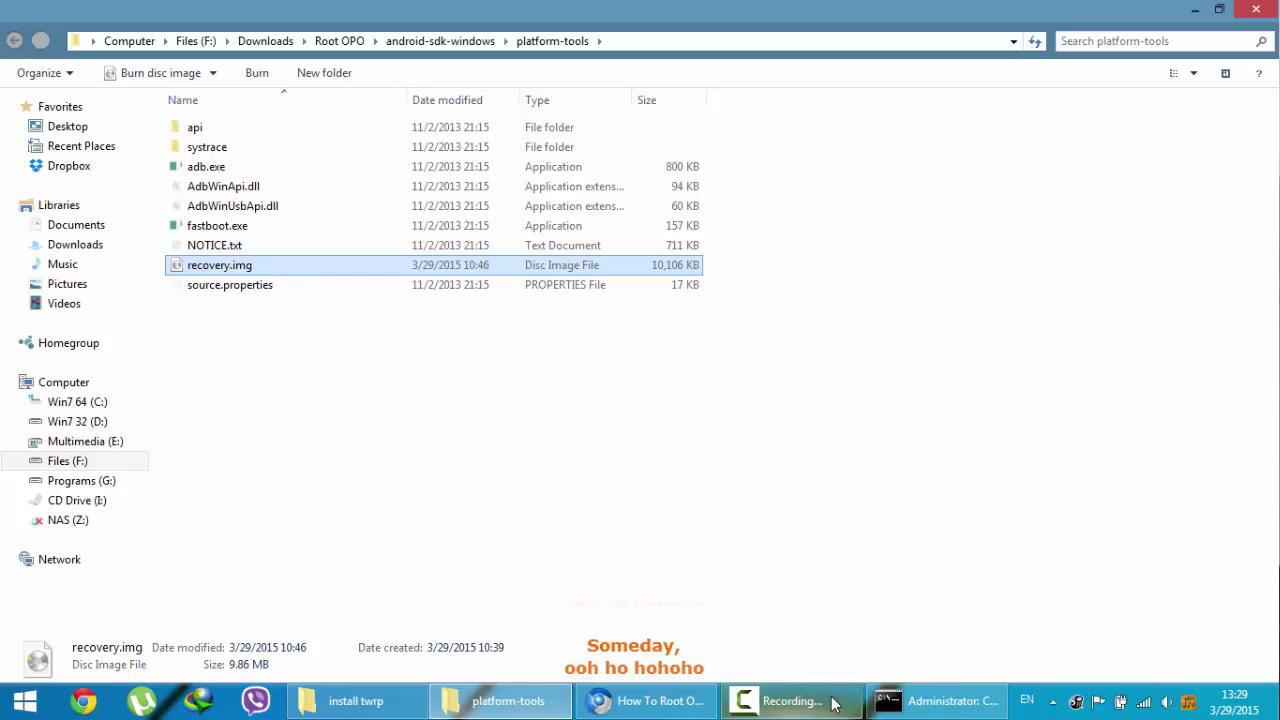
Return to the command window and list the connected devices again with "fastboot devices"
left_click(938, 700)
left_click_drag(464, 245, 587, 172)
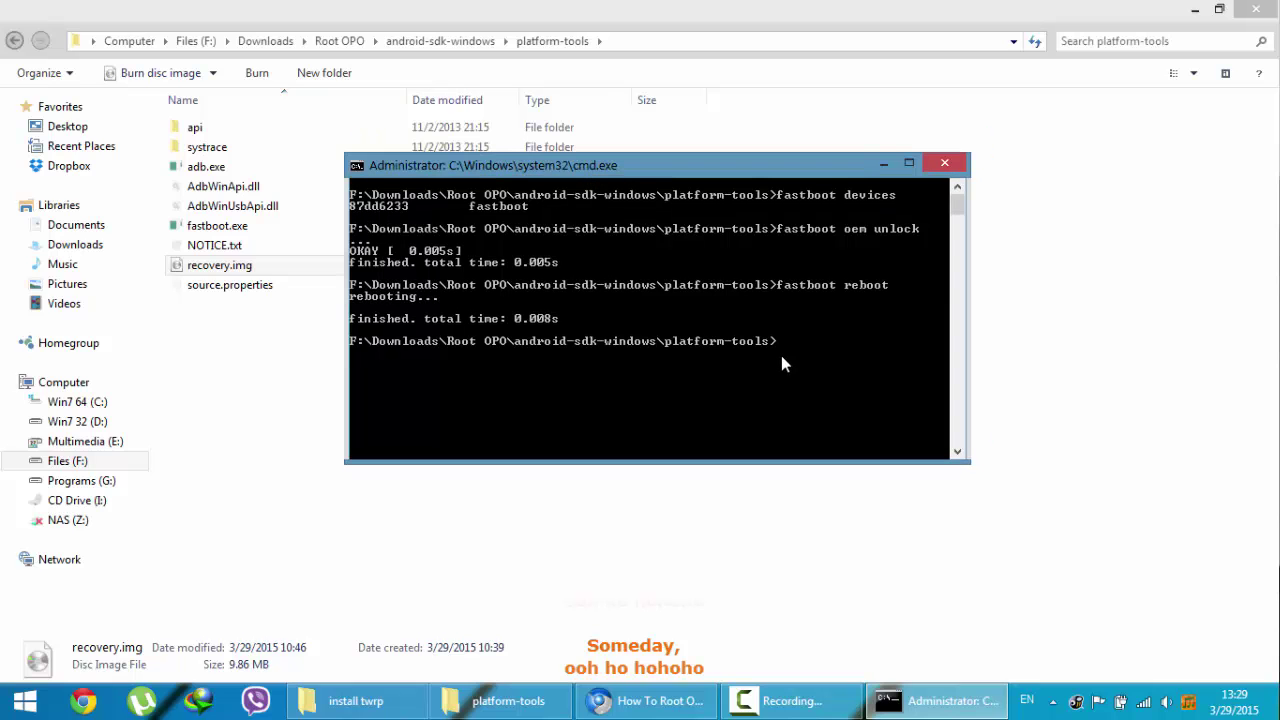
key("Up")
key("Up")
key("Up")
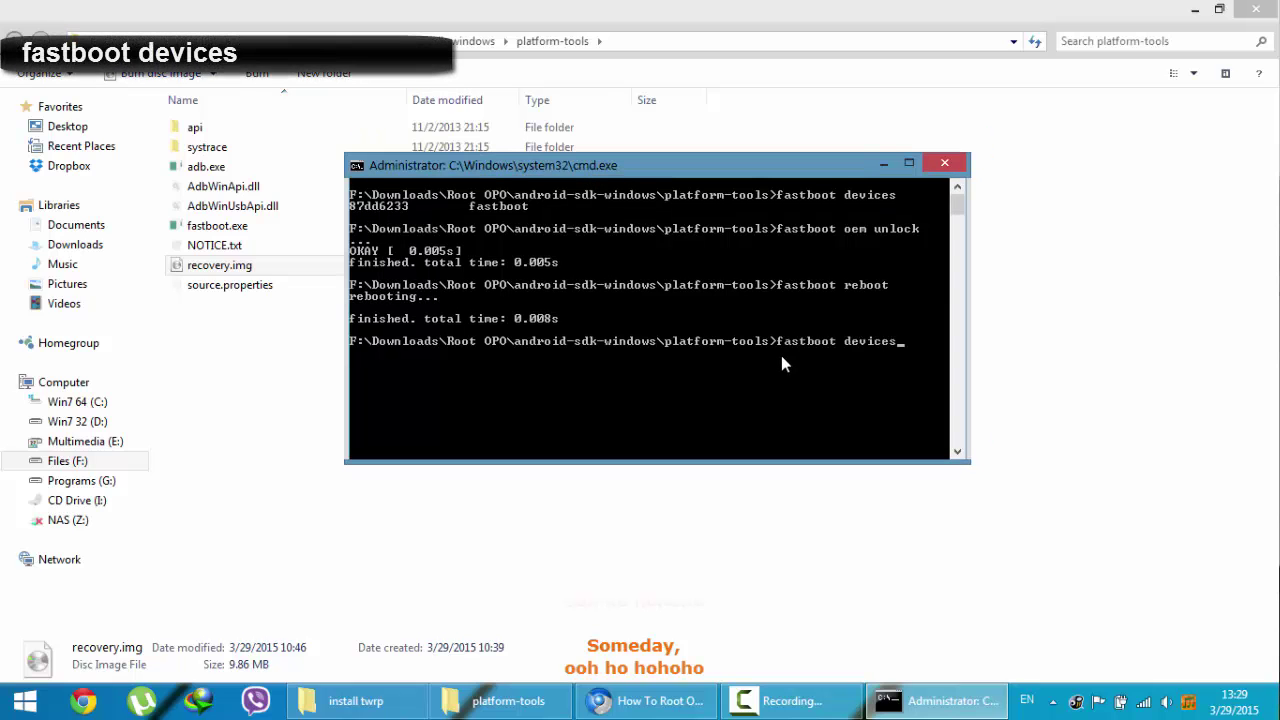
key("Return")
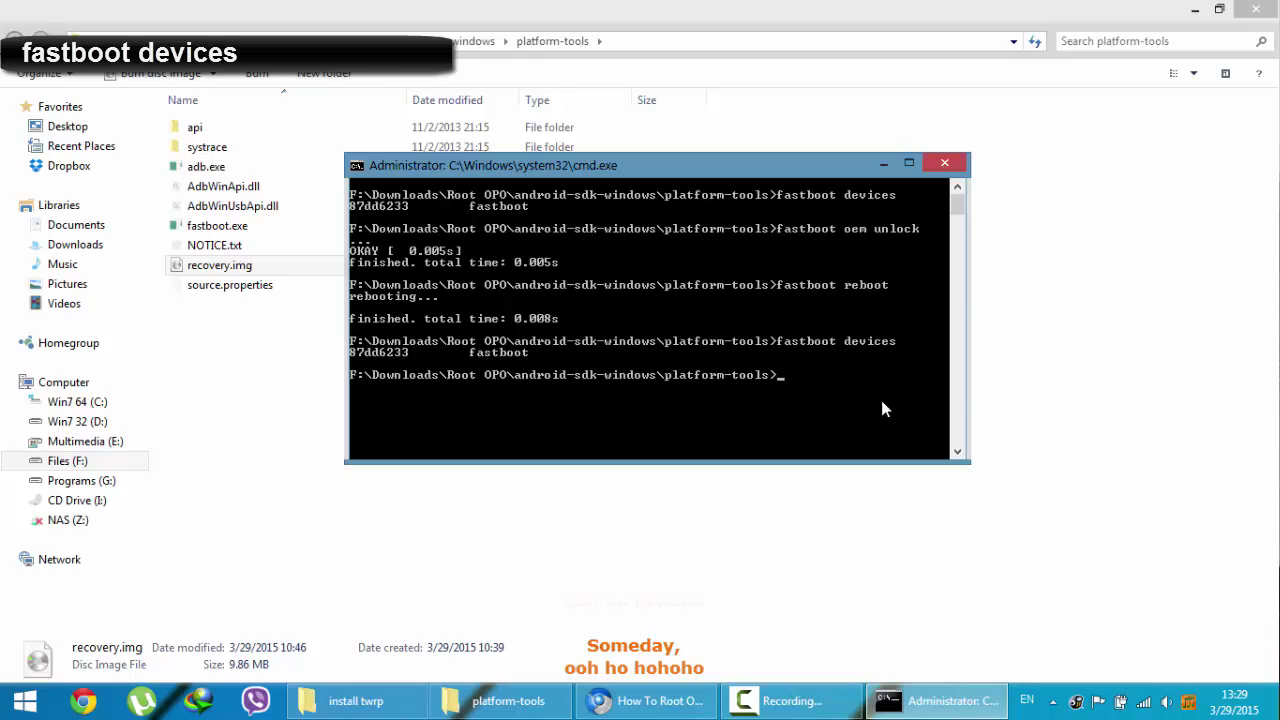
Flash the TWRP image to the phone by running "fastboot flash recovery recovery.img"
type("fas")
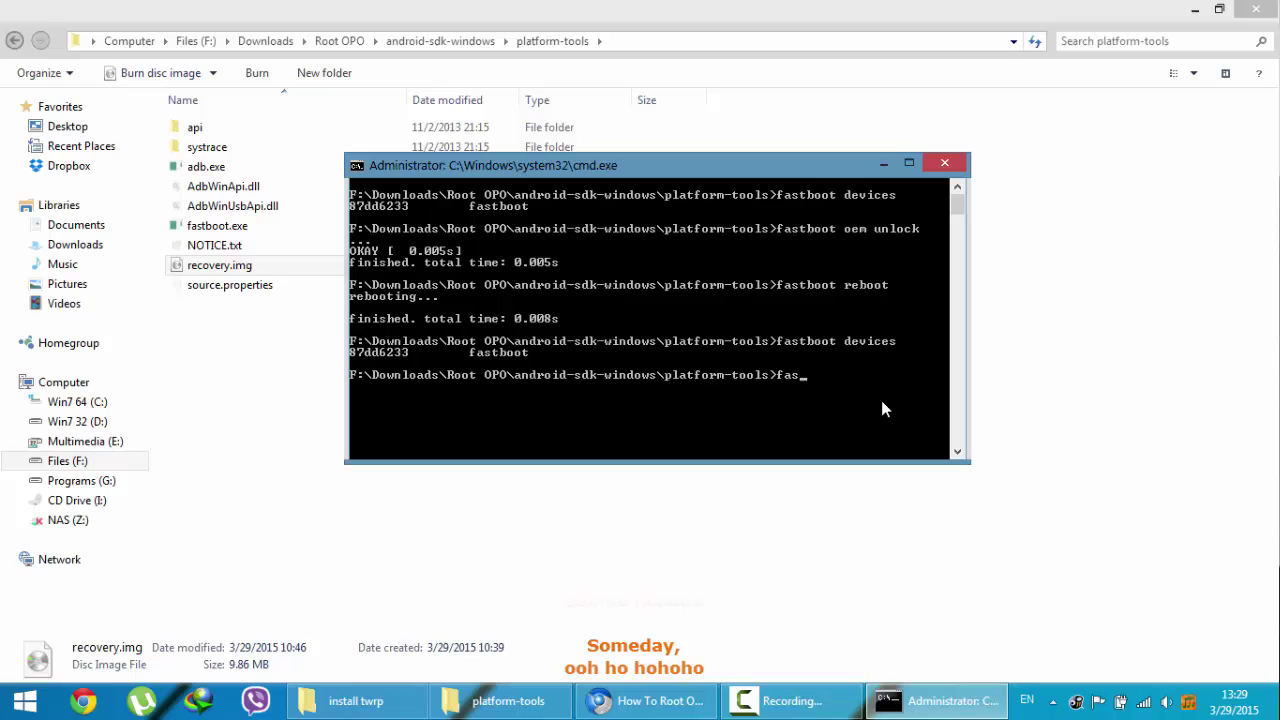
type("tboot flas")
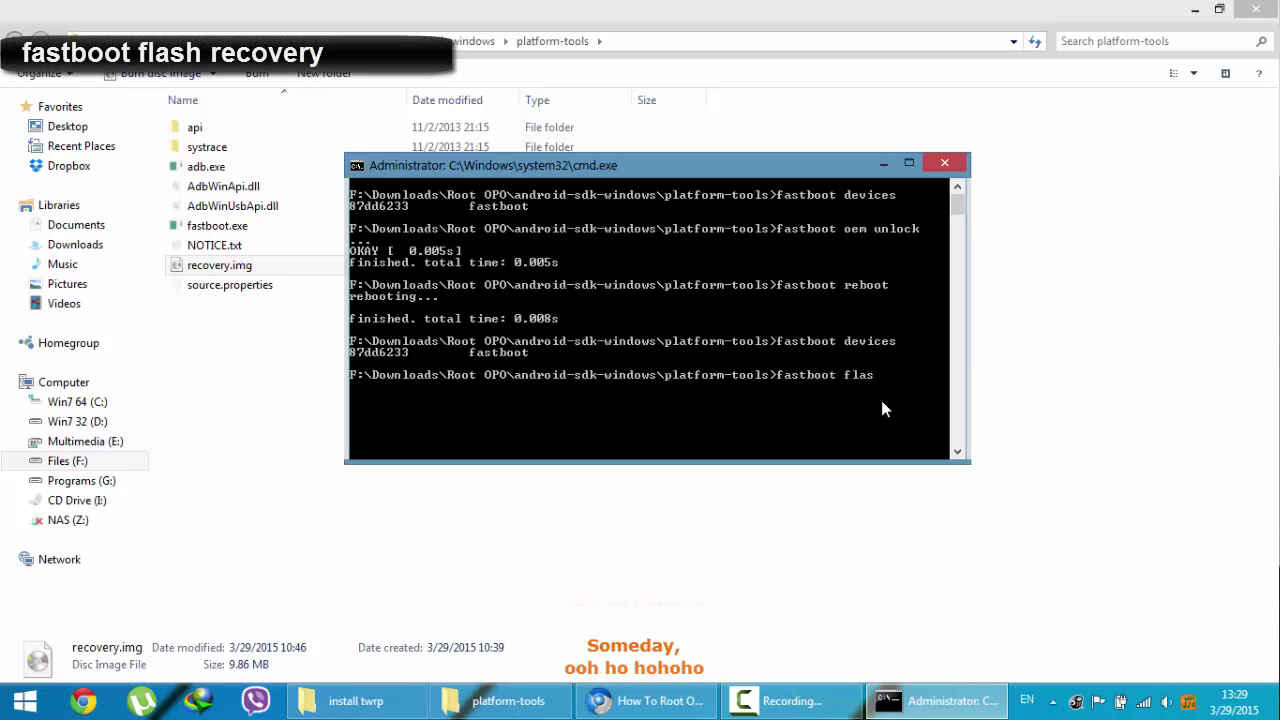
type("h recovery recovery.img")
key("Return")
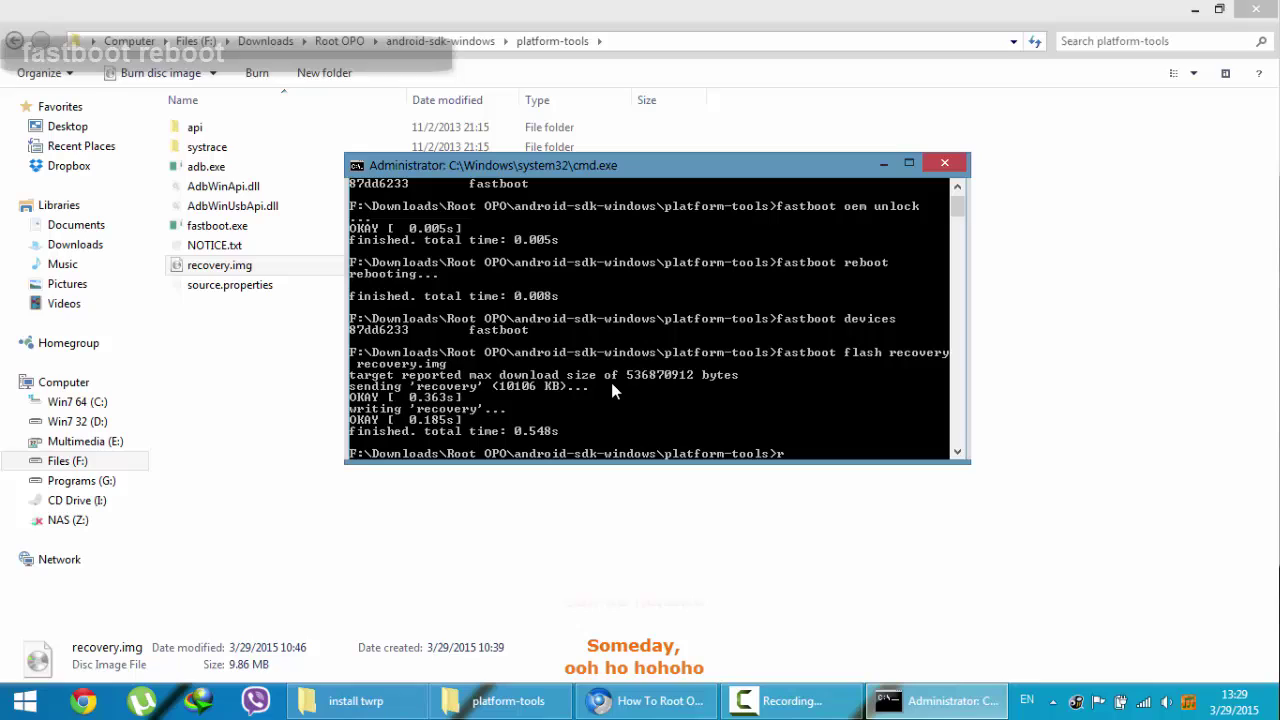
Restart the phone with "fastboot reboot" and close the command window
type("fastboot re")
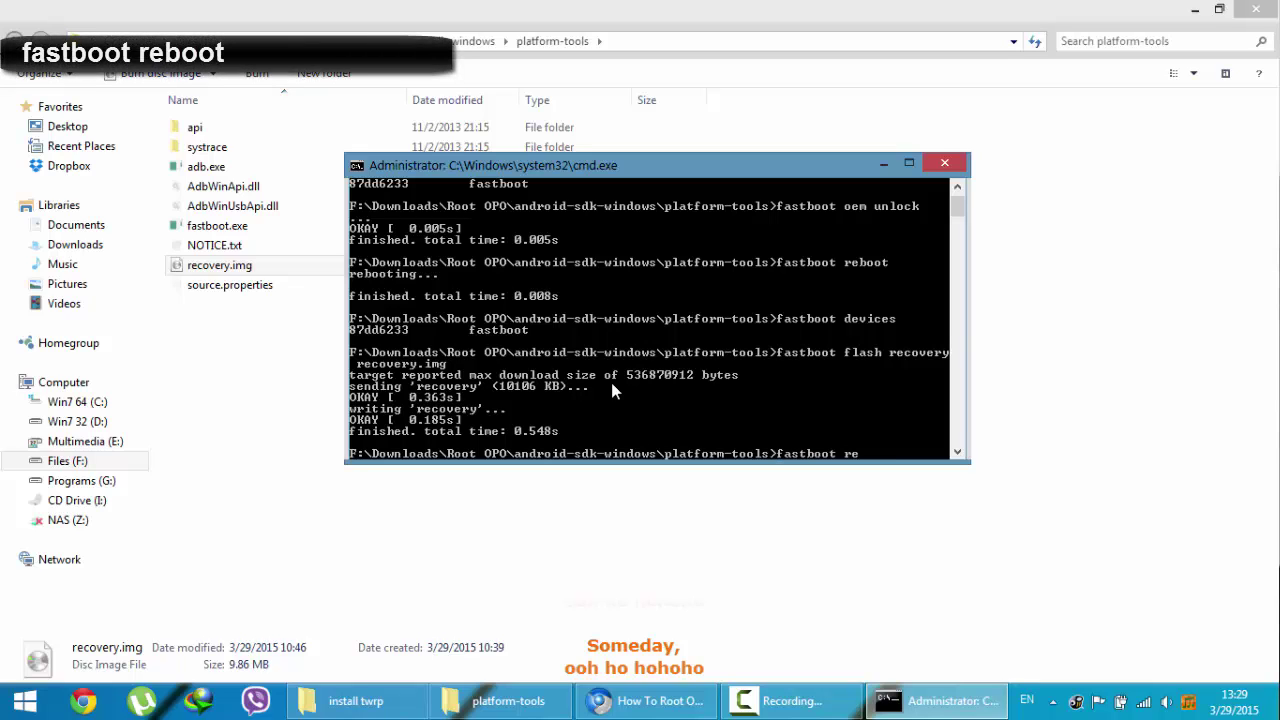
type("boot")
key("Return")
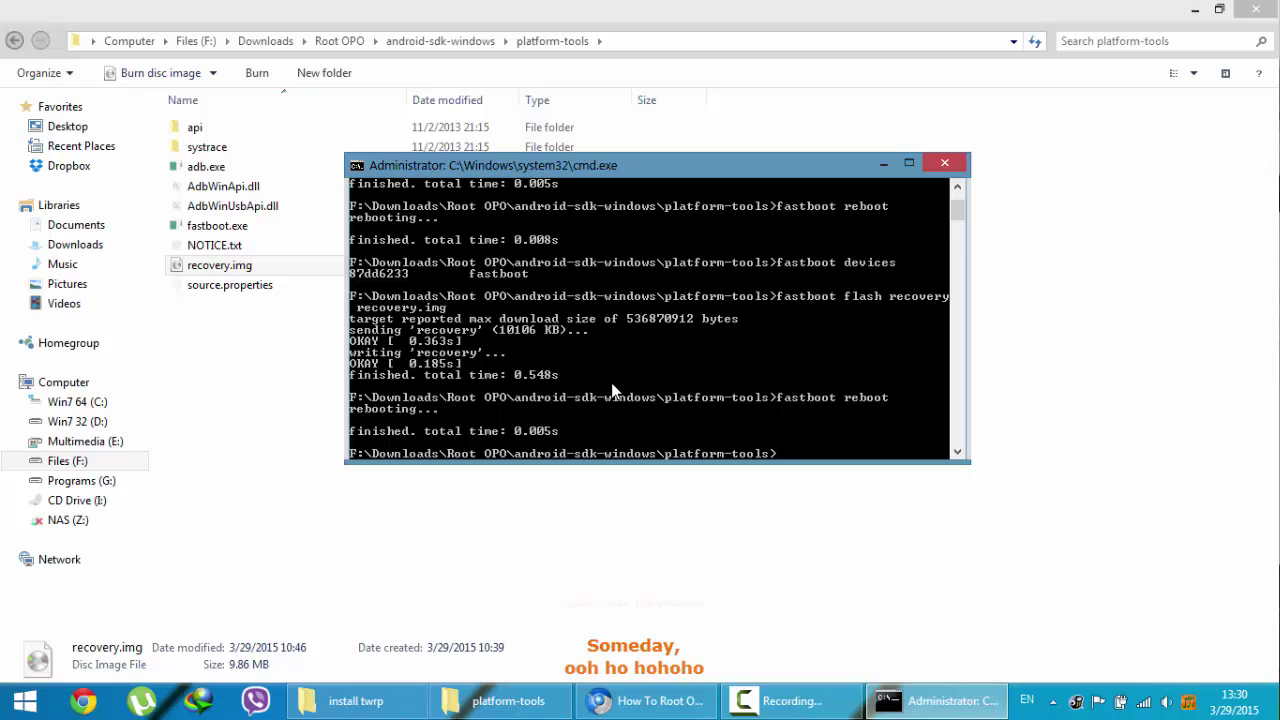
left_click(947, 164)
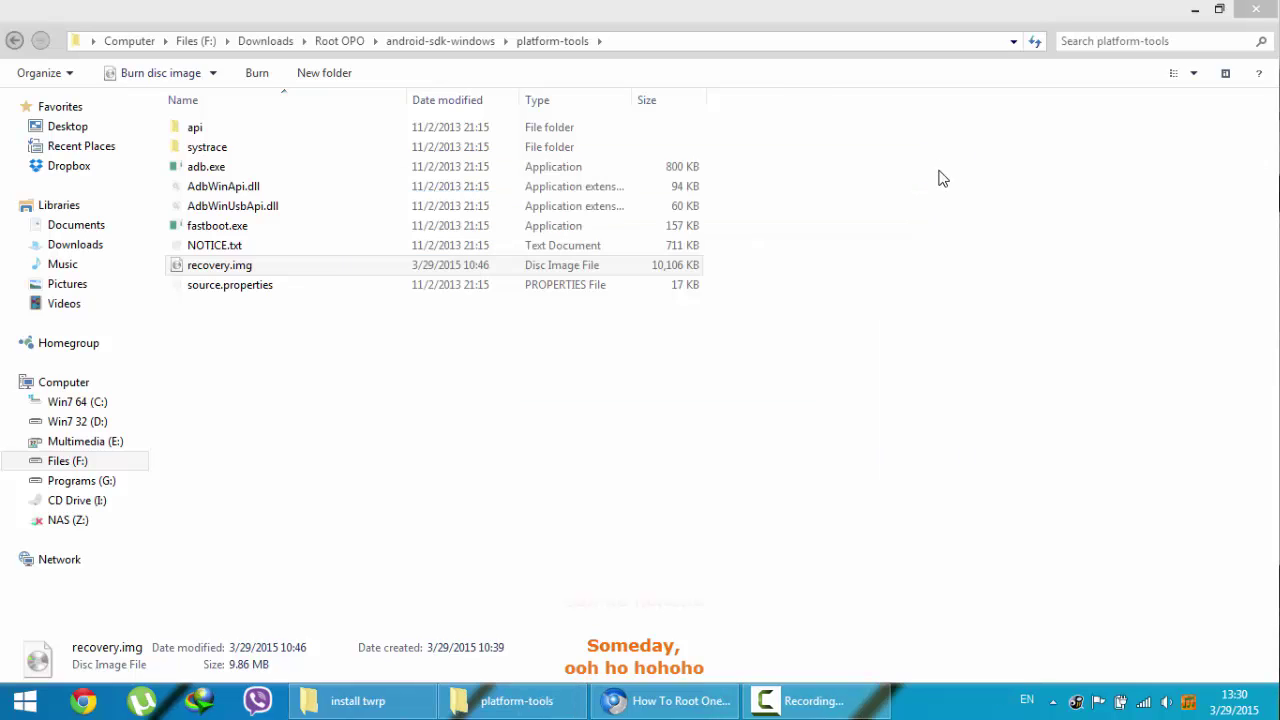
left_click(468, 479)
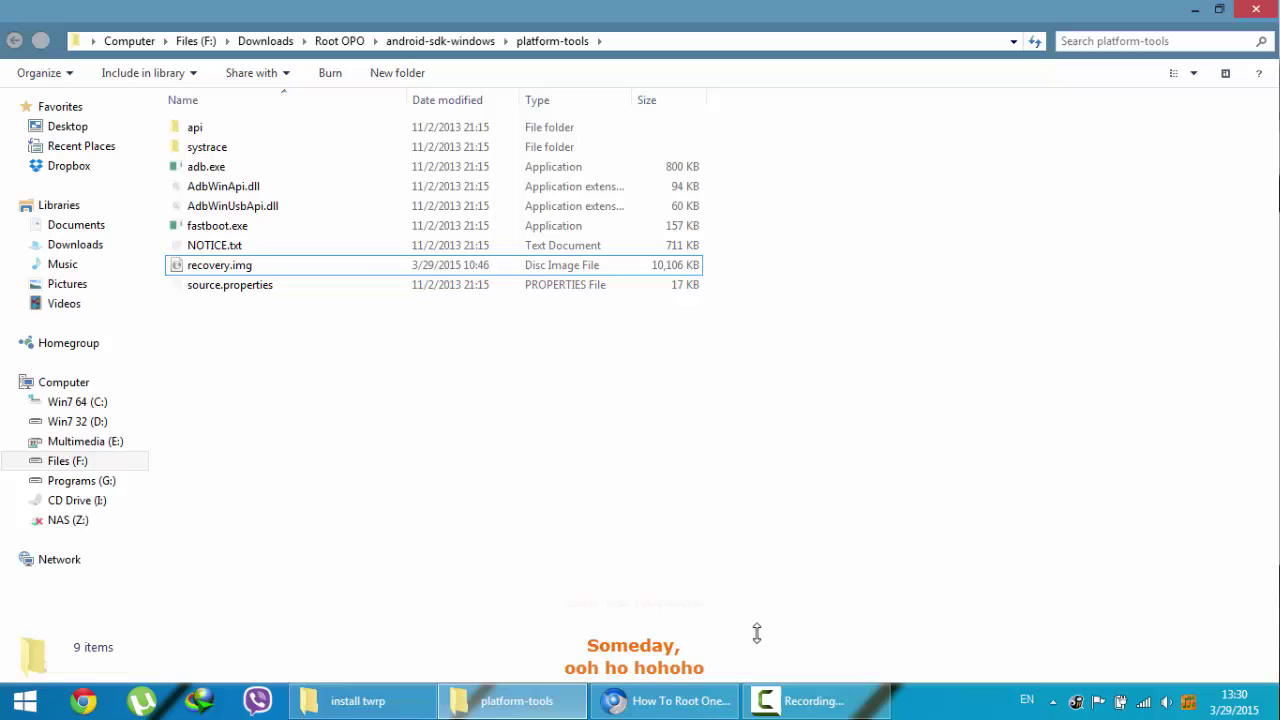
Go back to the Root OPO folder, locate UPDATE-SuperSU-v2.46.zip and refresh the folder view
left_click(340, 41)
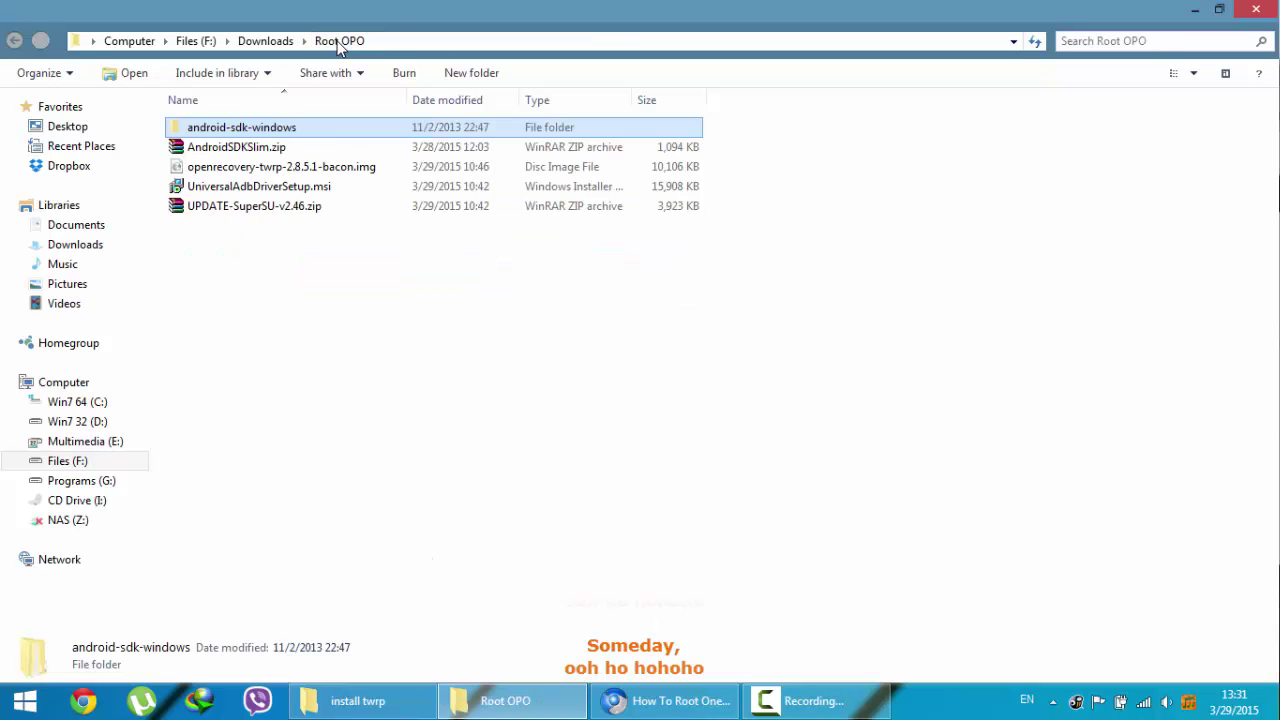
left_click_drag(250, 275, 325, 122)
left_click(280, 272)
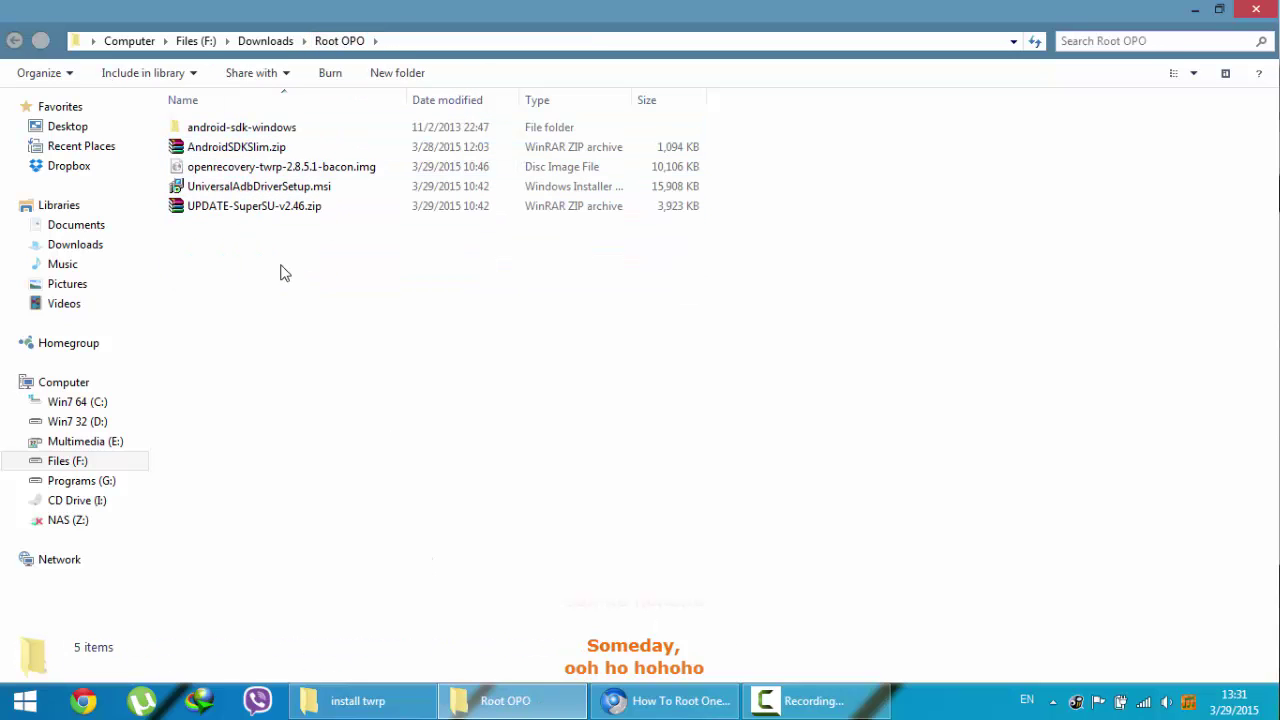
left_click(224, 212)
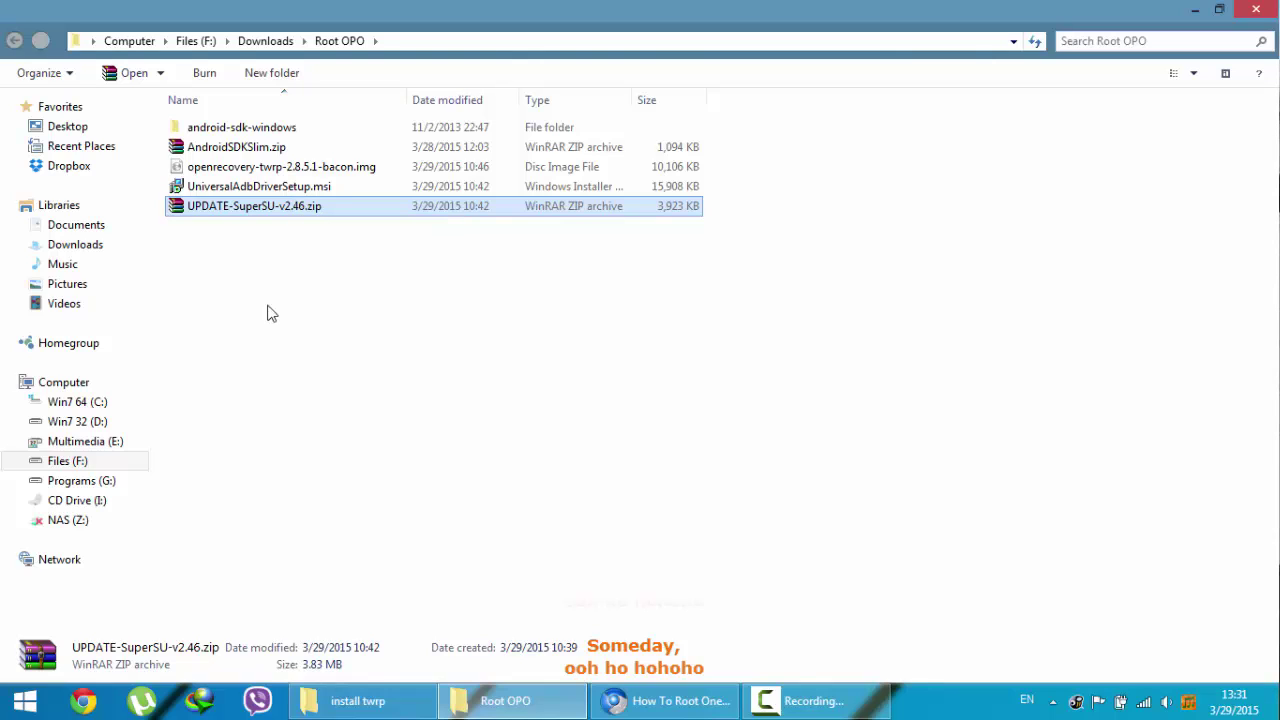
left_click(389, 344)
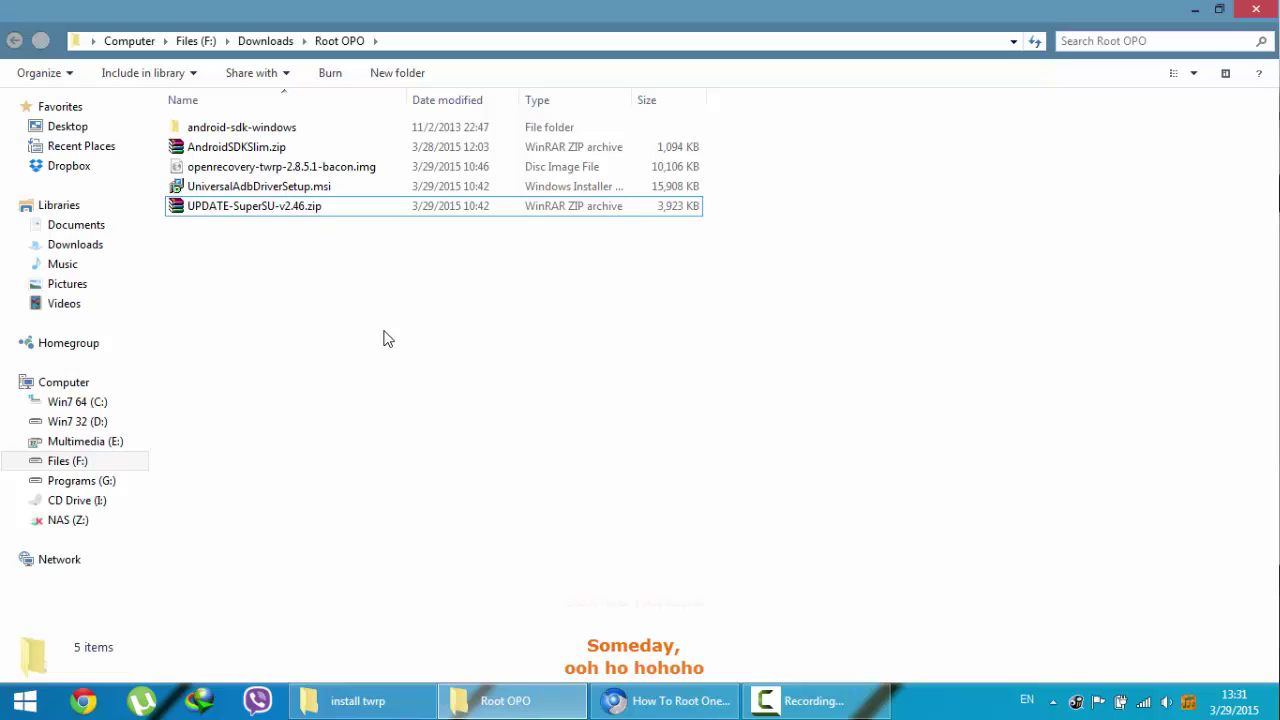
right_click(394, 345)
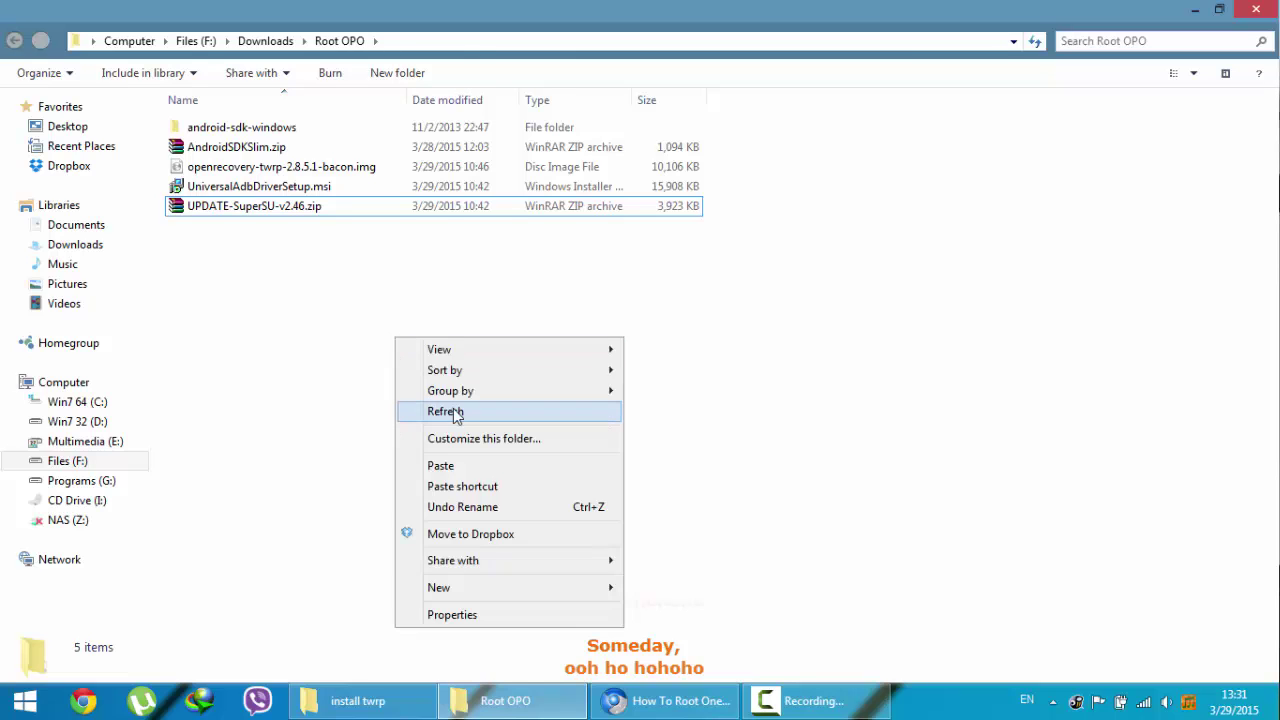
left_click(447, 411)
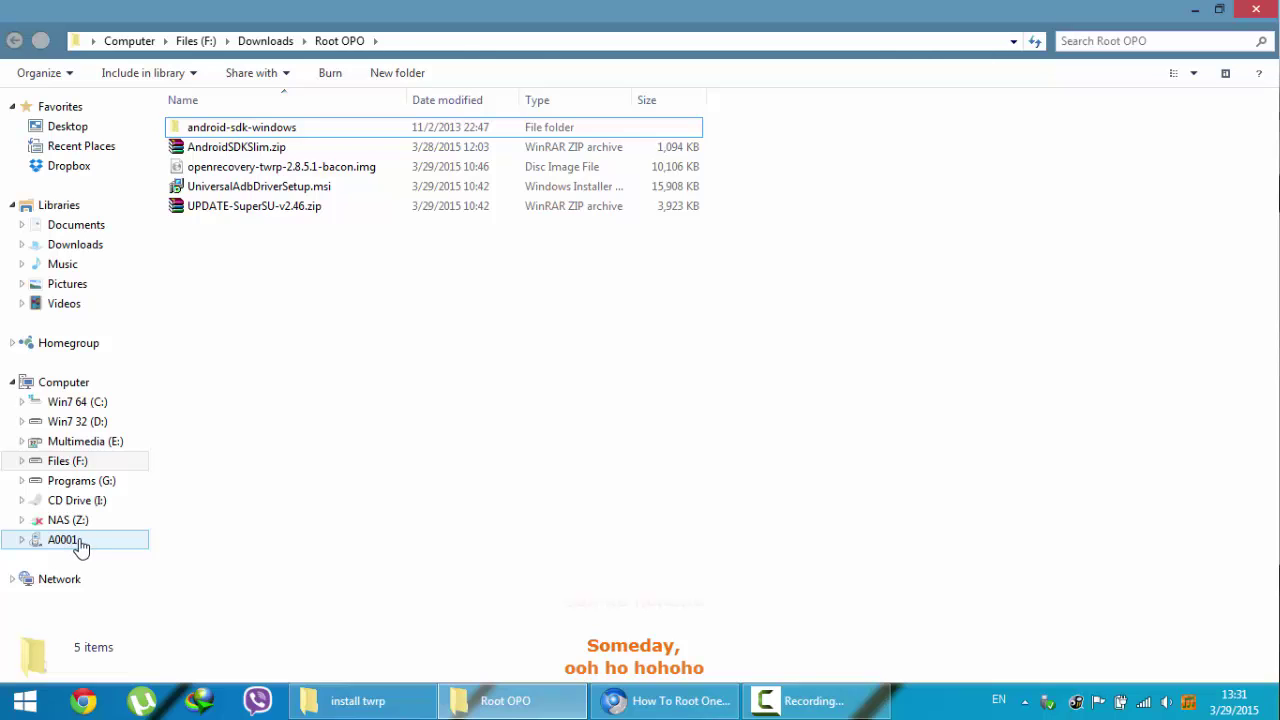
Copy UPDATE-SuperSU-v2.46.zip and open the internal storage of the connected phone A0001
left_click(279, 207)
right_click(279, 204)
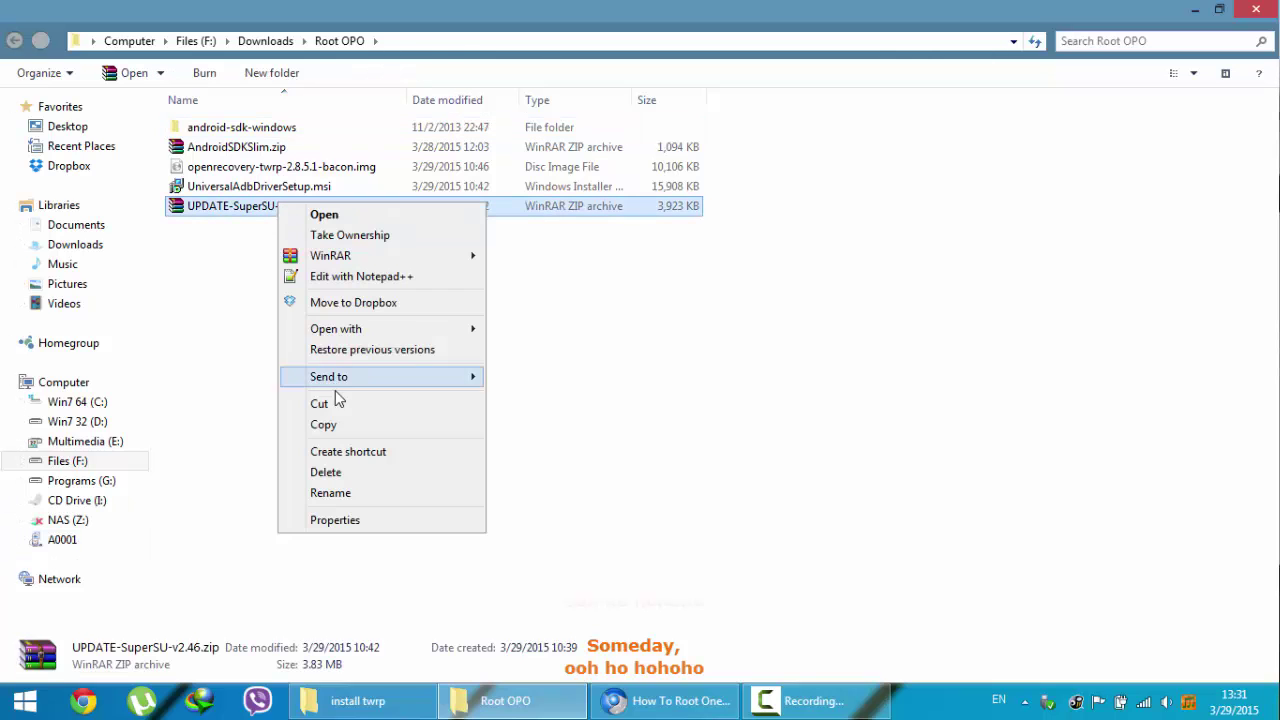
left_click(342, 425)
left_click(62, 540)
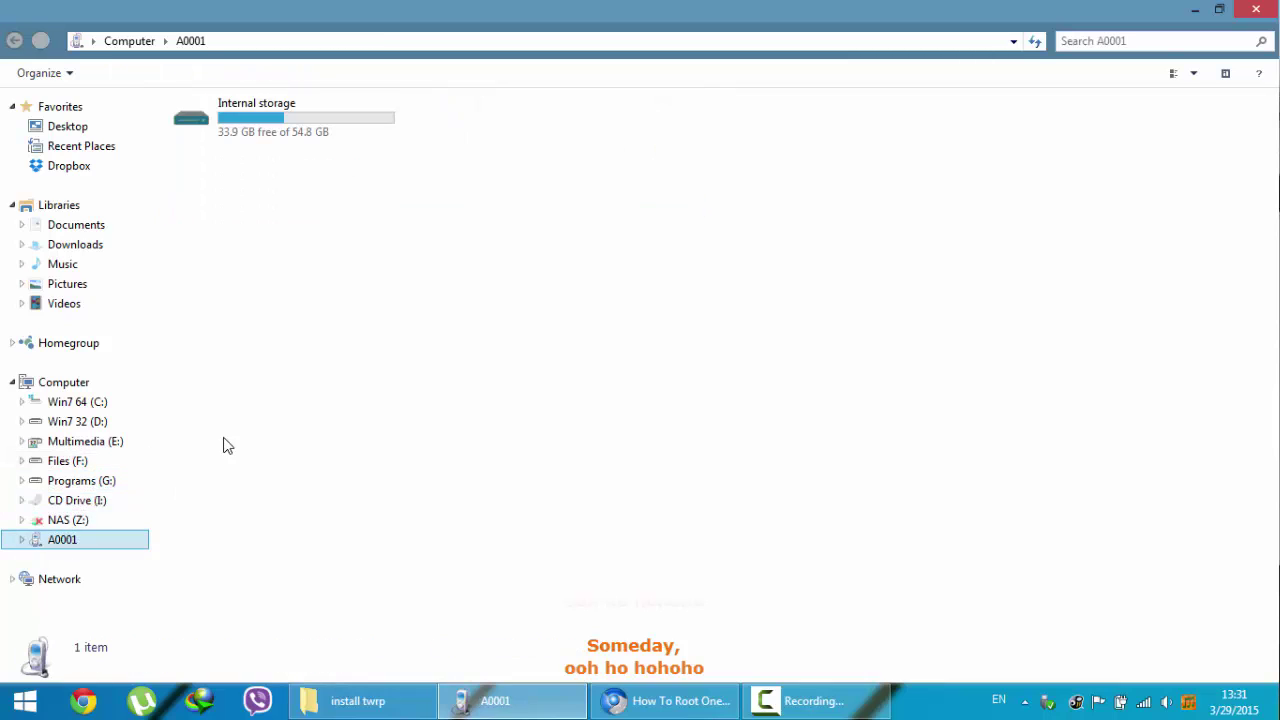
double_click(297, 115)
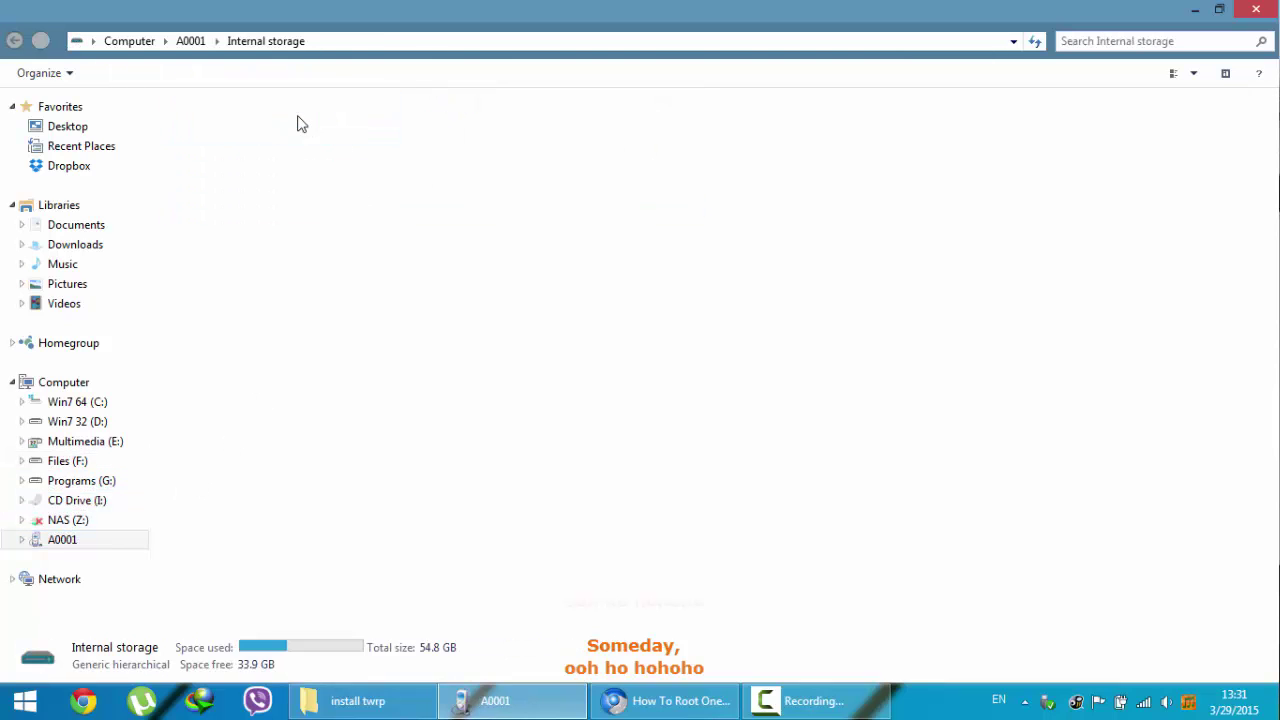
Delete the existing UPDATE-SuperSU-v2.46.zip from the phone's internal storage
scroll(720, 421, "down", 1)
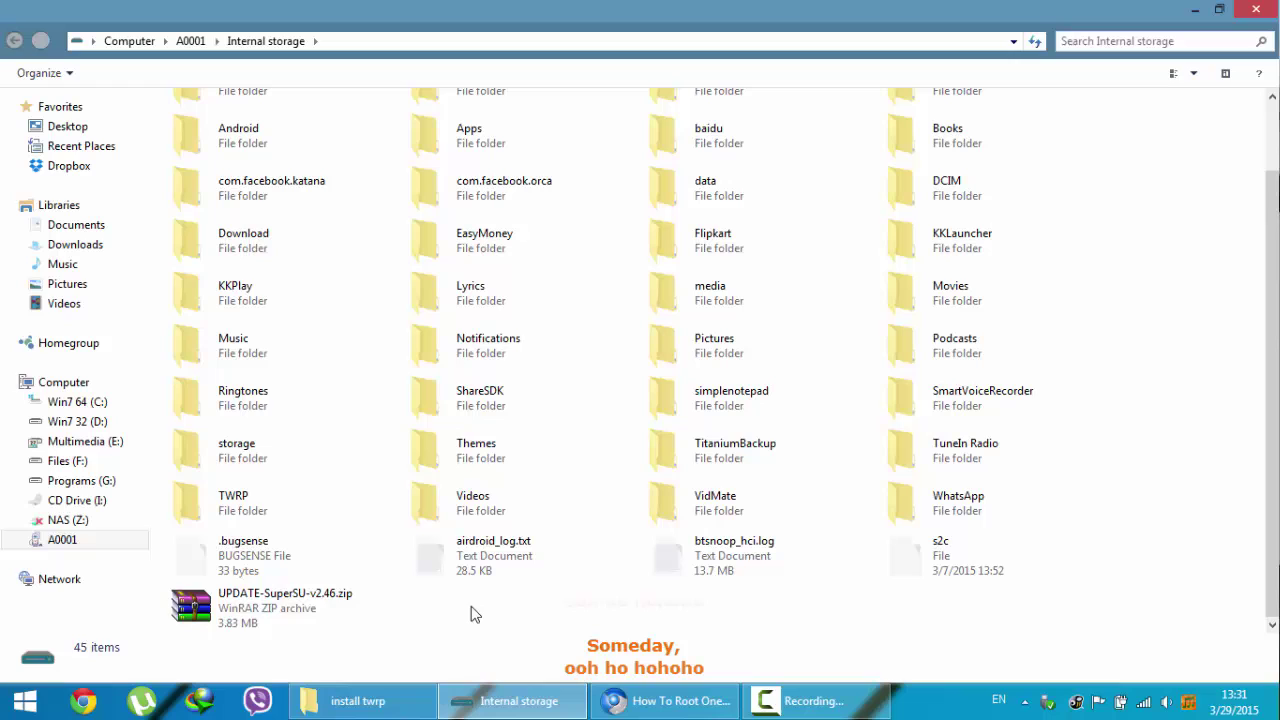
left_click(335, 612)
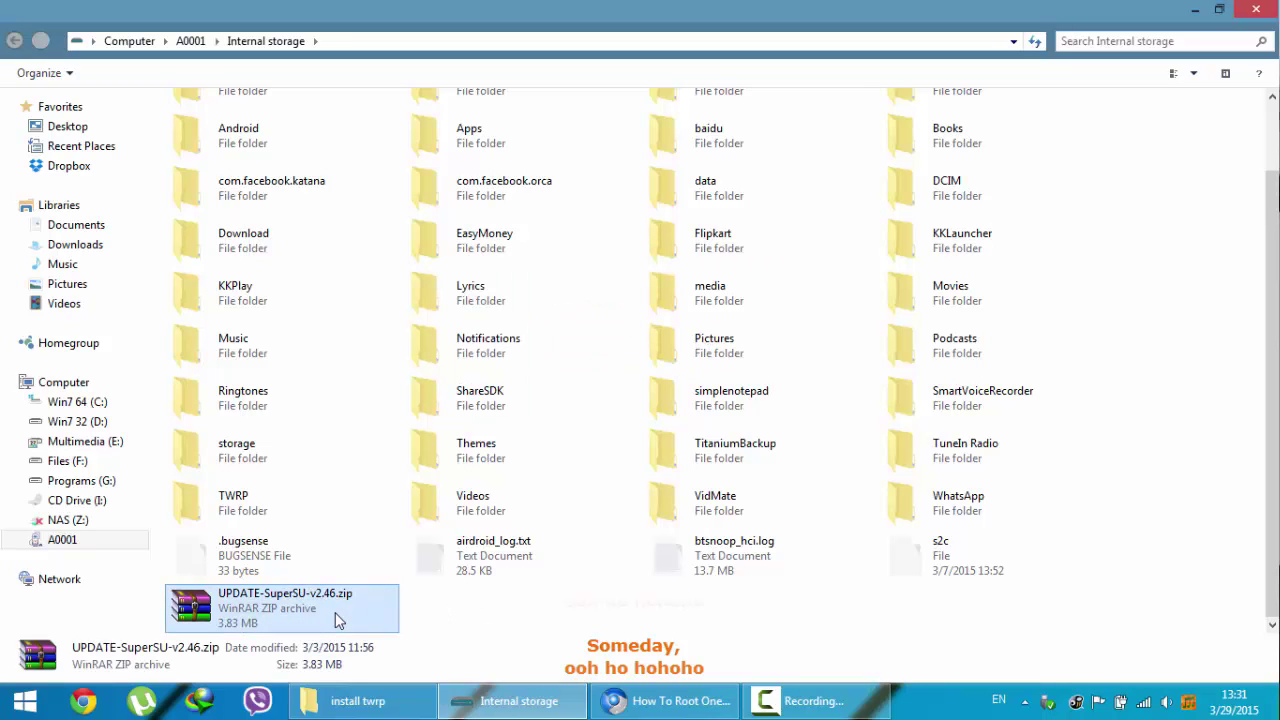
key("Delete")
Paste the copied UPDATE-SuperSU-v2.46.zip into the root of the phone's internal storage and close the folder window
right_click(1210, 395)
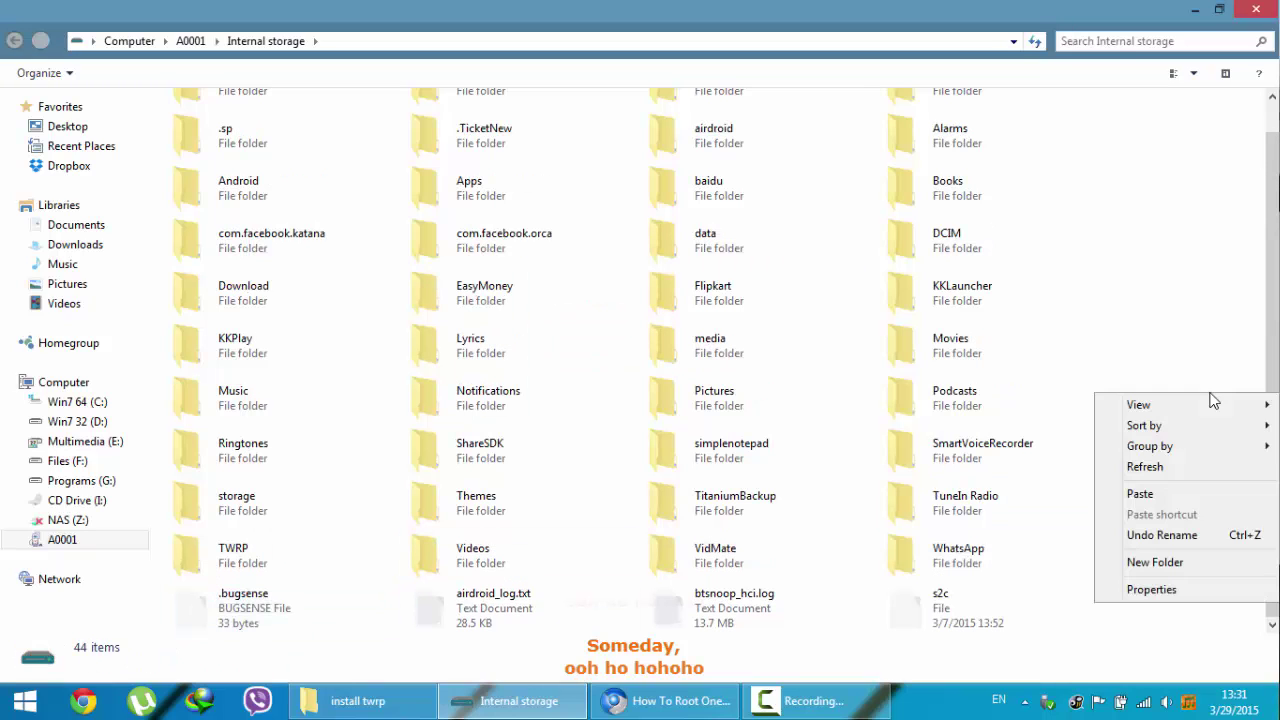
left_click(1172, 494)
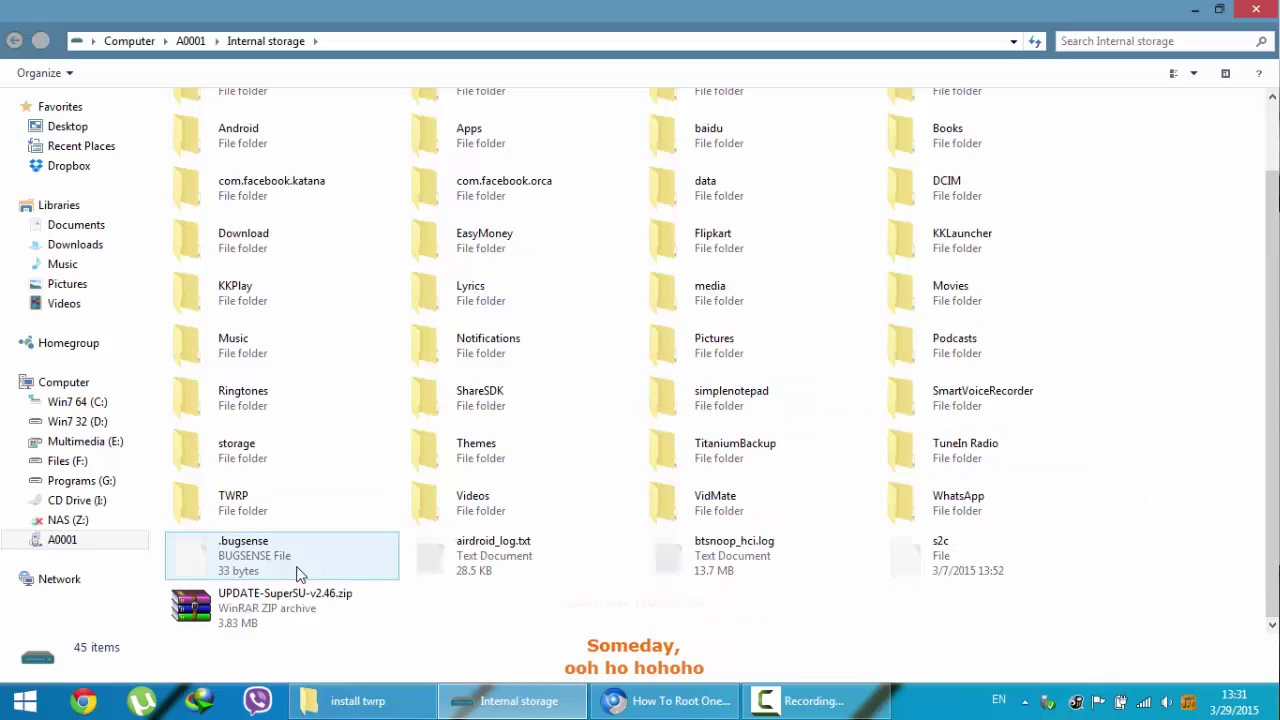
left_click(260, 606)
left_click(413, 606)
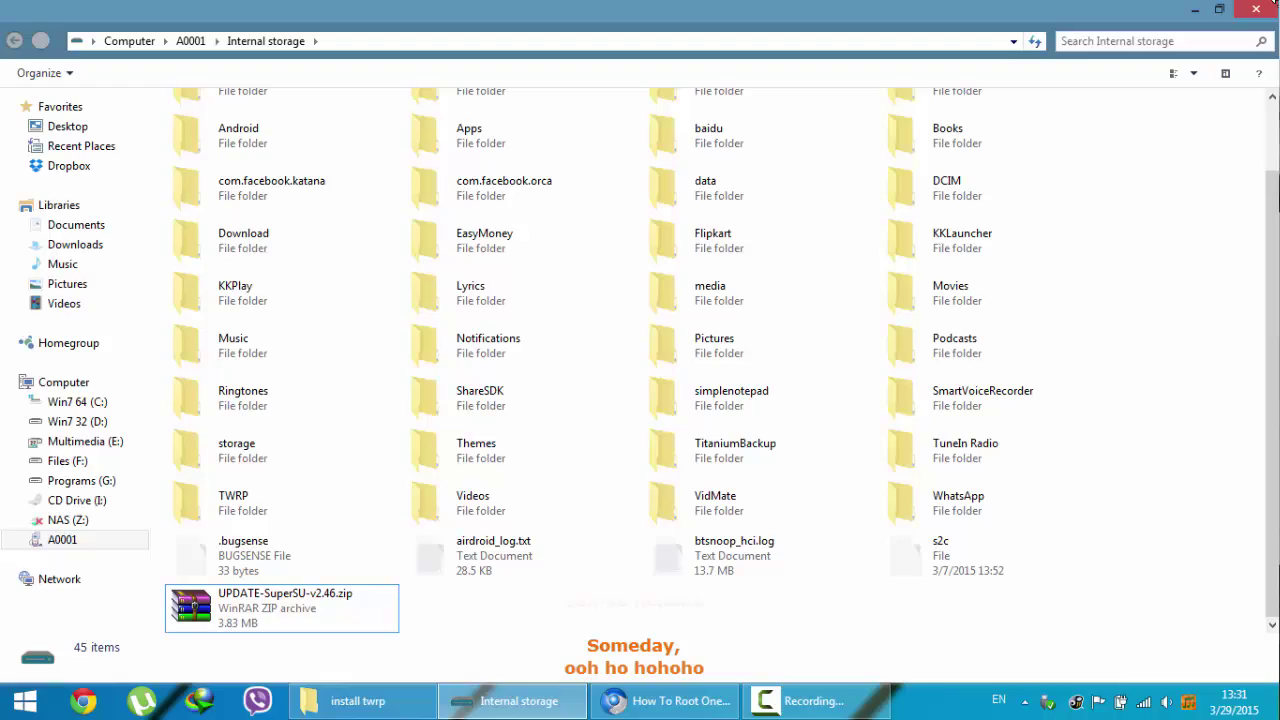
left_click(1256, 10)
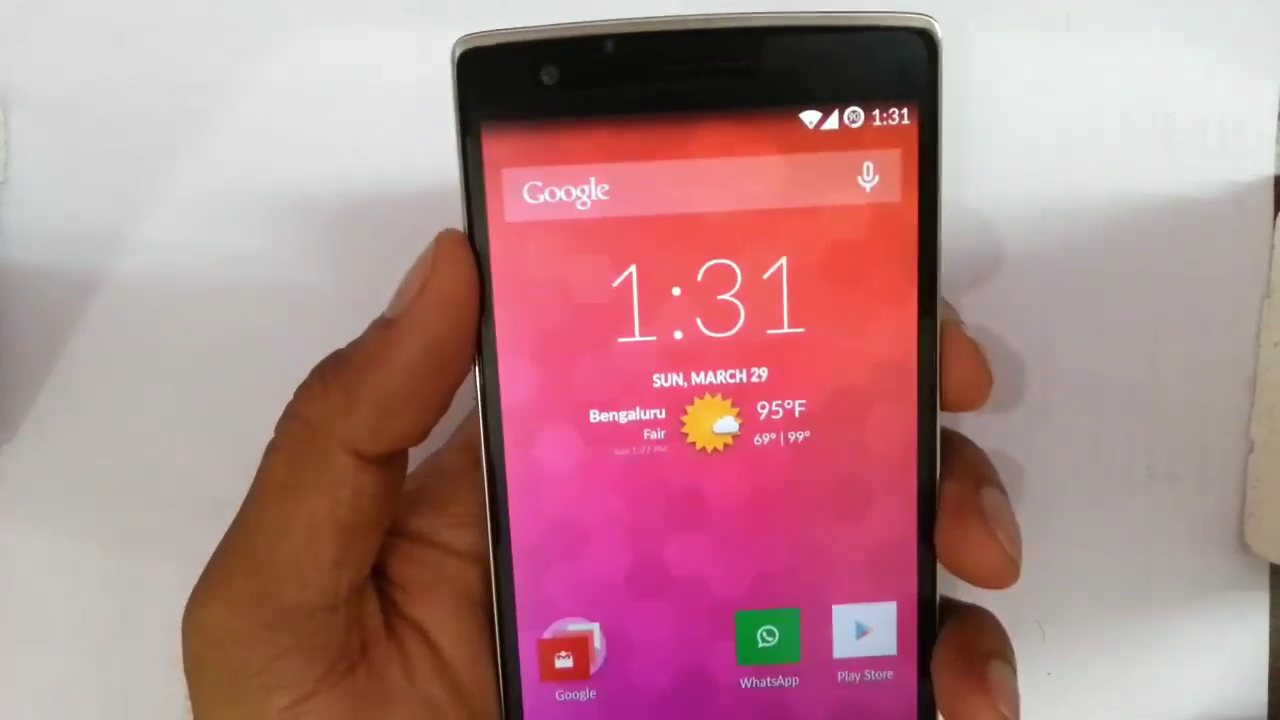
key("XF86PowerOff")
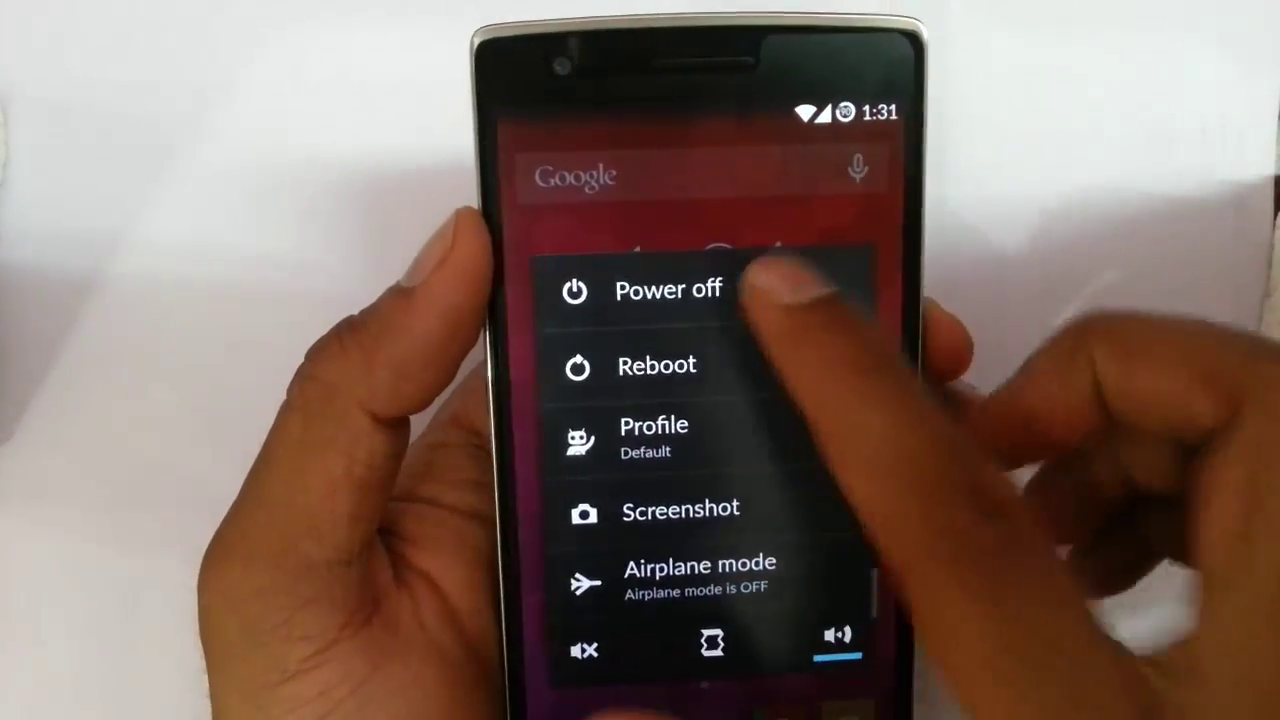
left_click(765, 288)
left_click(814, 531)
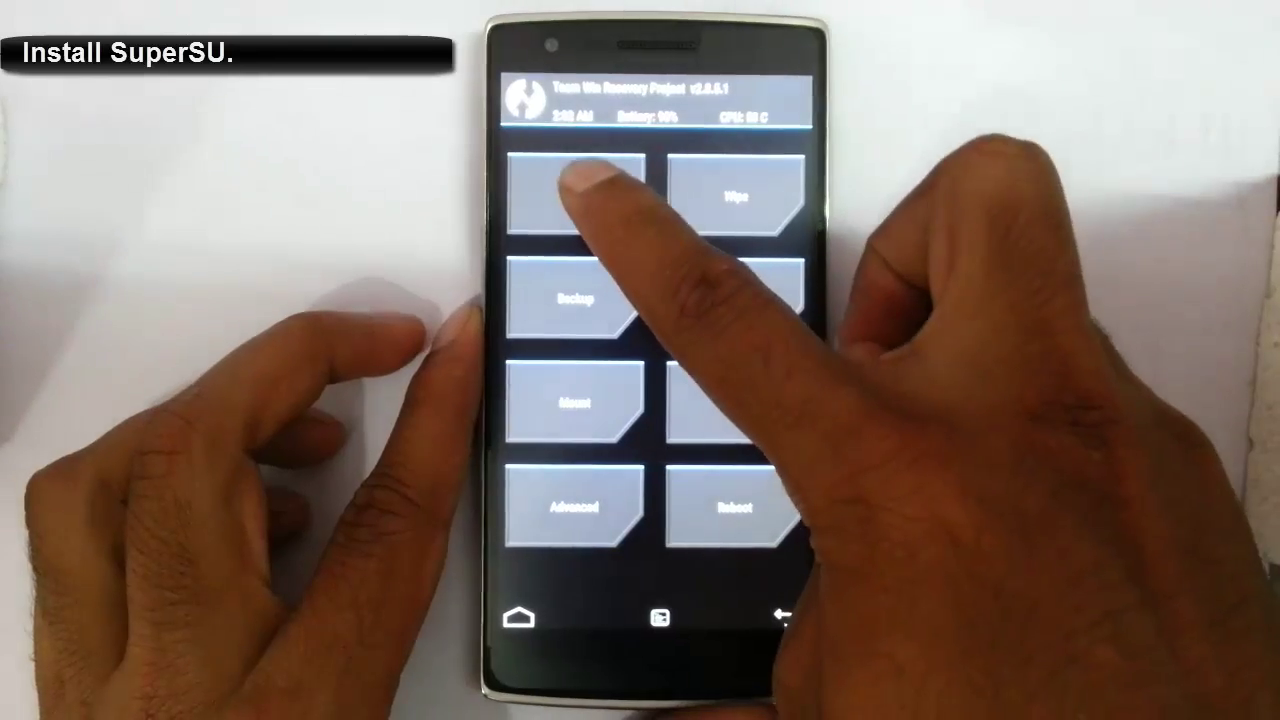
left_click(571, 190)
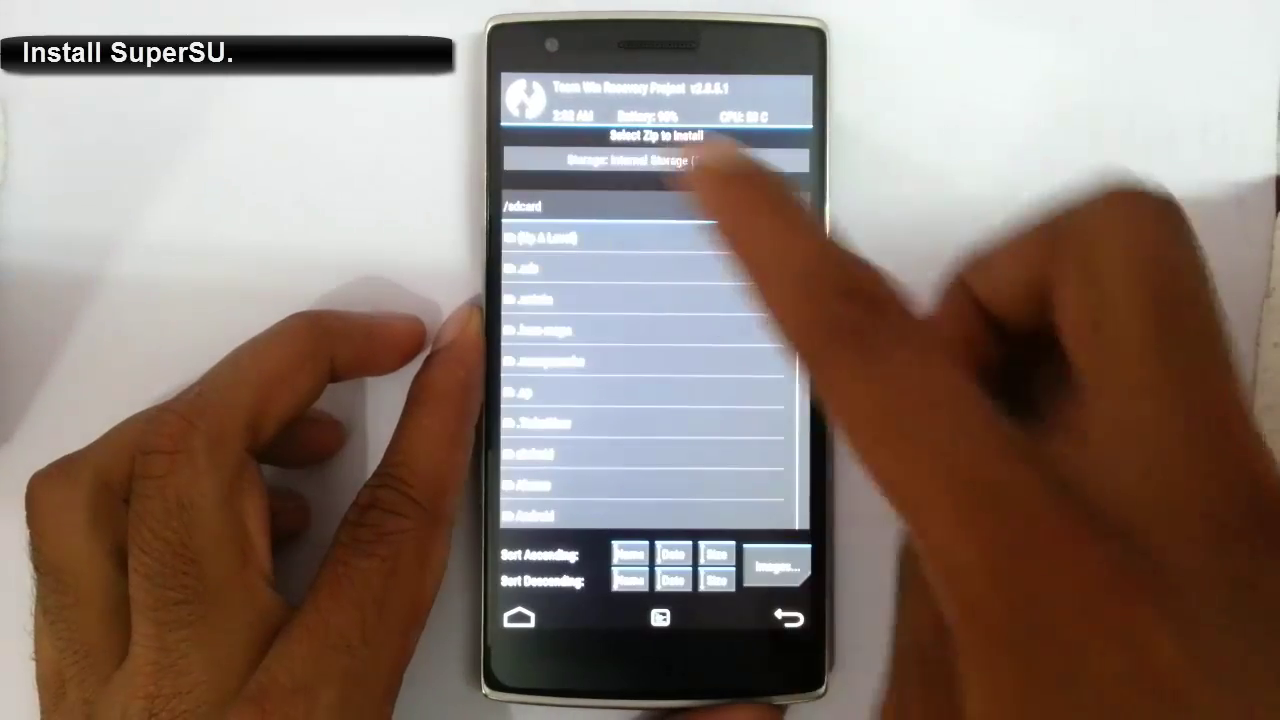
left_click_drag(629, 486, 686, 286)
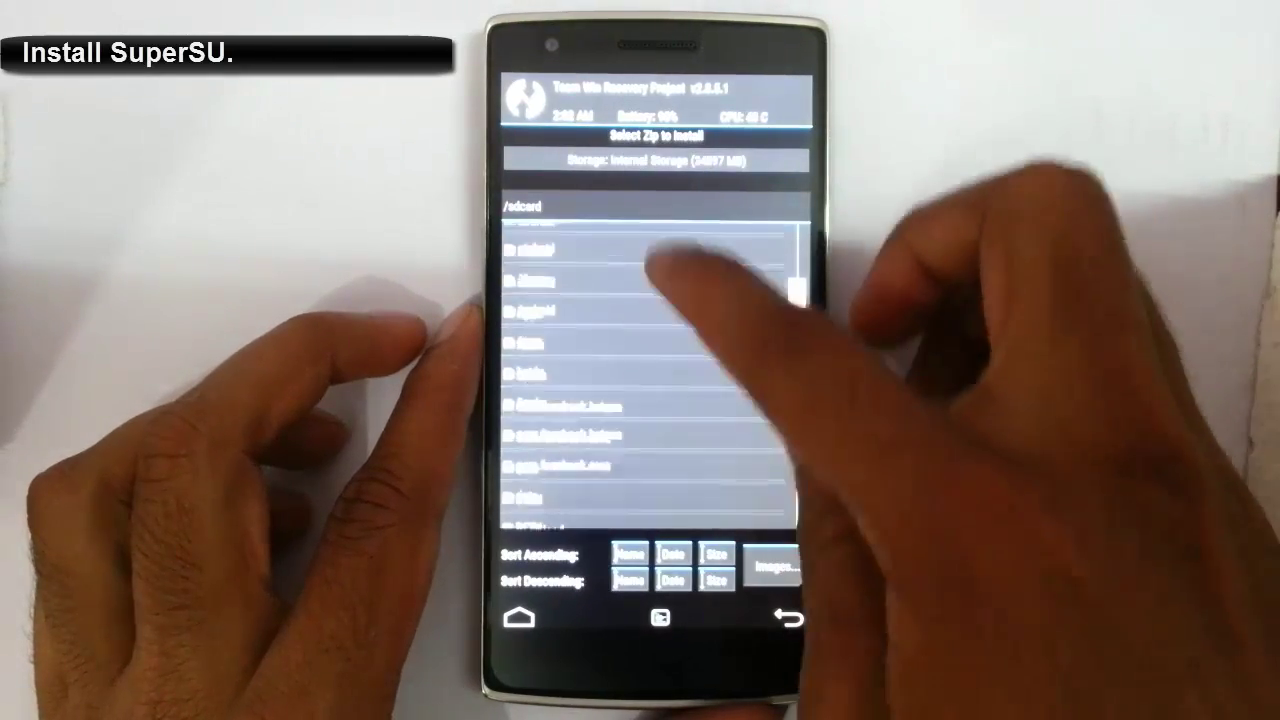
scroll(660, 380, "down", 10)
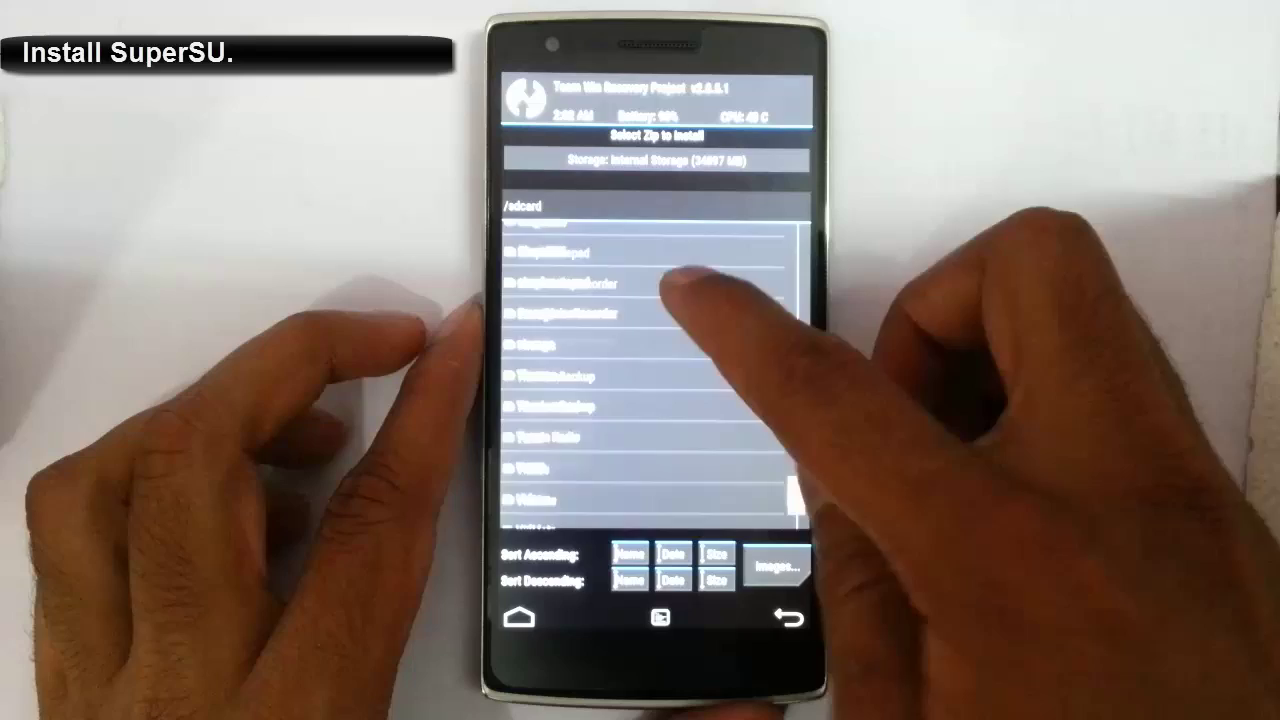
Select UPDATE-SuperSU-v2.46.zip in /sdcard and confirm flashing it to the phone
scroll(665, 280, "down", 3)
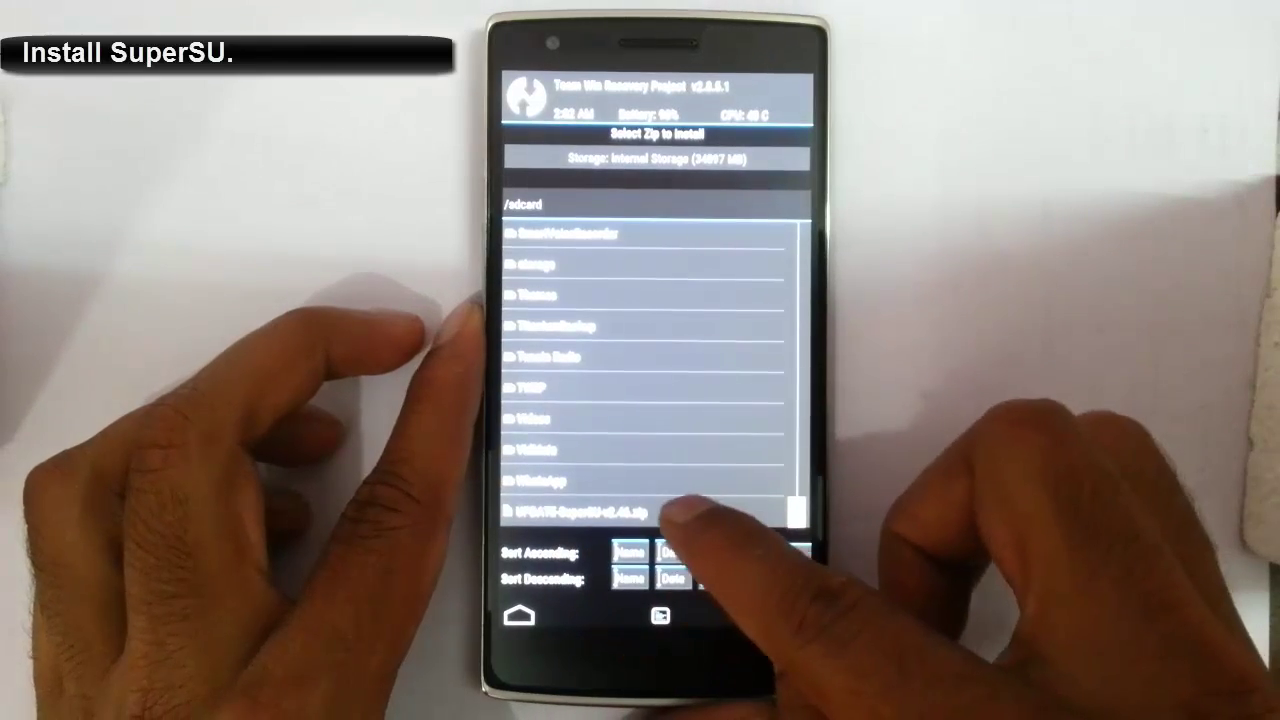
left_click(640, 512)
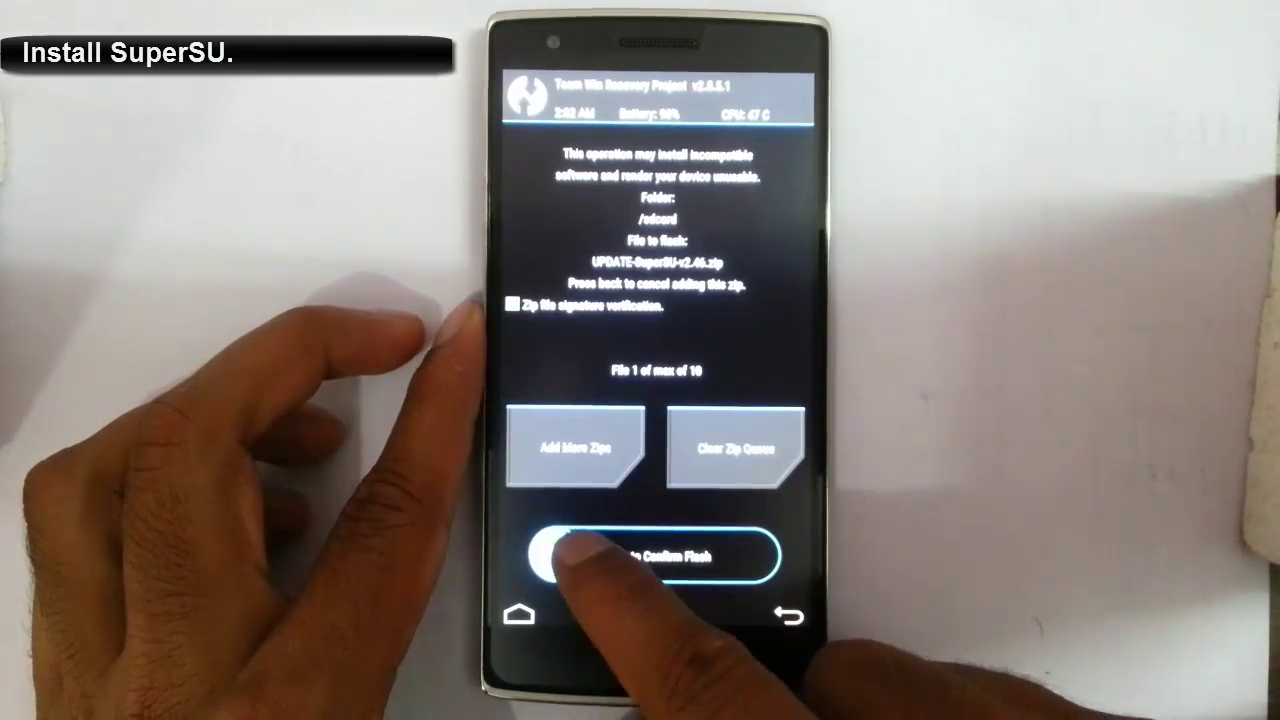
left_click_drag(585, 555, 760, 555)
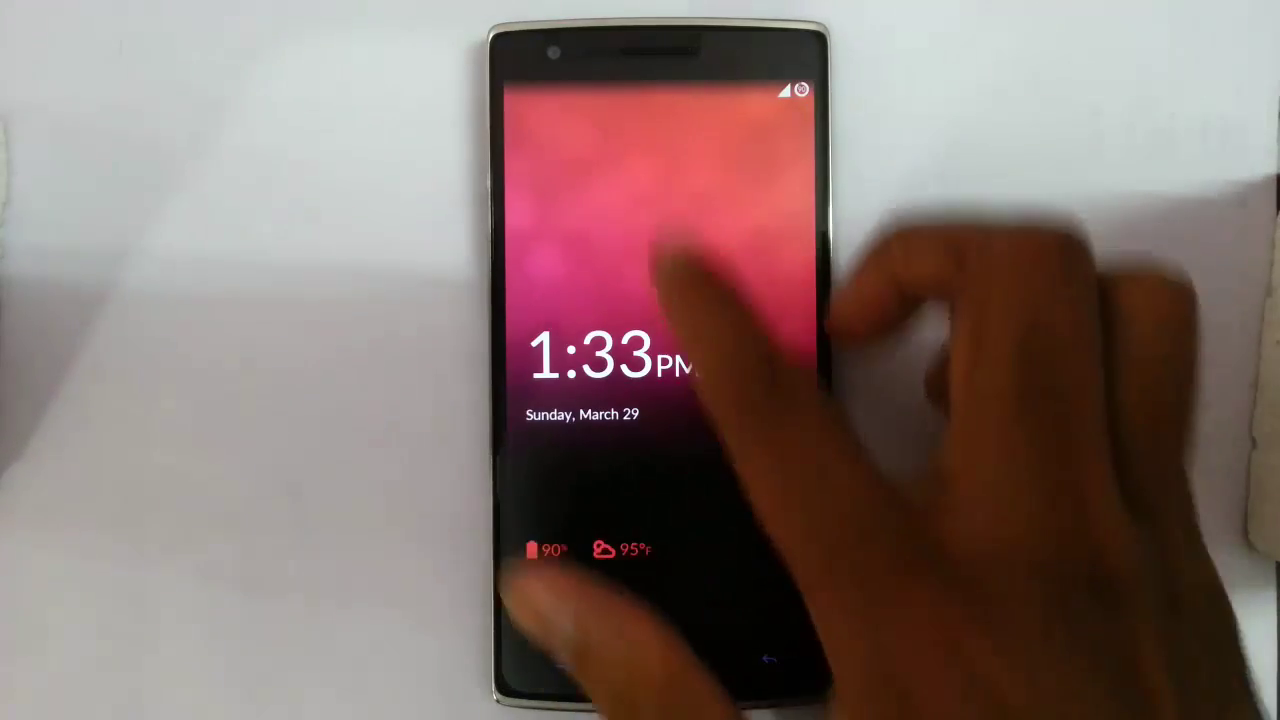
Unlock the phone, open the Play Store and search it for "root checker"
left_click_drag(686, 271, 690, 150)
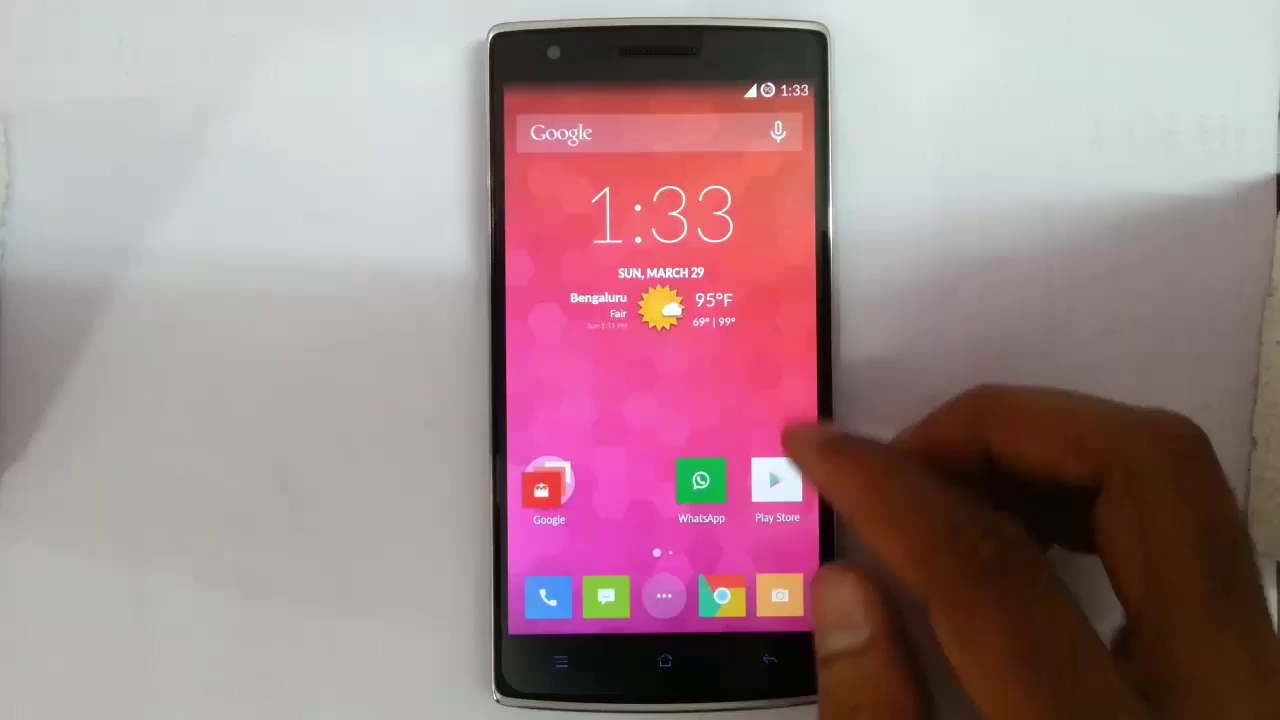
left_click(776, 483)
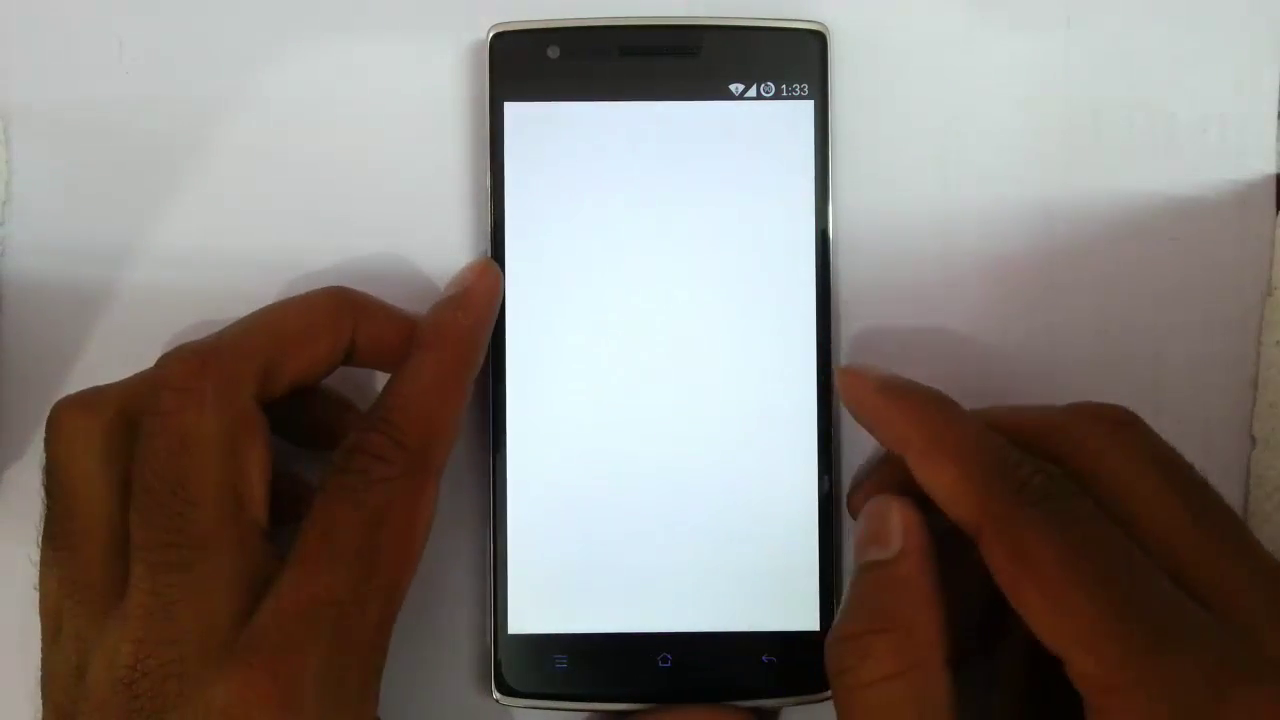
left_click(640, 128)
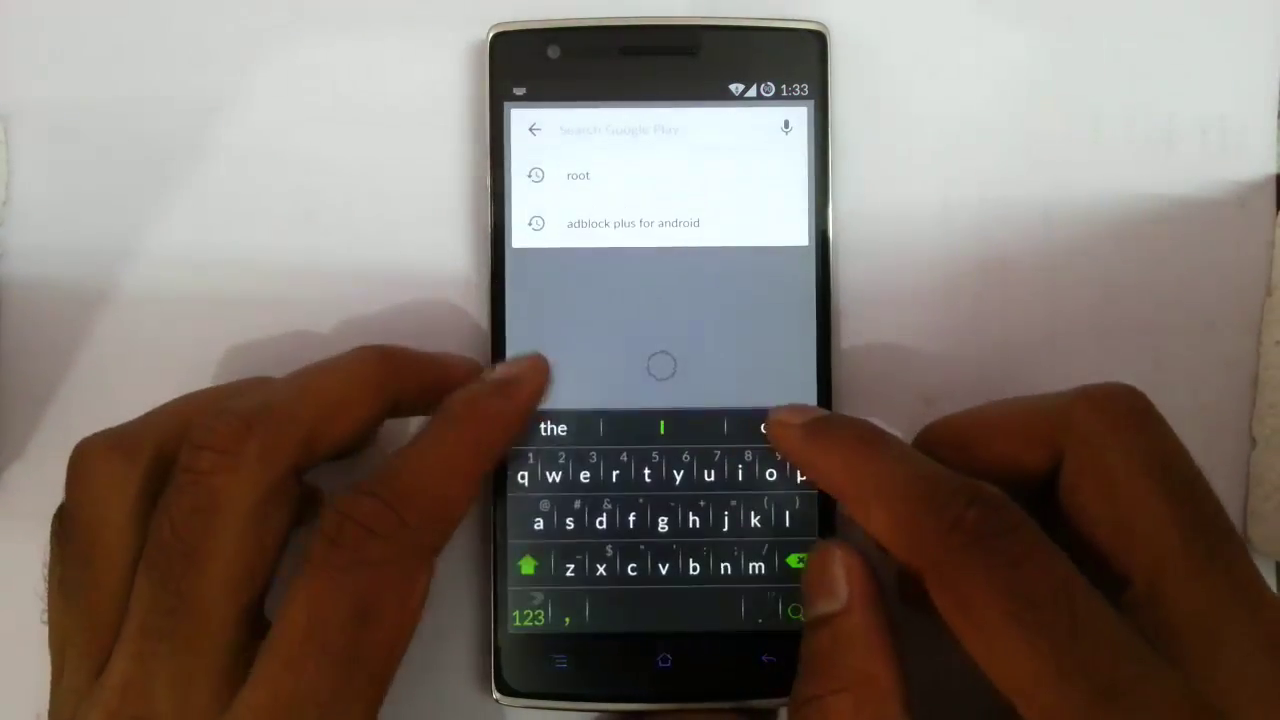
type("r")
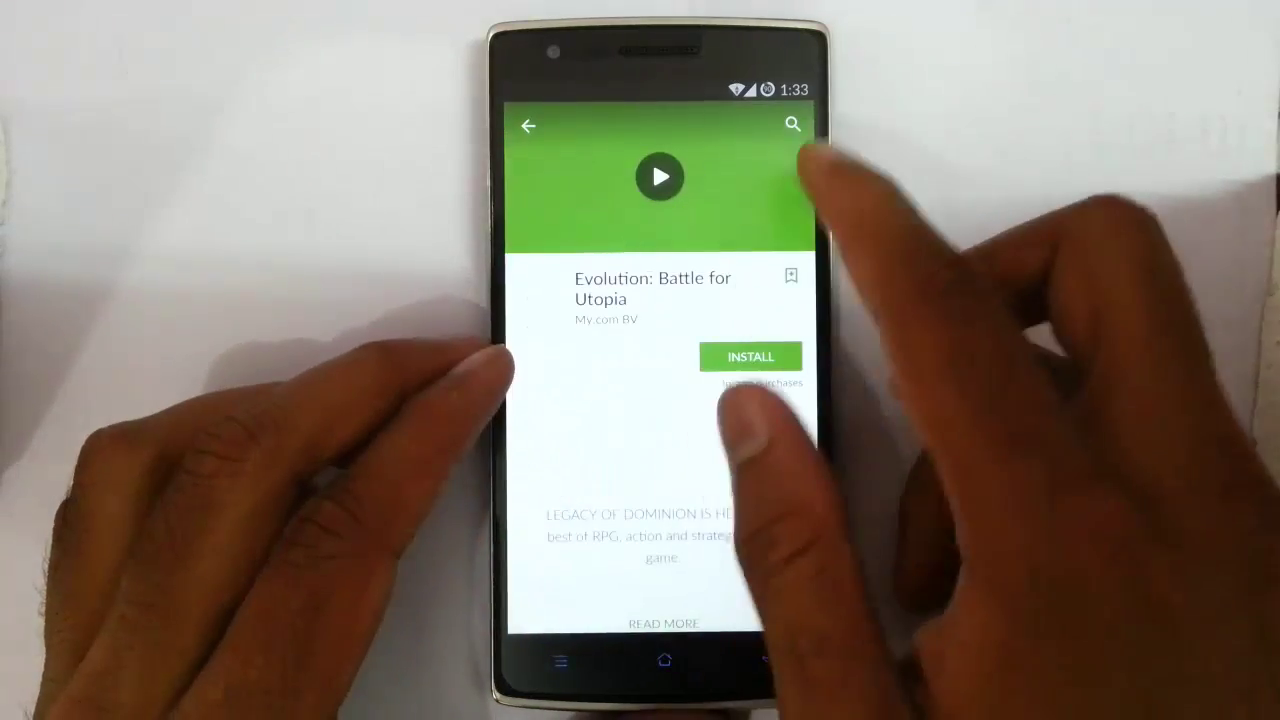
type("oo")
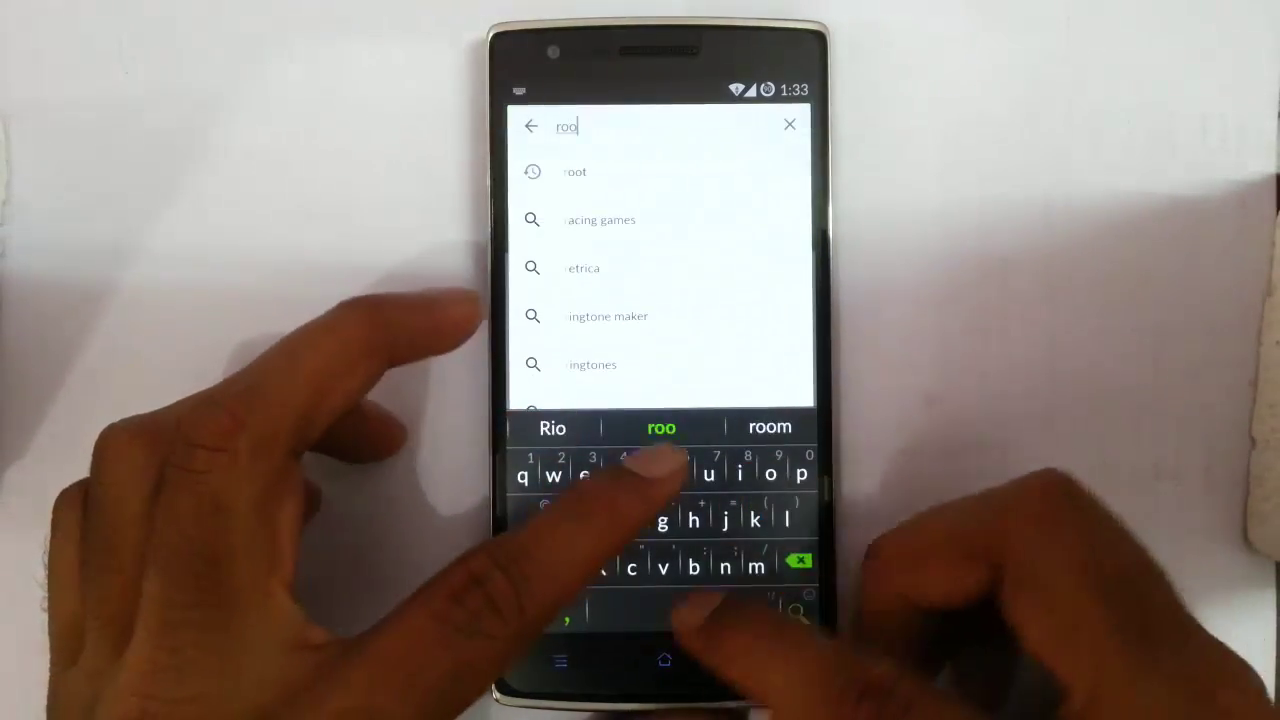
type("t chec")
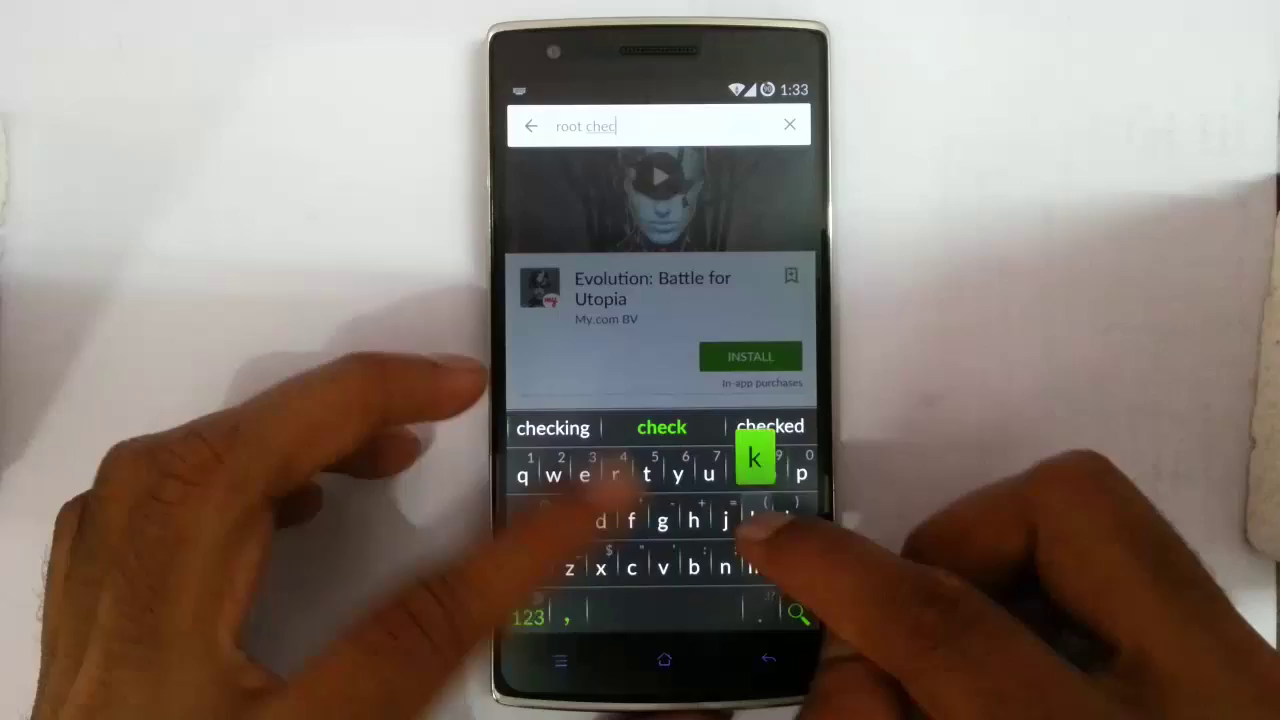
type("ker")
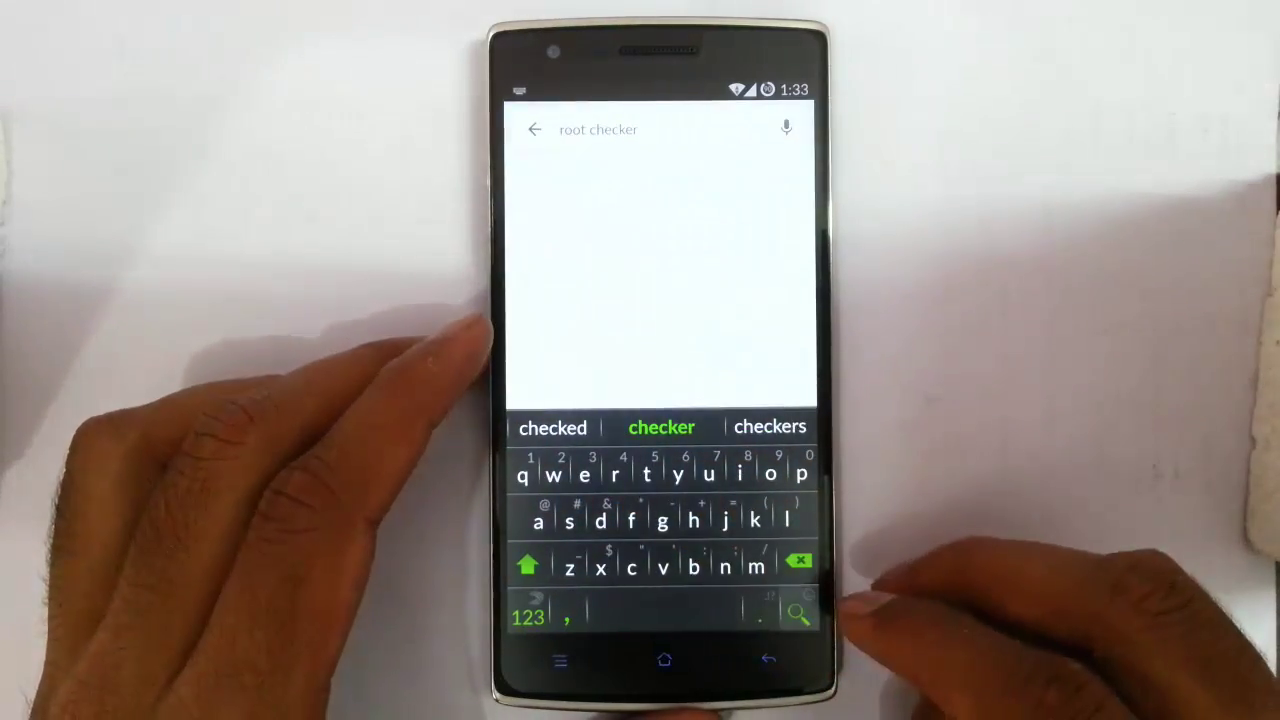
key("Return")
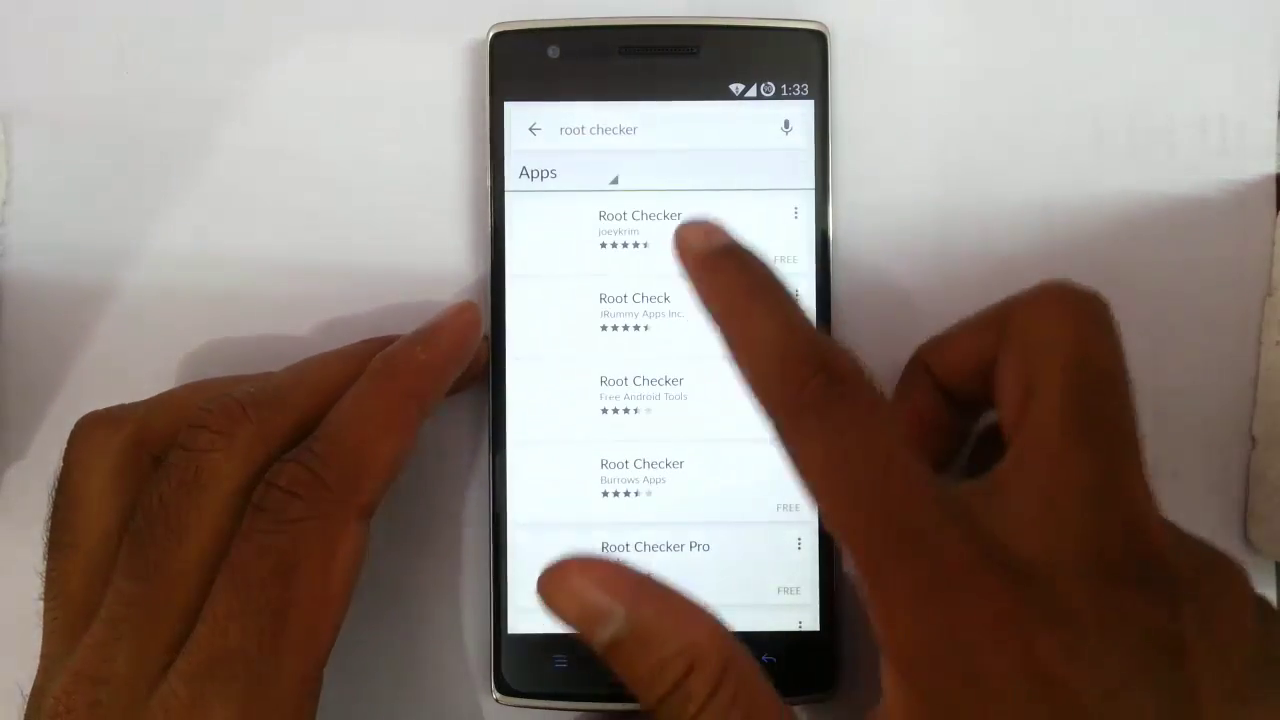
Install the free Root Checker app listed first in the search results and accept its installation request
left_click(795, 213)
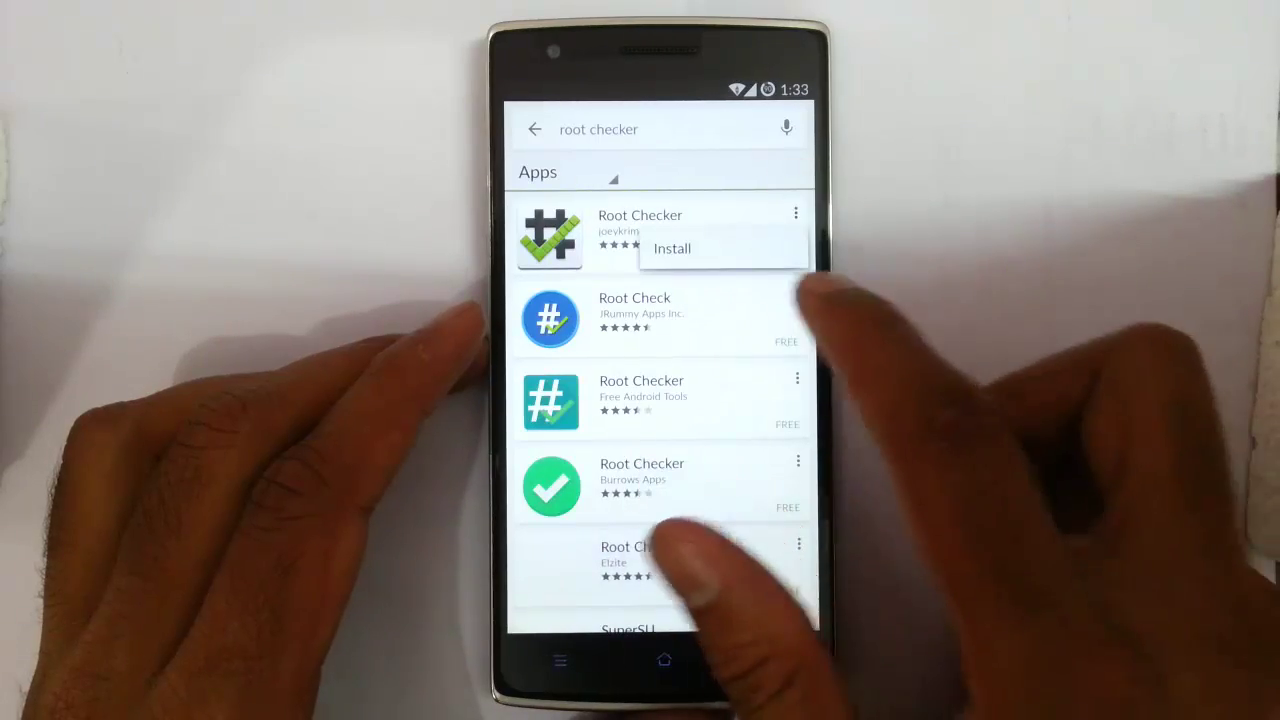
left_click(680, 249)
left_click(745, 448)
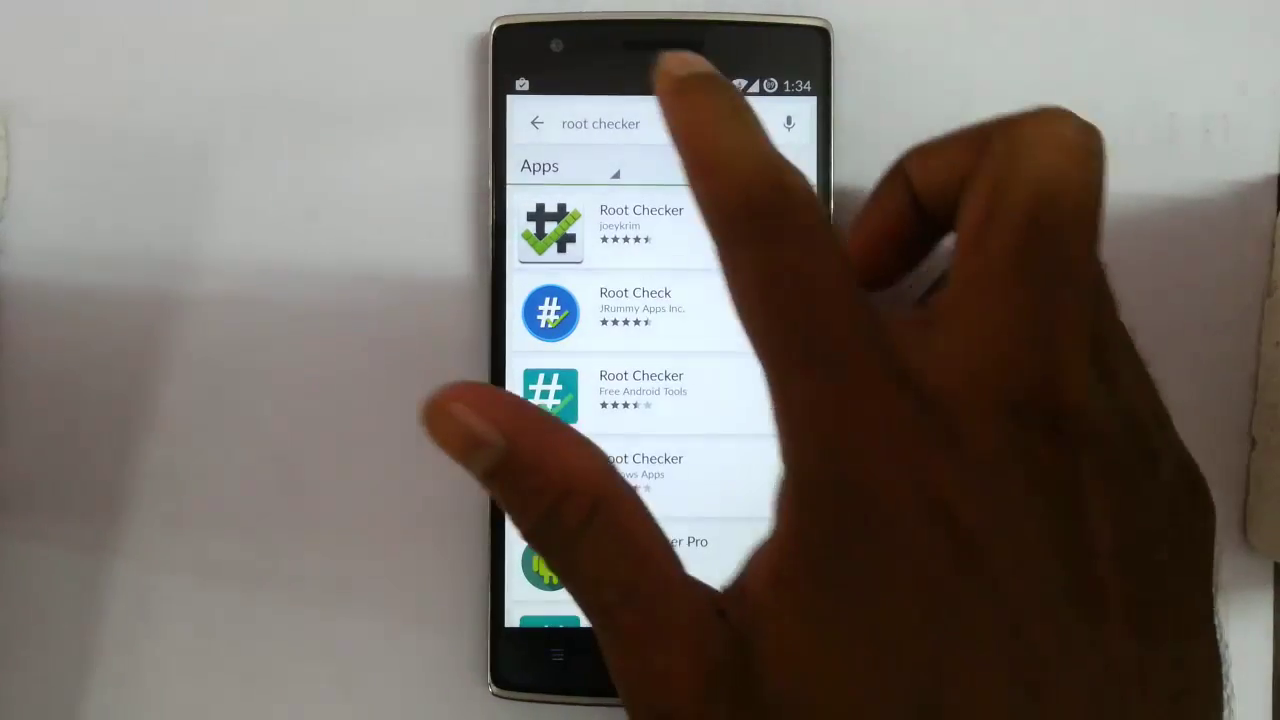
Open the newly installed Root Checker Basic app and agree to its disclaimer
mouse_move(686, 75)
left_mouse_down()
mouse_move(670, 260)
mouse_move(671, 70)
left_mouse_up()
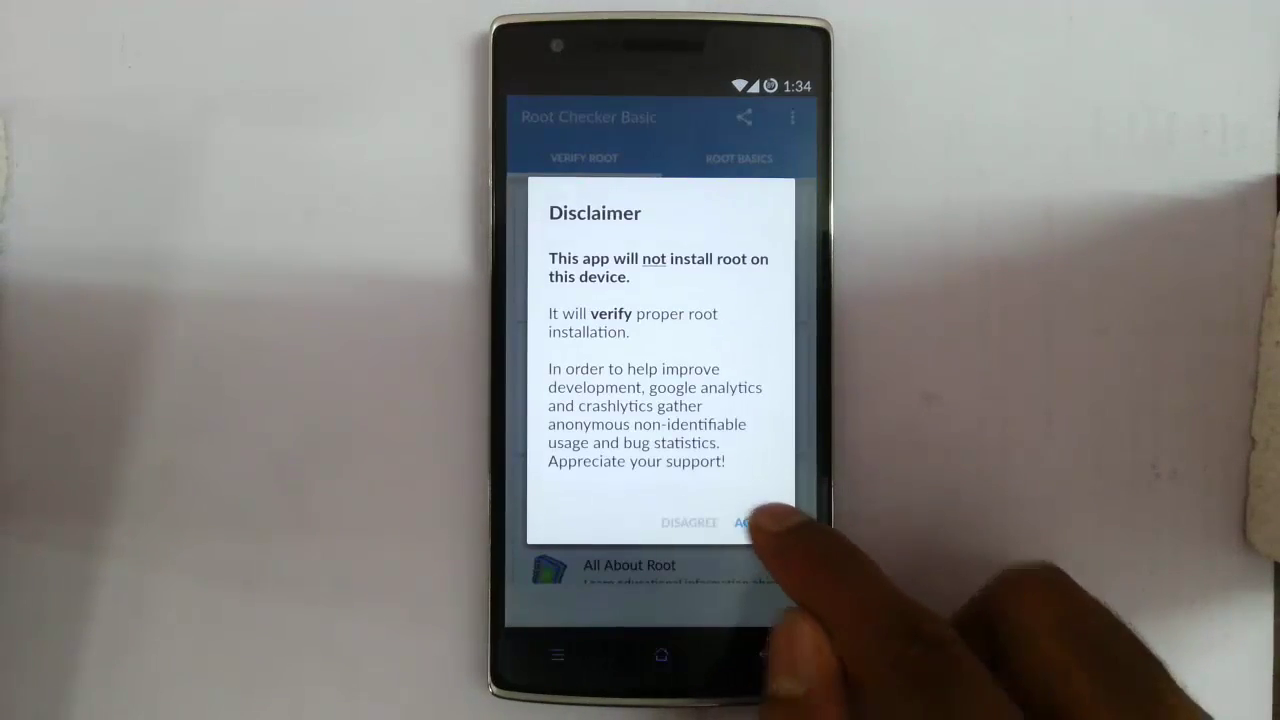
left_click(750, 522)
left_click(757, 474)
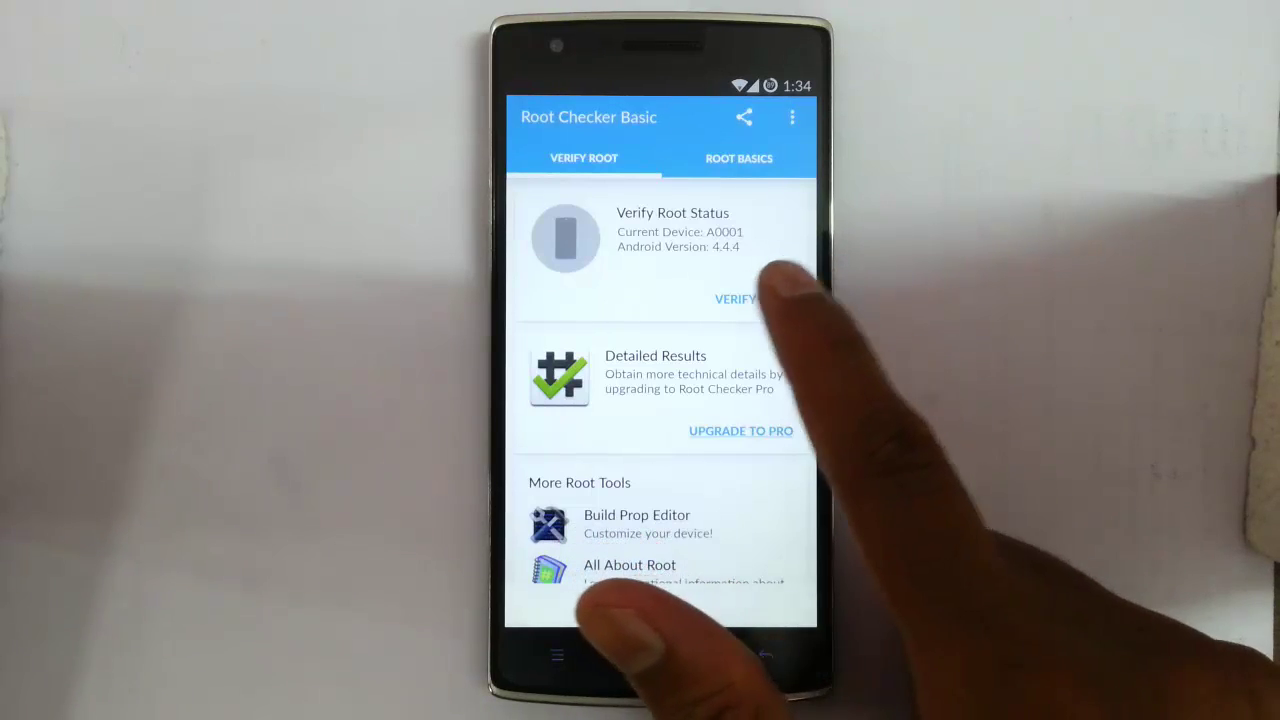
Verify the phone's root status, grant Root Checker Basic superuser access and return to the home screen
left_click(737, 299)
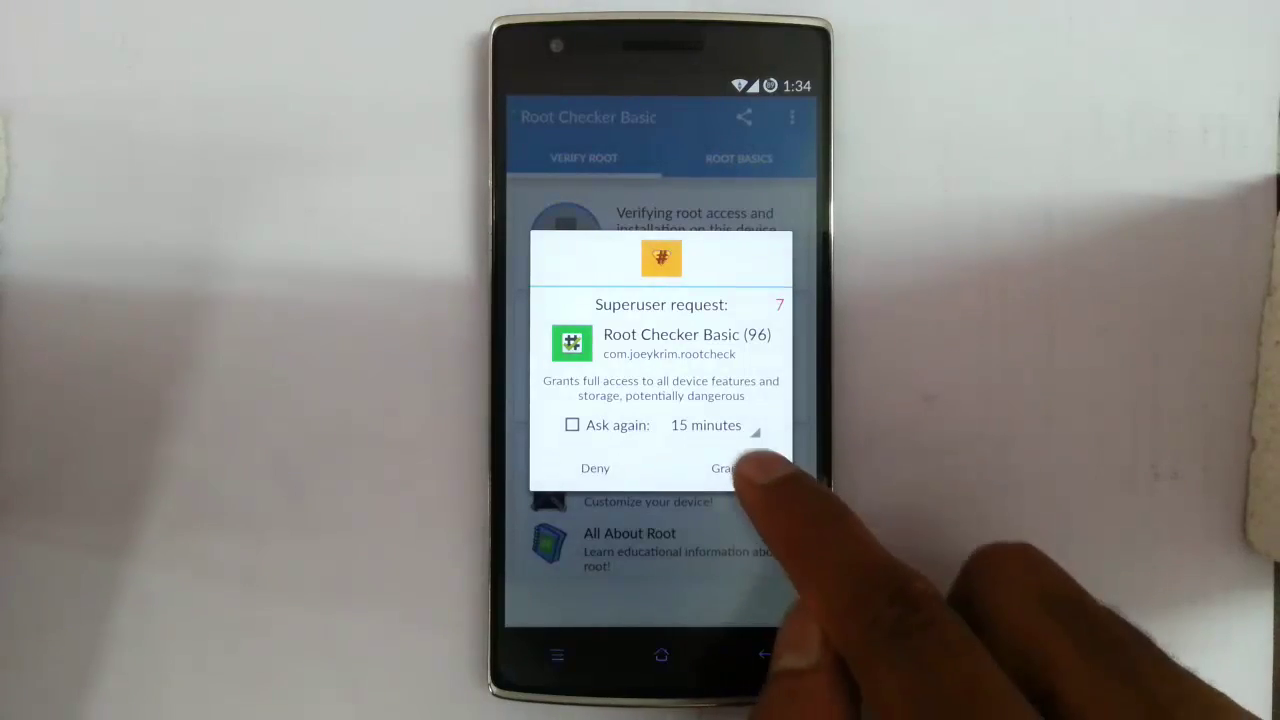
left_click(727, 468)
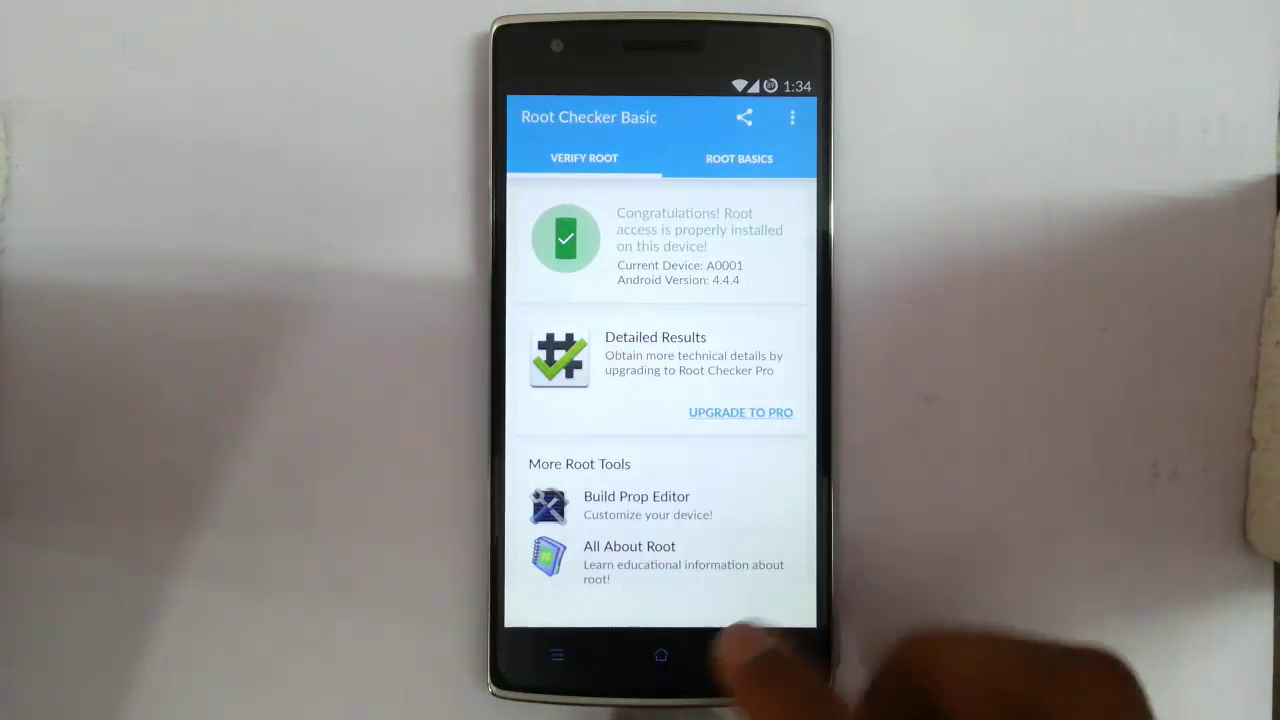
left_click(660, 655)
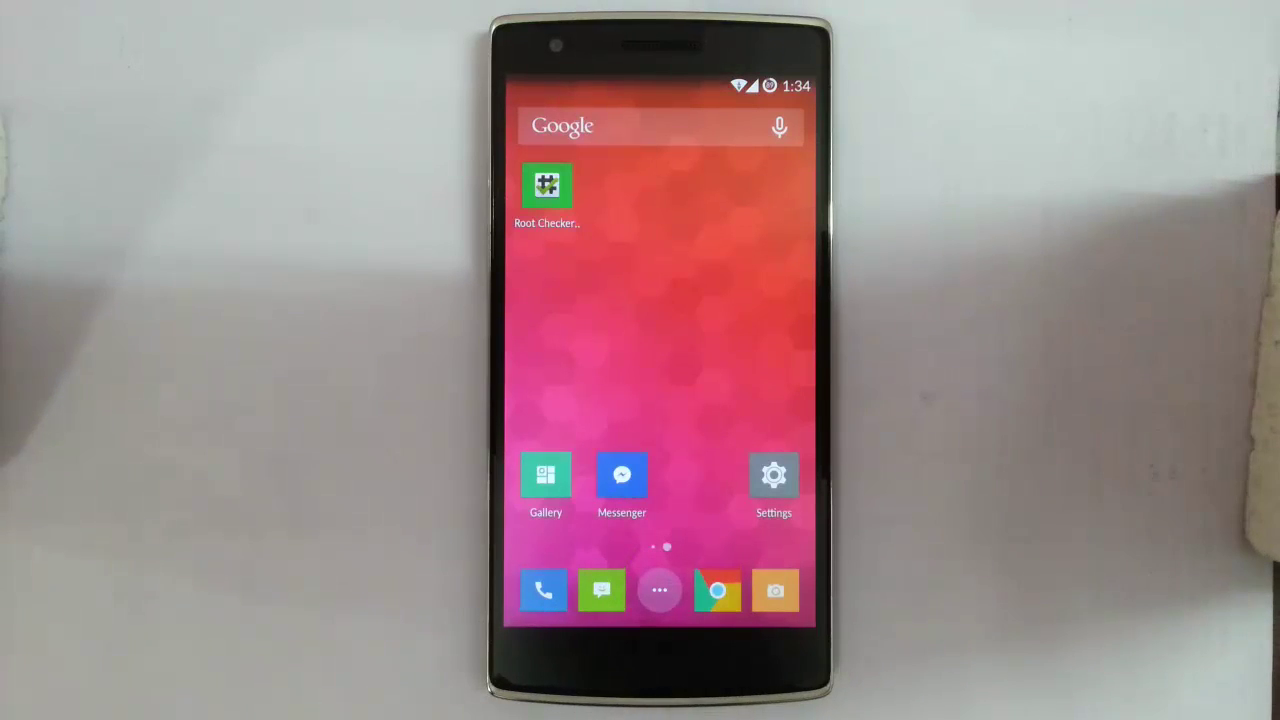